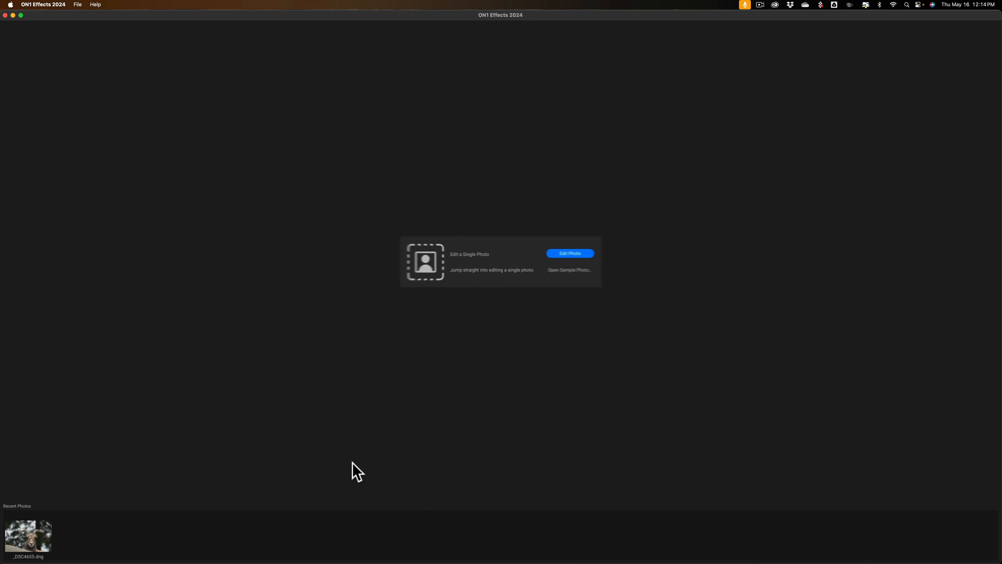
- Browse for a photo to edit and preview the DNG files in Working Folder from _DSC3807.dng through _DSC5261.dng
left_click(572, 254)
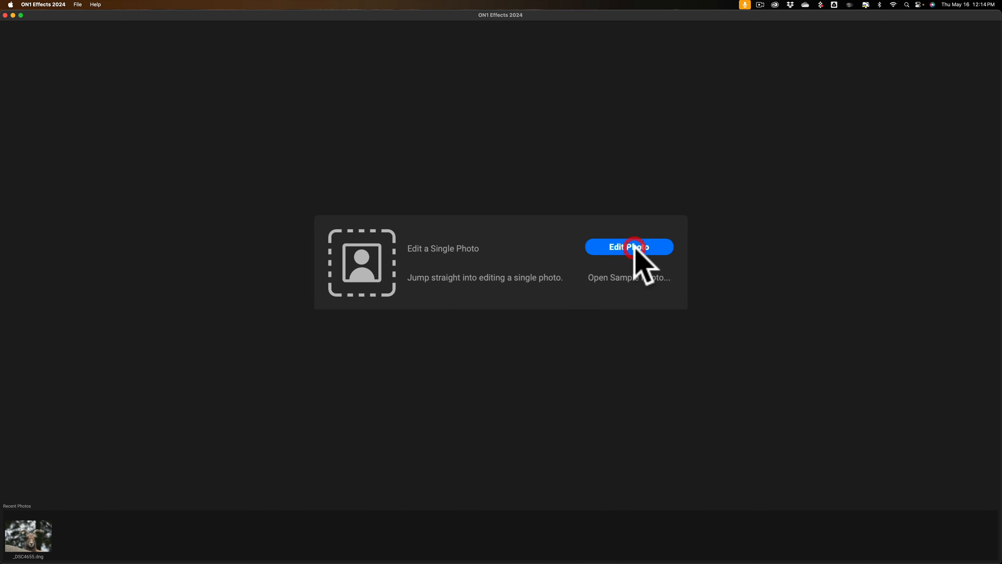
left_click(444, 146)
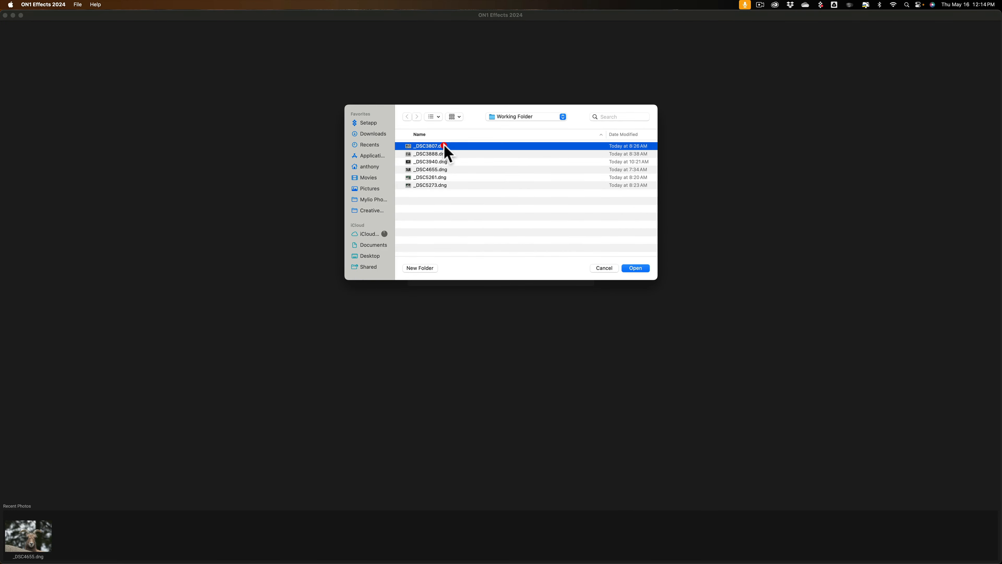
key("space")
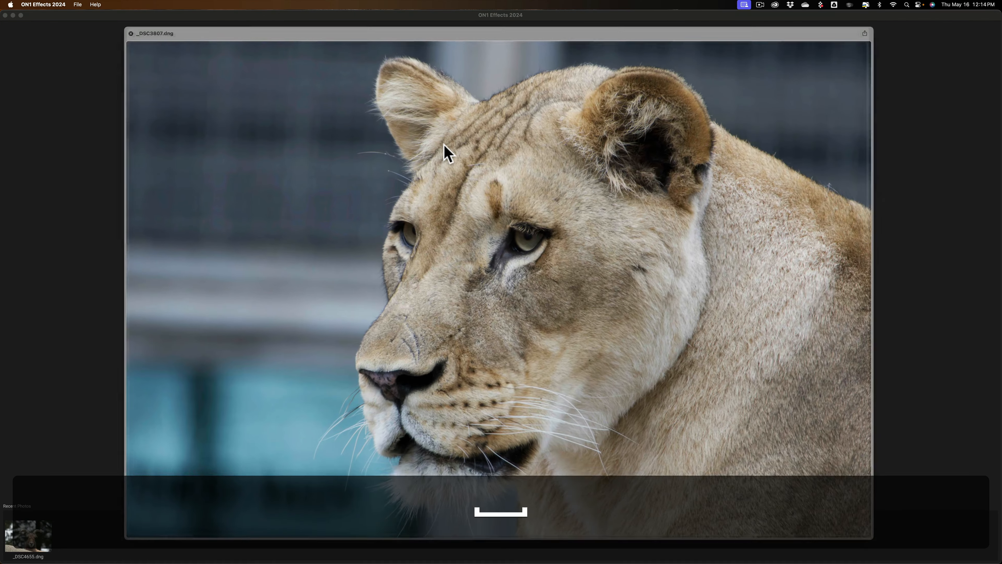
key("space")
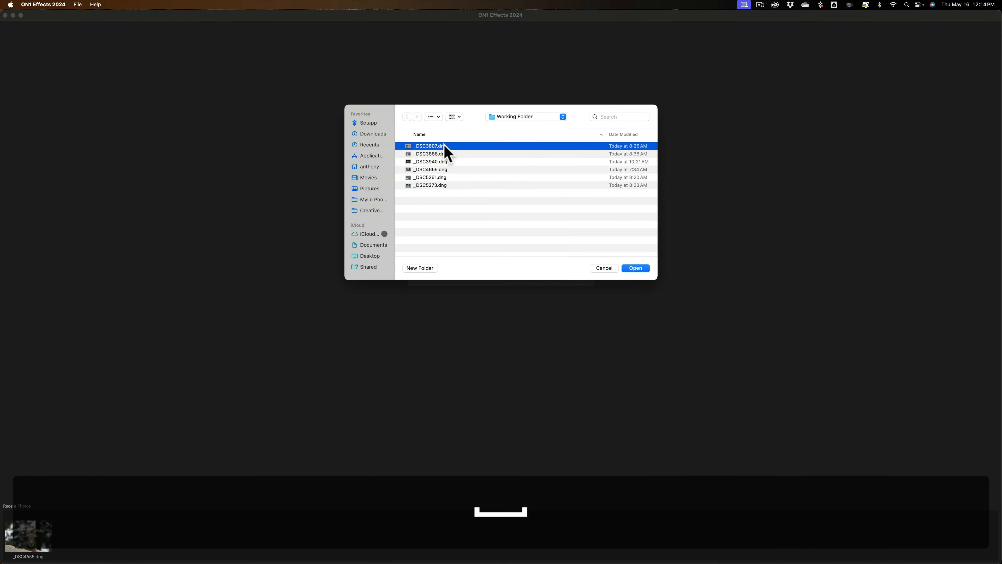
left_click(444, 153)
key("space")
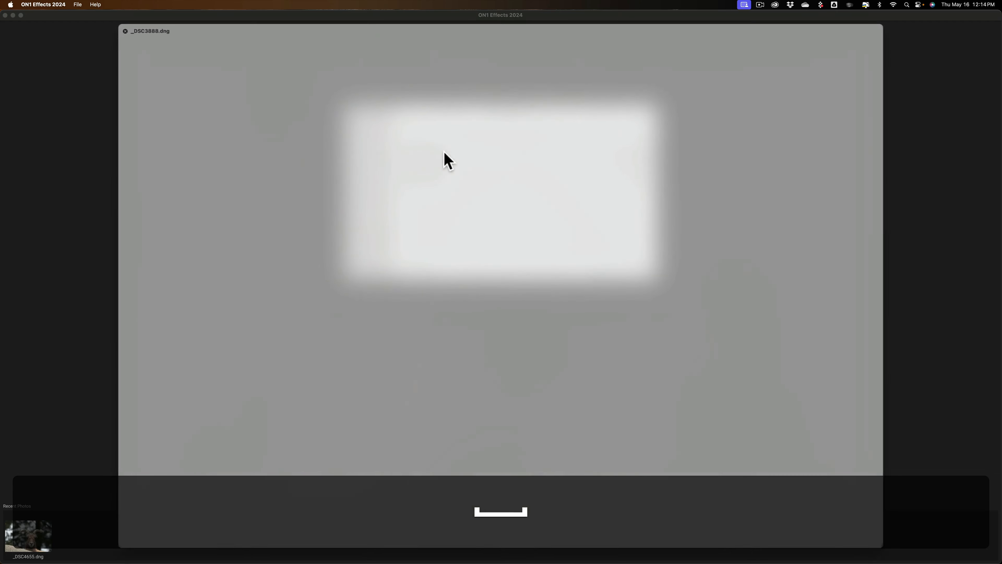
key("space")
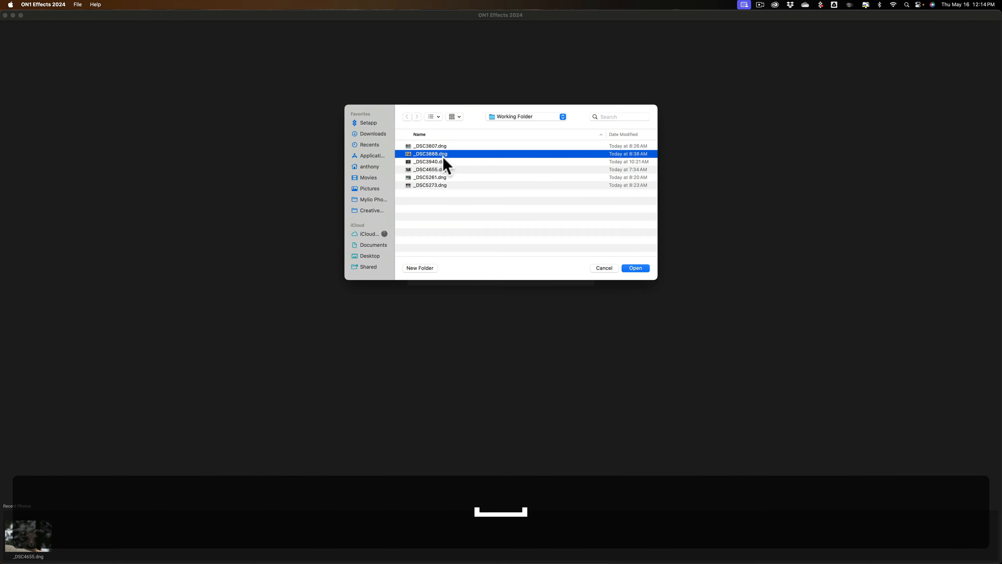
left_click(443, 162)
key("space")
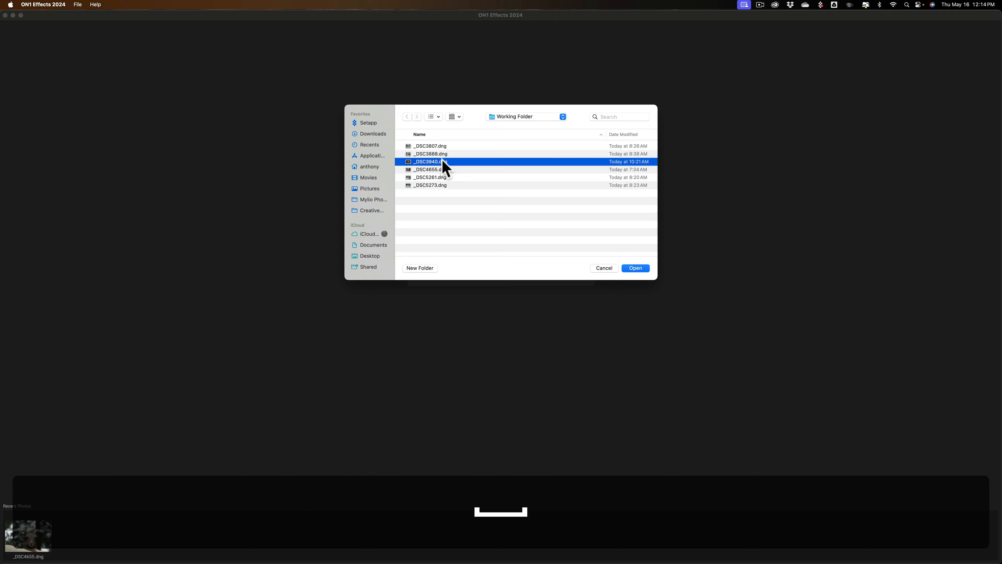
key("space")
left_click(440, 170)
key("space")
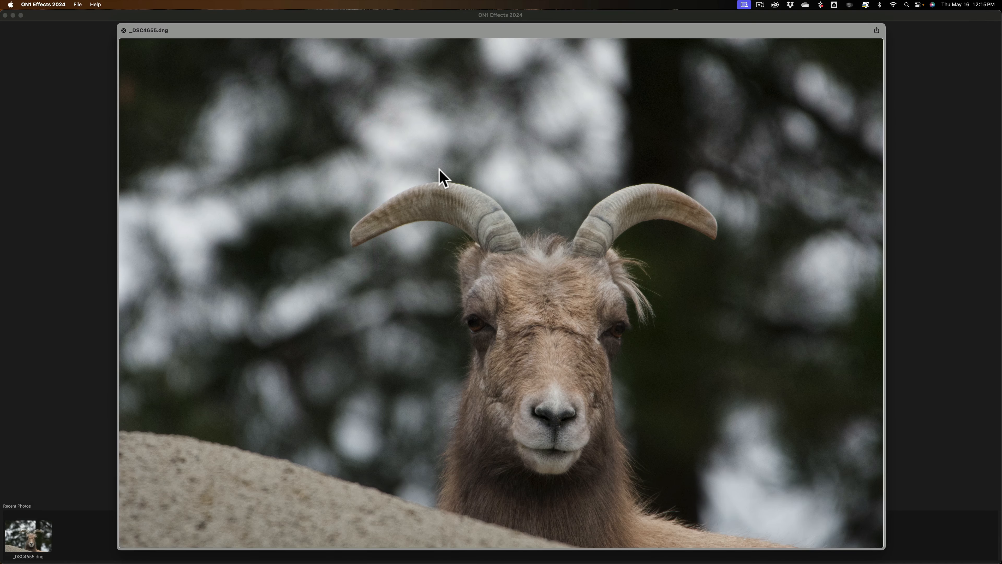
key("space")
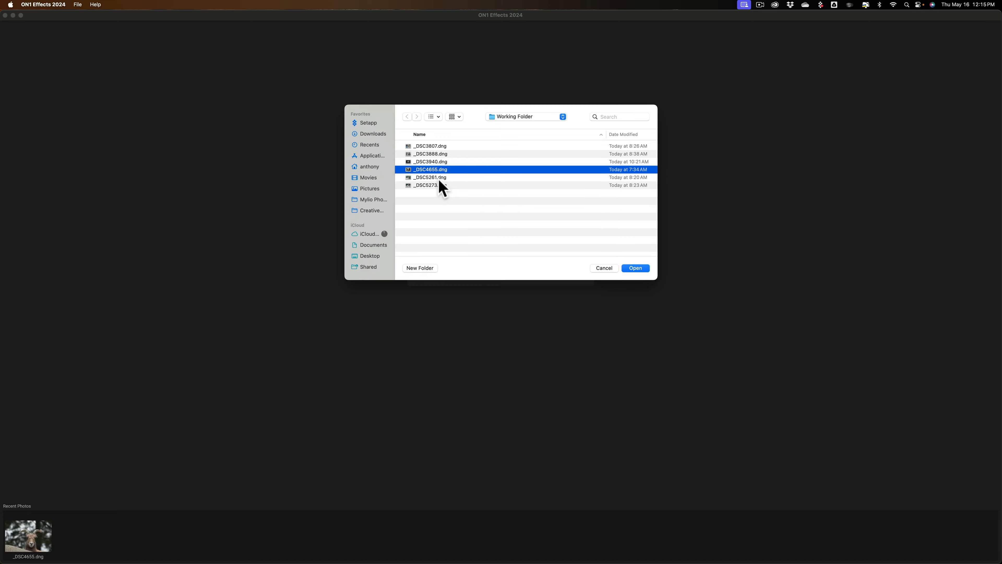
left_click(440, 179)
key("space")
key("space")
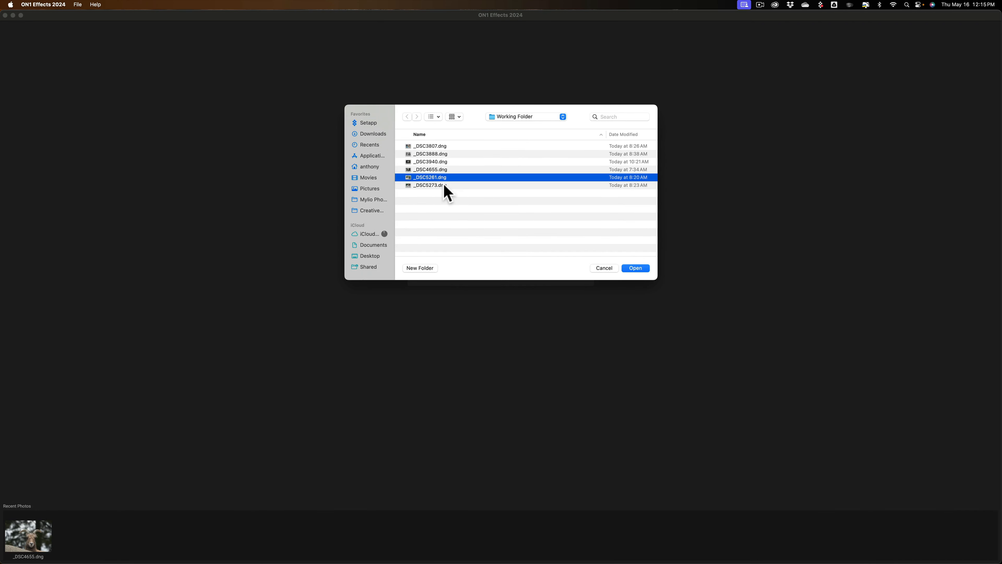
- Open _DSC5273.dng from Working Folder for editing
left_click(444, 185)
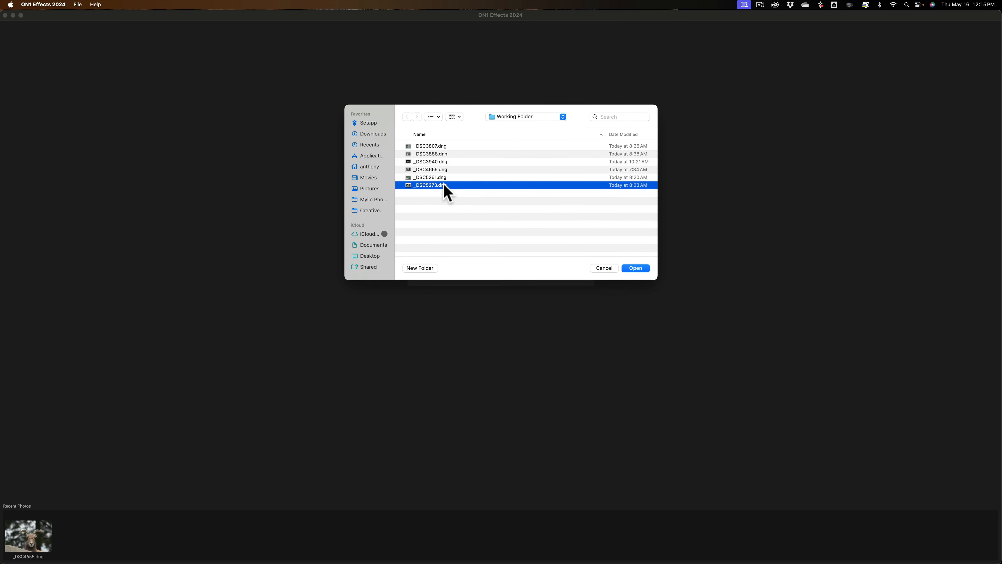
left_click(633, 268)
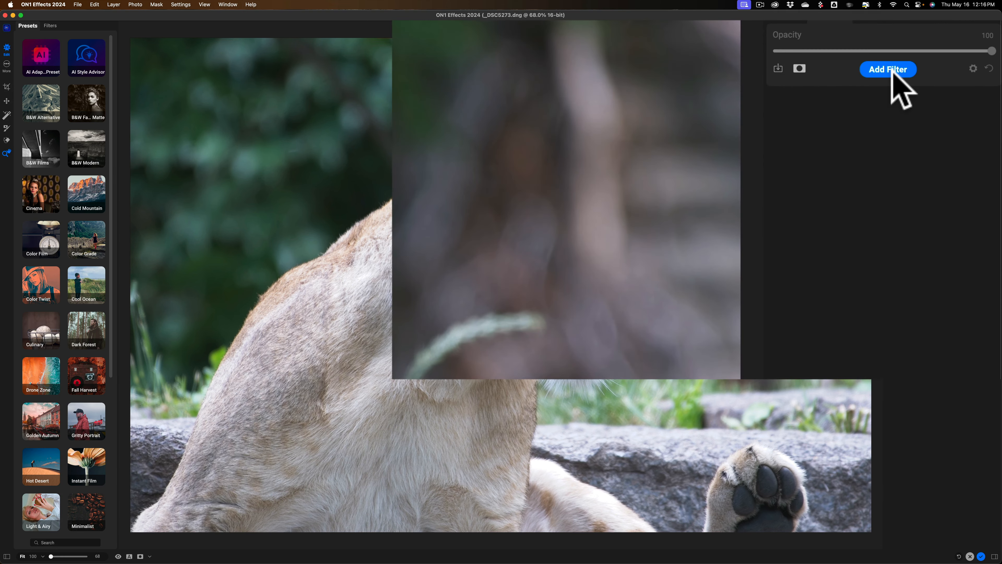
- Look over the available filters without adding one, and hide the presets browser
left_click(893, 72)
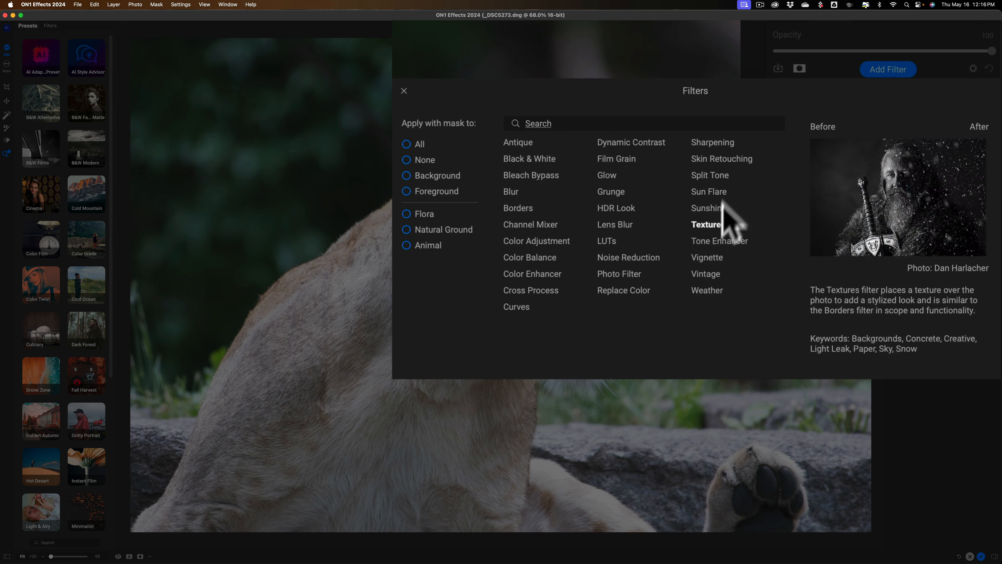
left_click(750, 56)
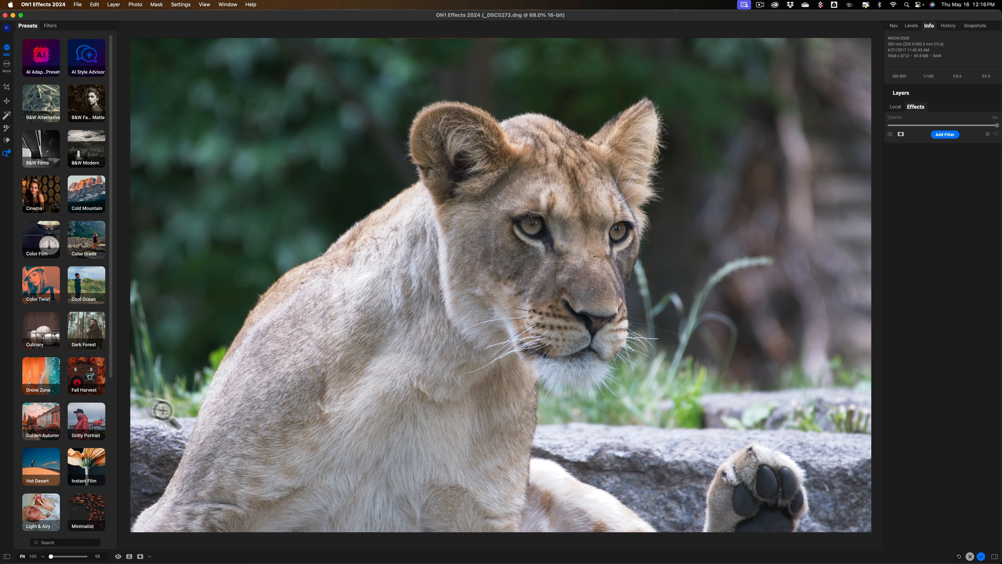
left_click(7, 557)
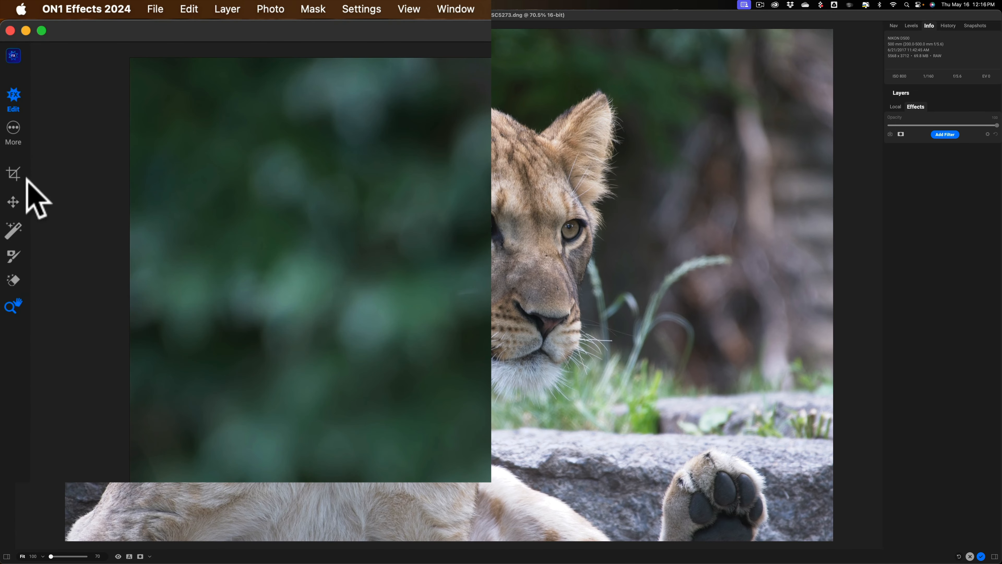
- Examine which tools are available in the retouching group and in the masking group
left_click(11, 279)
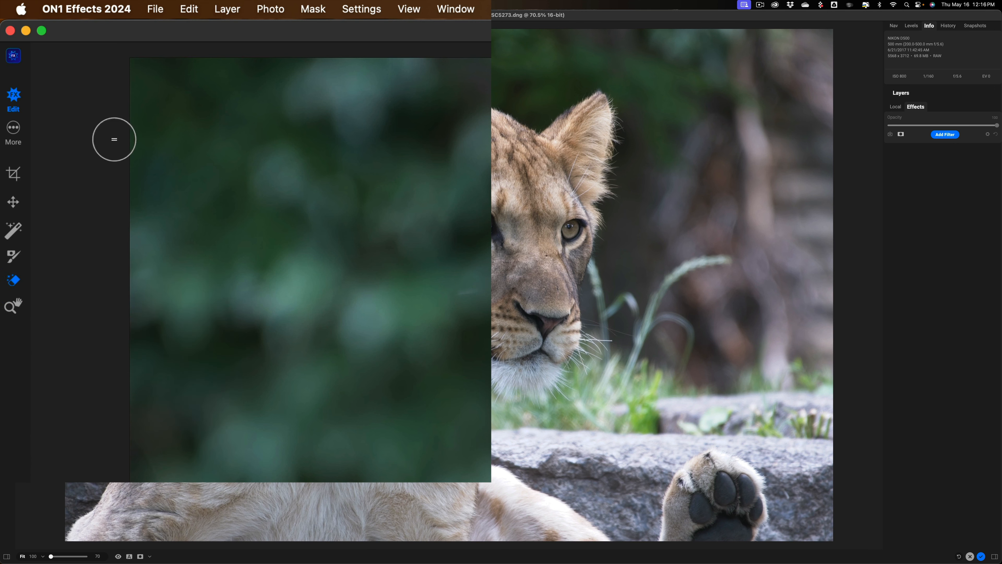
mouse_move(133, 43)
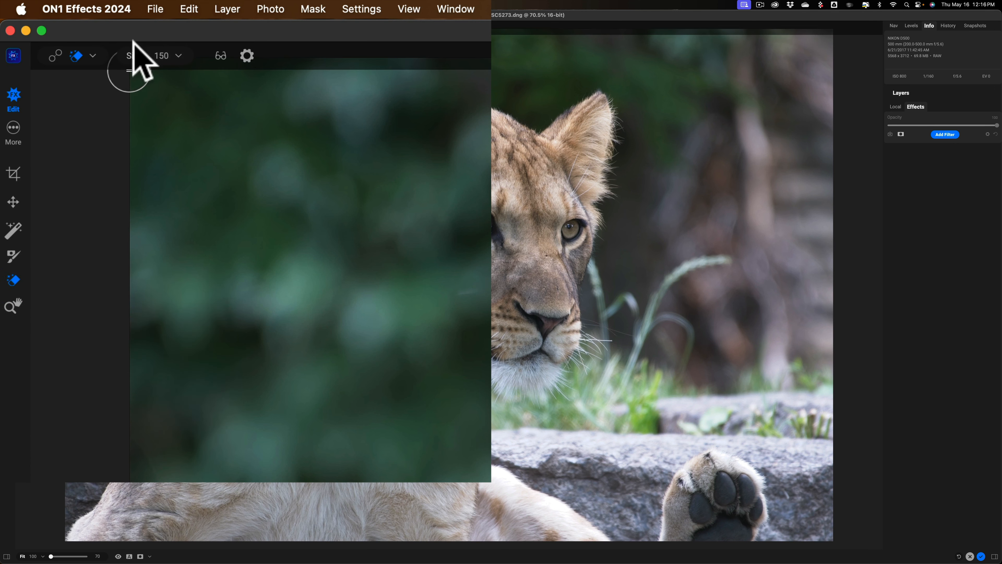
left_click(93, 53)
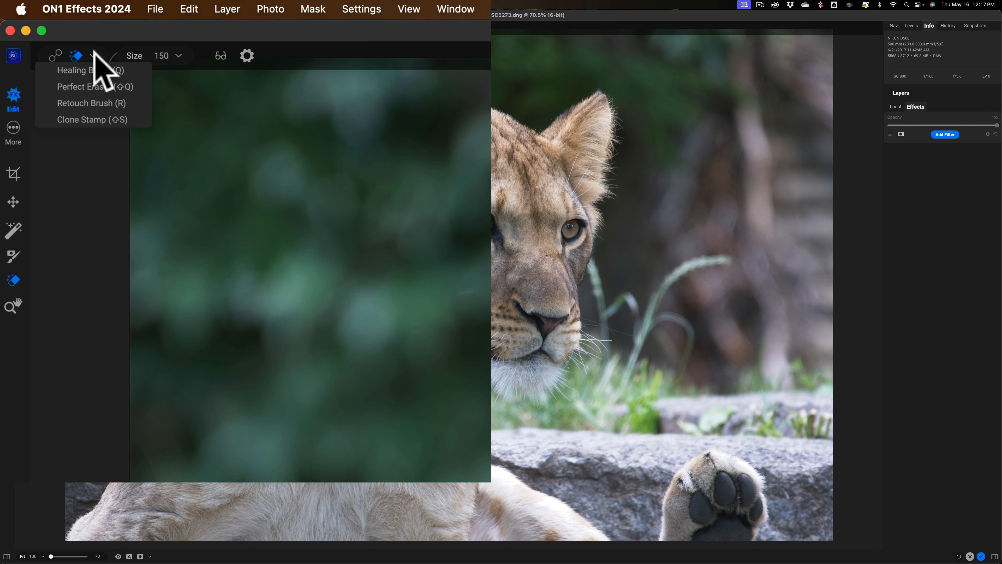
left_click(94, 54)
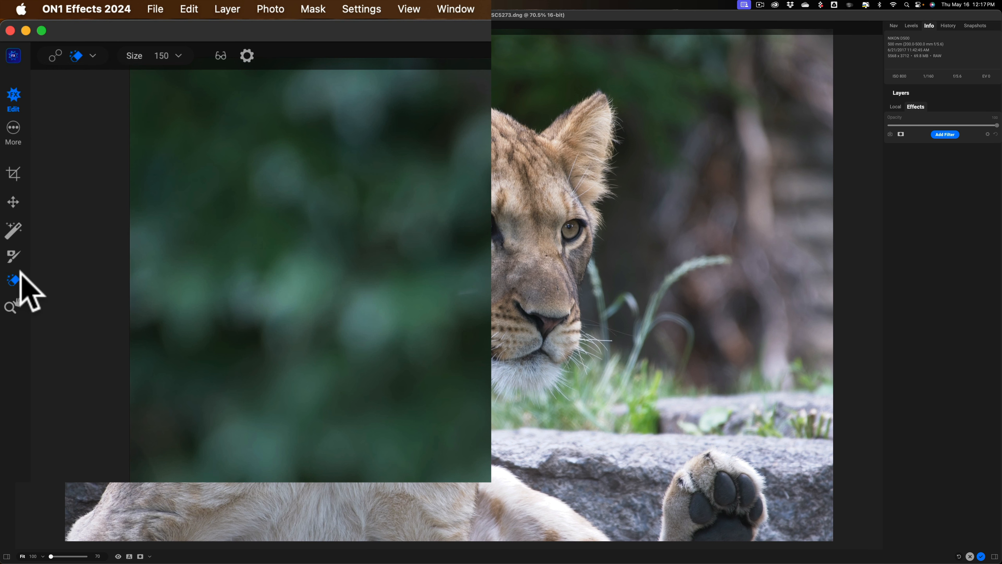
left_click(14, 259)
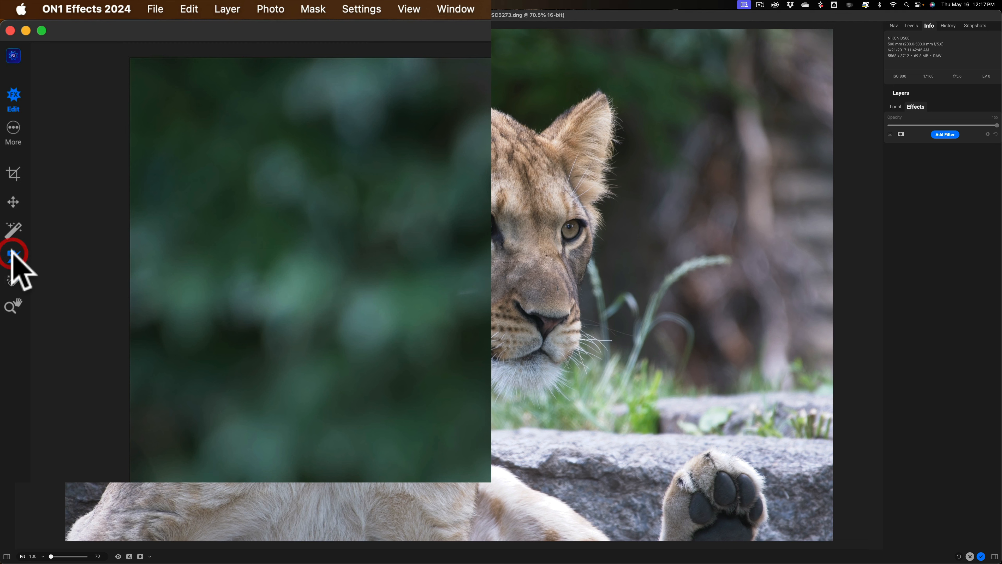
left_click(93, 55)
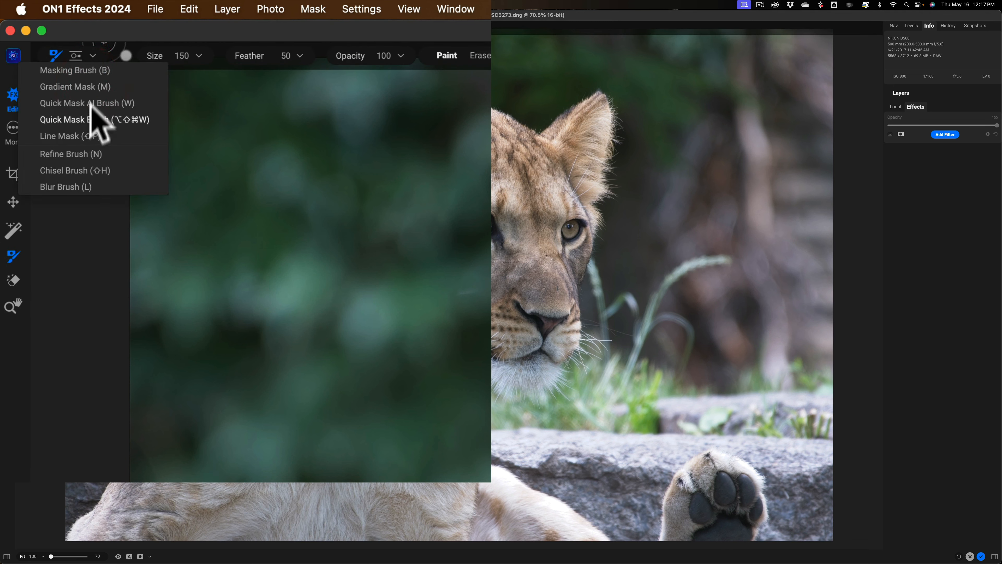
left_click(91, 57)
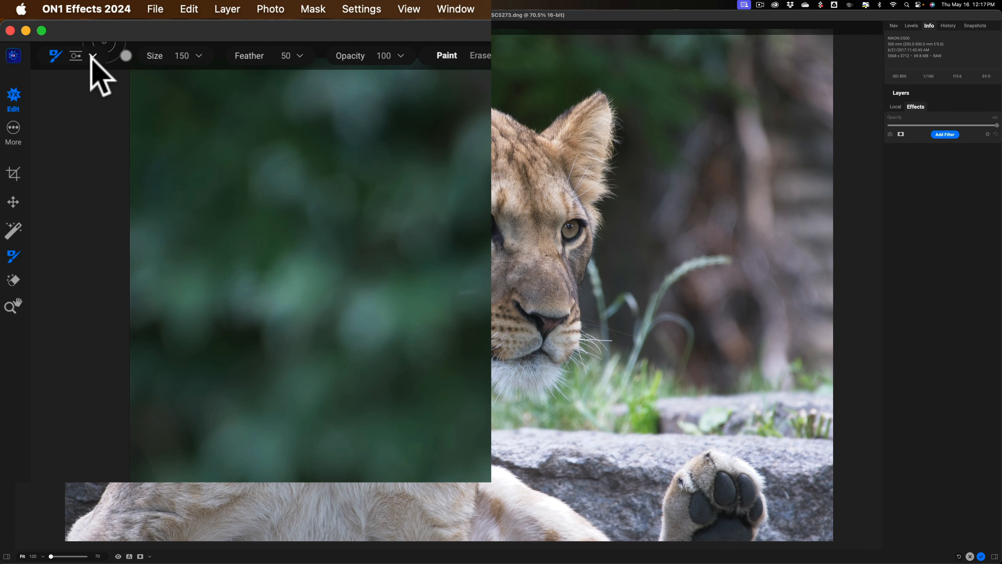
- Start the Crop tool, try the Golden Spiral overlay and return to the Rule of Thirds overlay
left_click(14, 168)
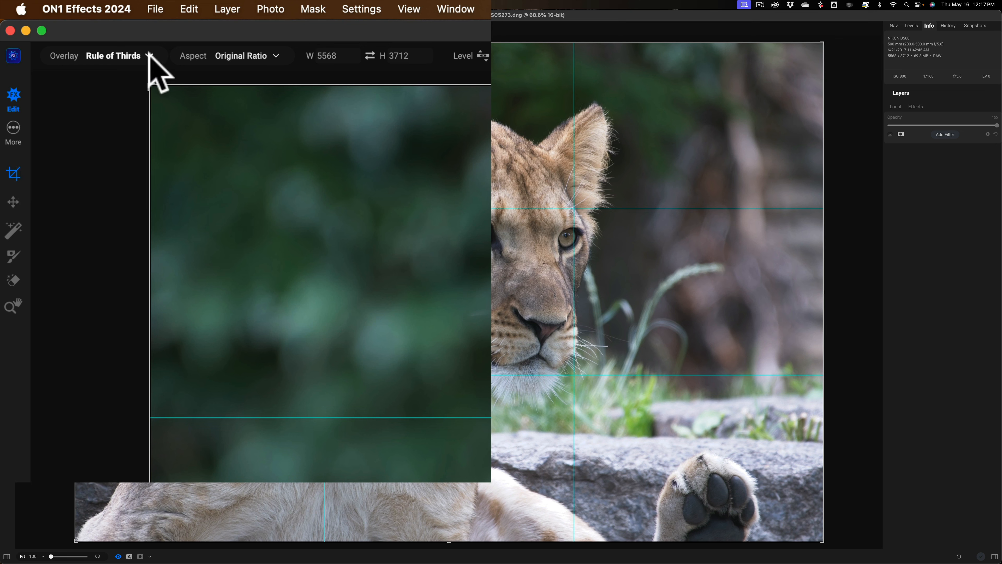
left_click(150, 56)
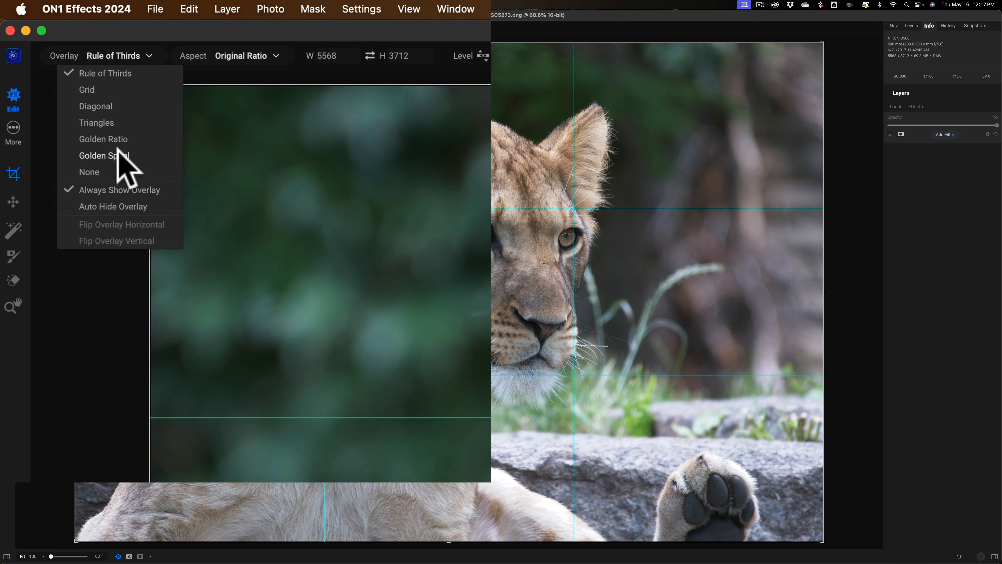
left_click(118, 154)
left_click(140, 59)
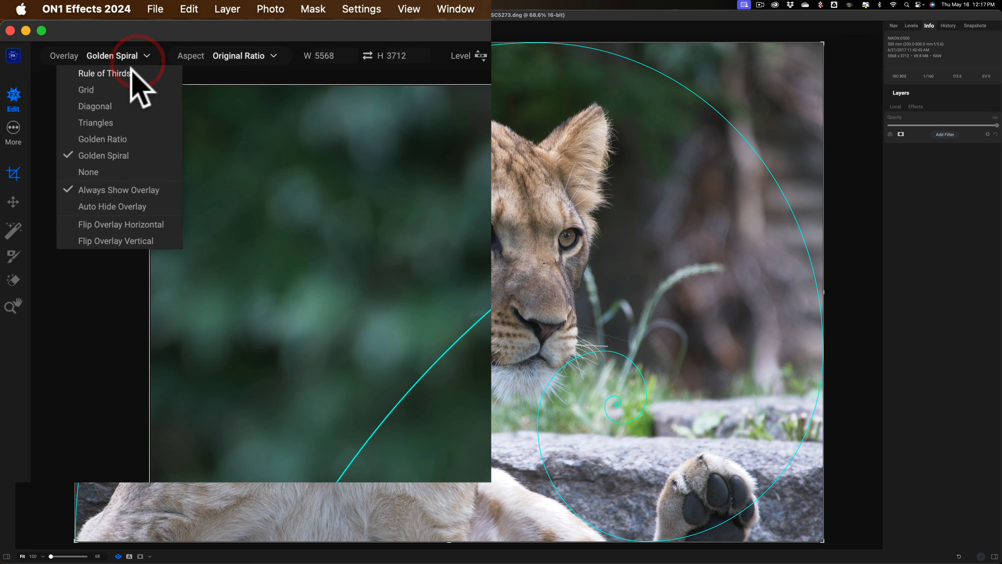
left_click(118, 73)
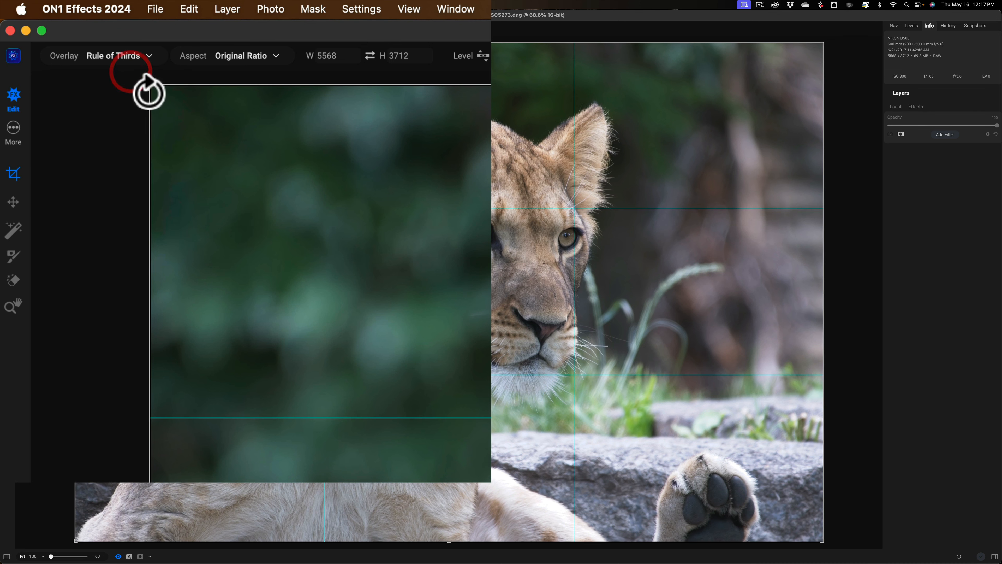
- Crop the photo to a 1x1 square tightened around the lioness's head and chest
left_click(276, 56)
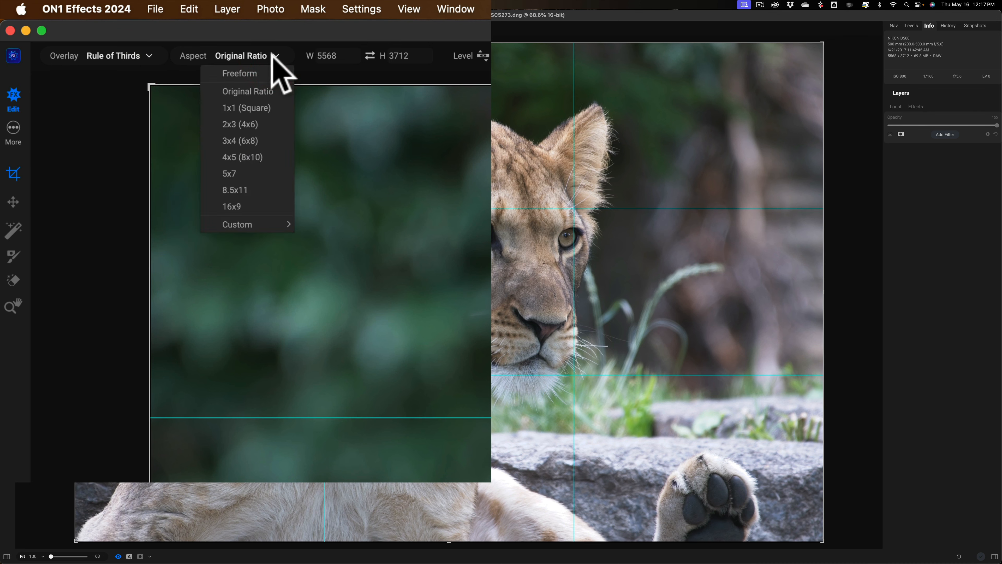
left_click(257, 103)
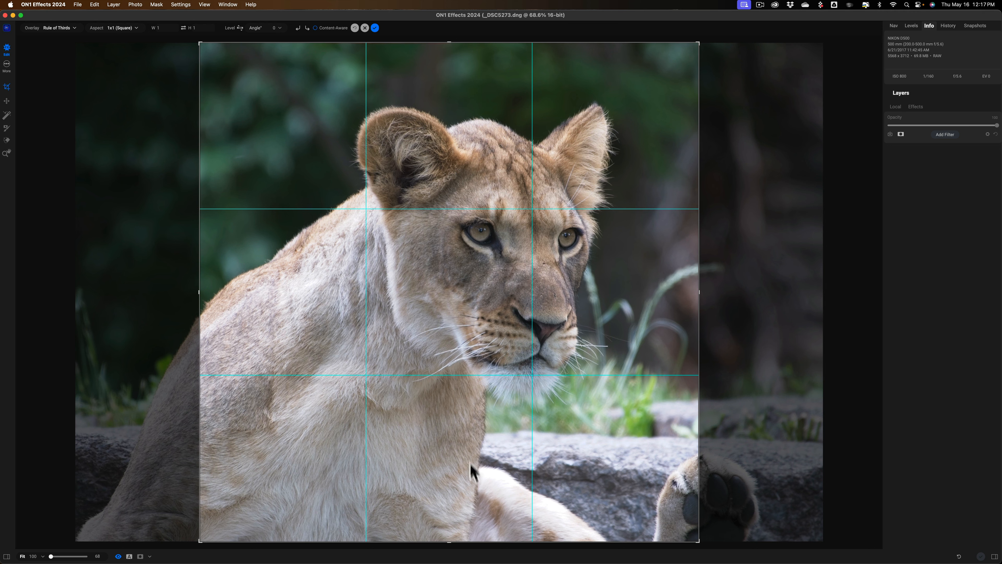
left_click_drag(452, 543, 447, 530)
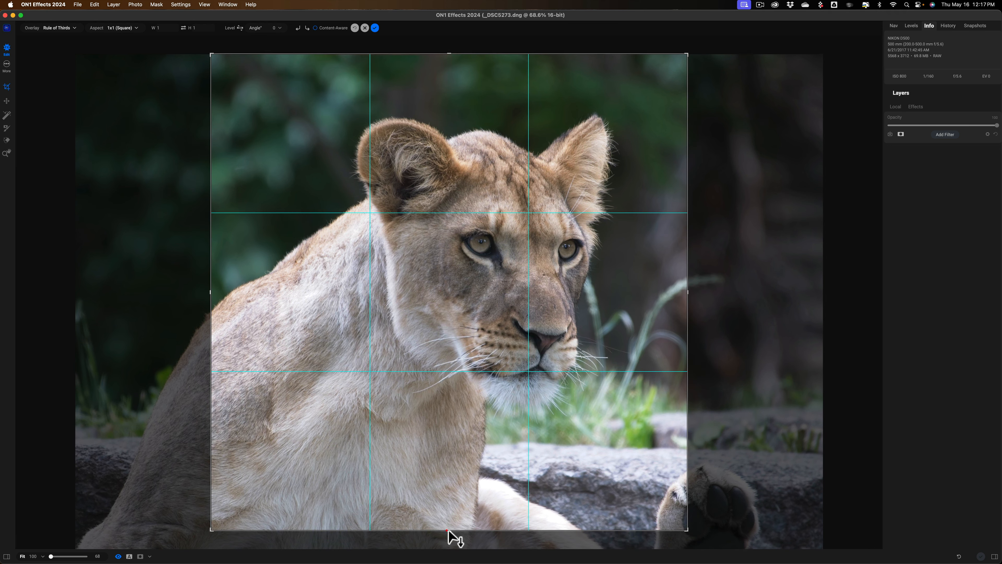
left_click_drag(446, 49, 409, 109)
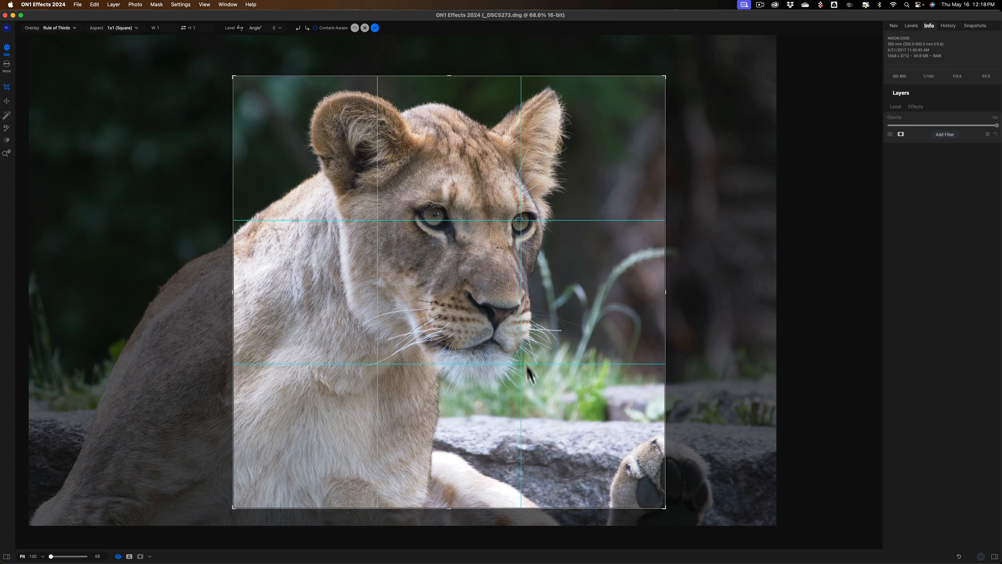
left_click(375, 28)
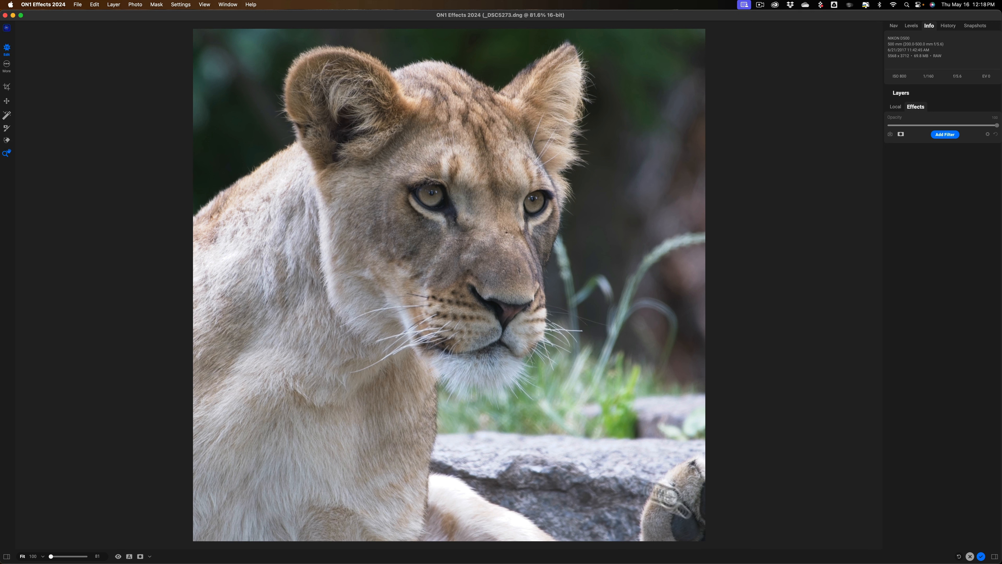
- Erase the stray paw in the photo's lower-right corner with the Perfect Eraser, using a slightly enlarged brush
left_click(6, 138)
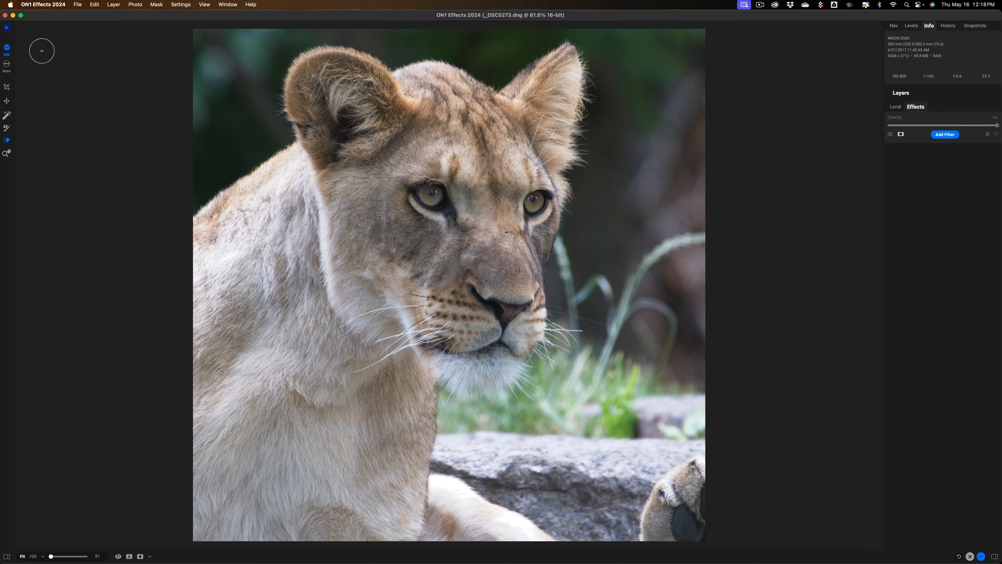
left_click(48, 25)
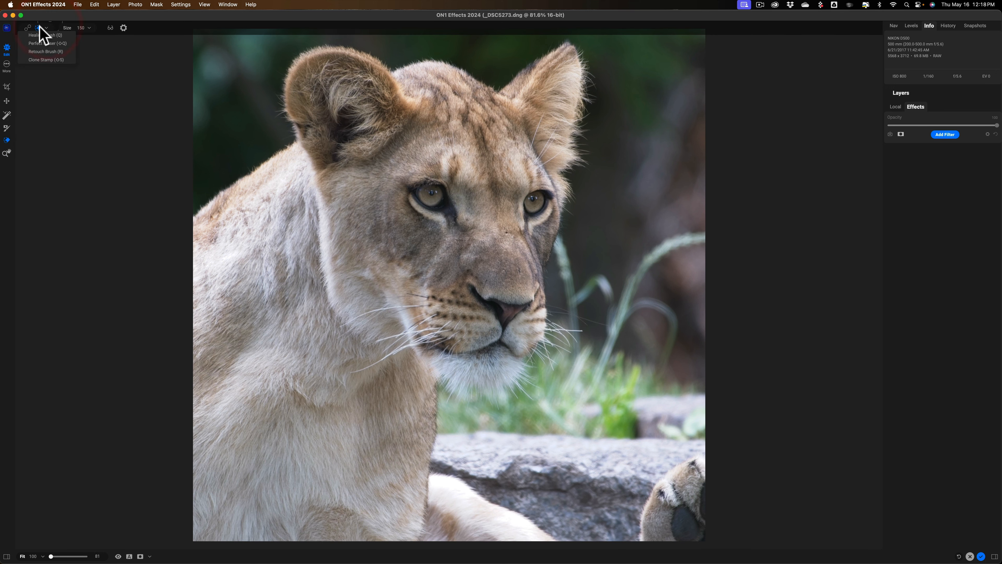
left_click(44, 43)
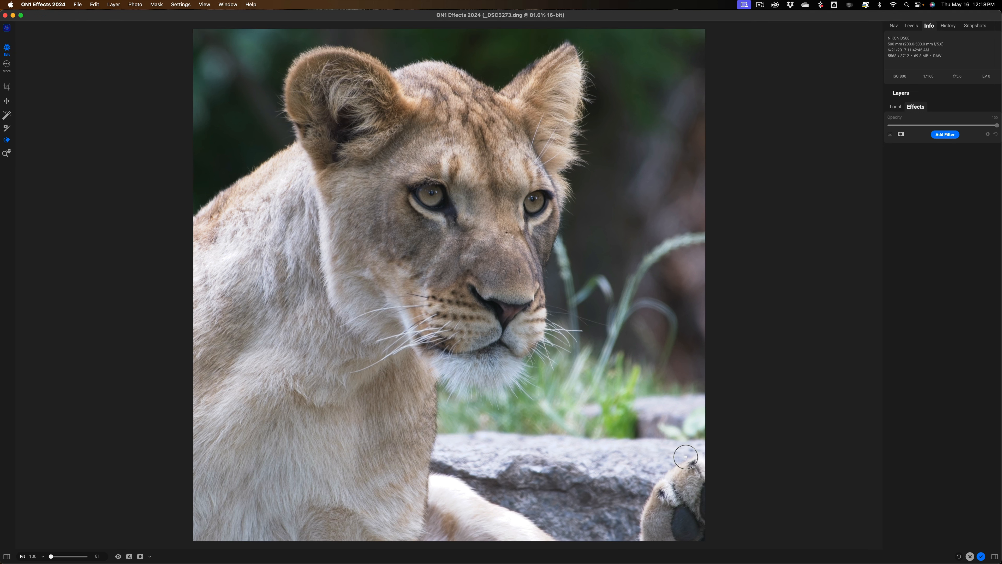
key("]")
key("]")
key("]")
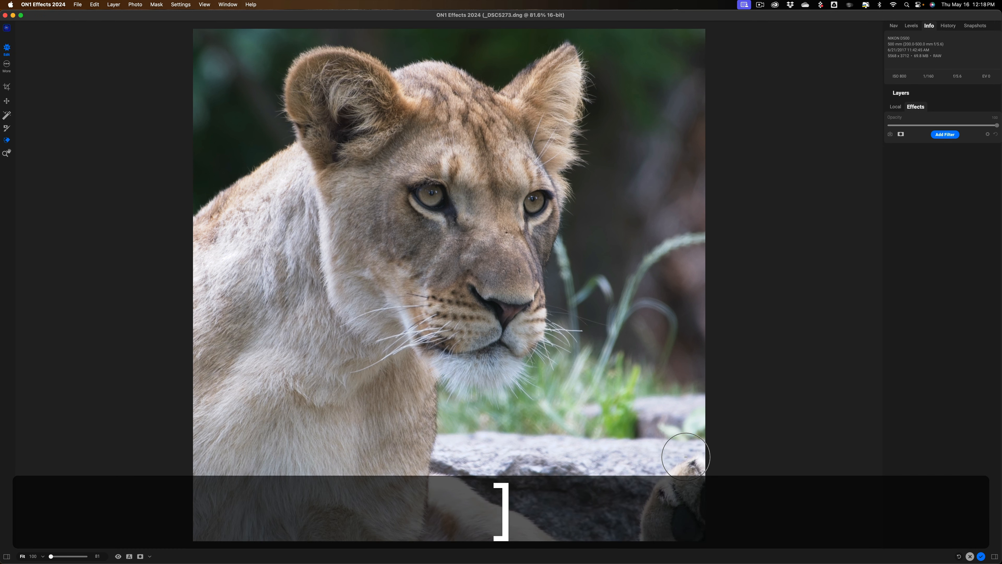
key("bracketleft")
key("bracketleft")
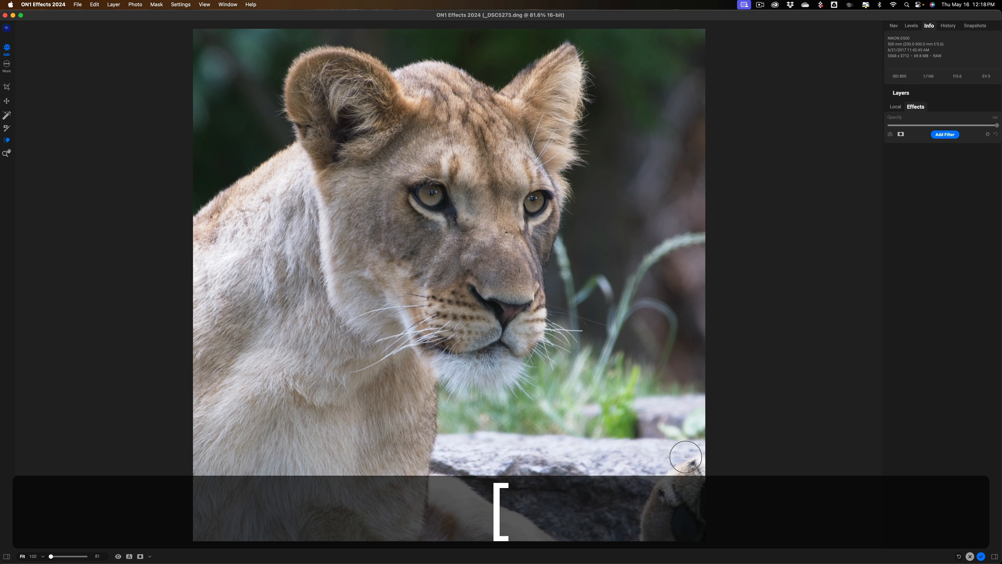
mouse_move(701, 457)
left_mouse_down()
mouse_move(662, 479)
mouse_move(639, 530)
mouse_move(693, 532)
mouse_move(699, 486)
mouse_move(665, 510)
mouse_move(686, 514)
mouse_move(709, 477)
left_mouse_up()
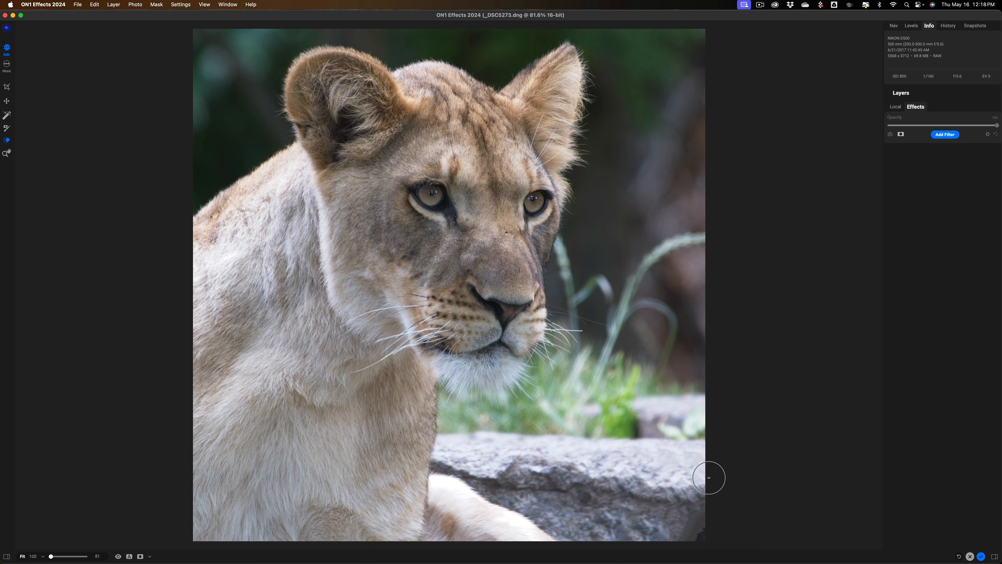
left_click_drag(712, 520, 706, 523)
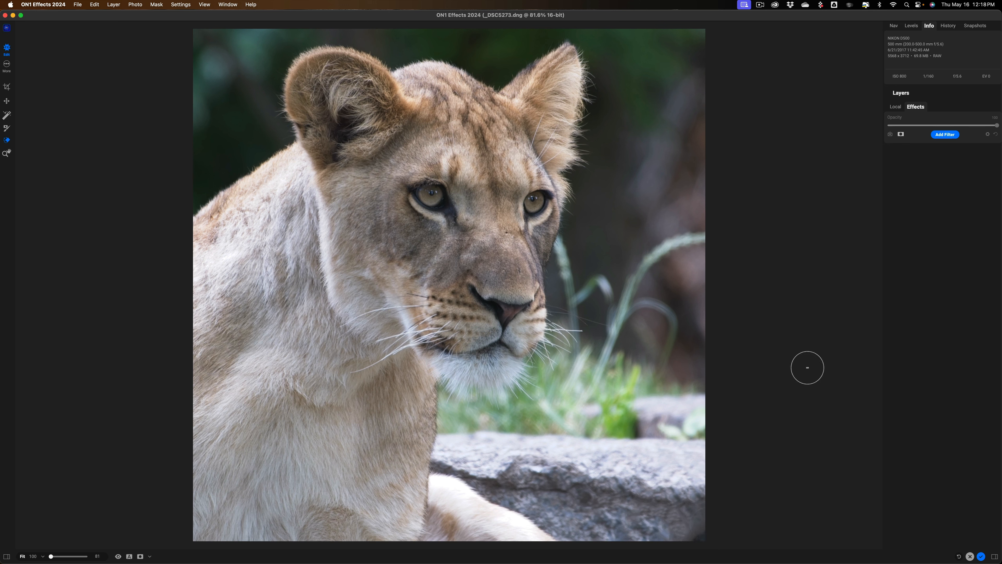
left_click(5, 153)
- Add a Tone Enhancer filter to the whole photo
left_click(945, 134)
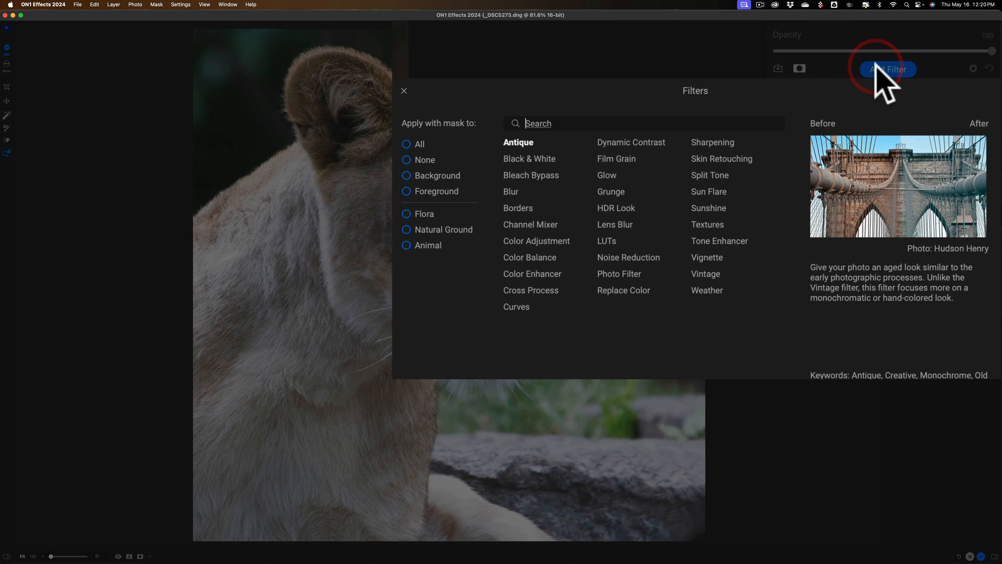
left_click(722, 241)
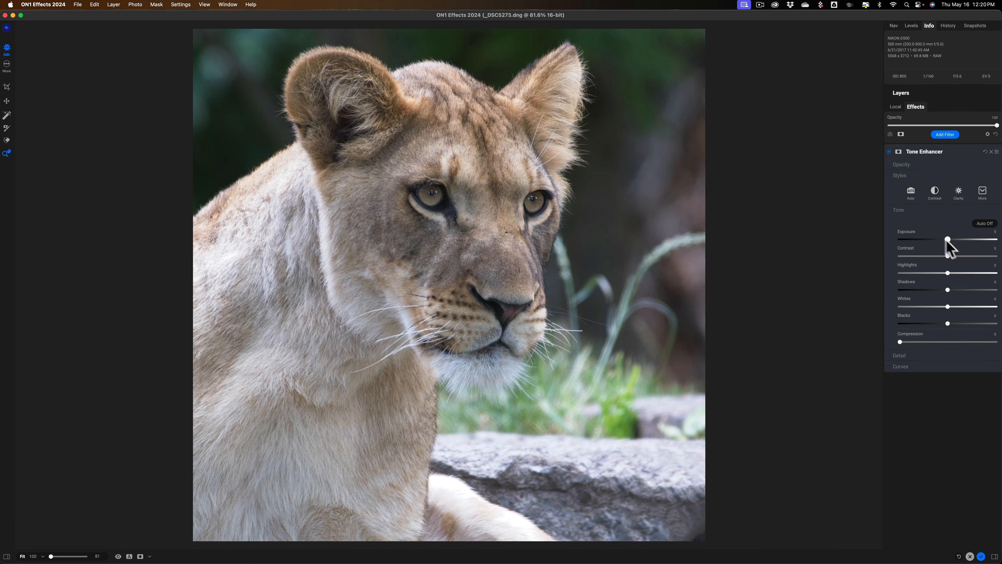
- Try a much darker exposure in the Tone Enhancer filter and reset the exposure to 0
left_click_drag(947, 239, 922, 240)
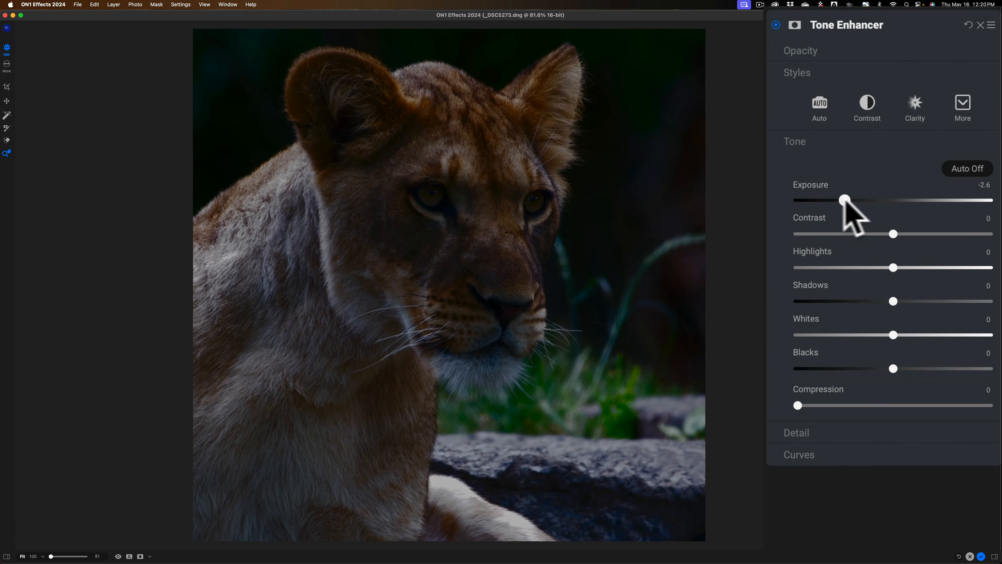
left_click_drag(844, 201, 878, 202)
double_click(819, 183)
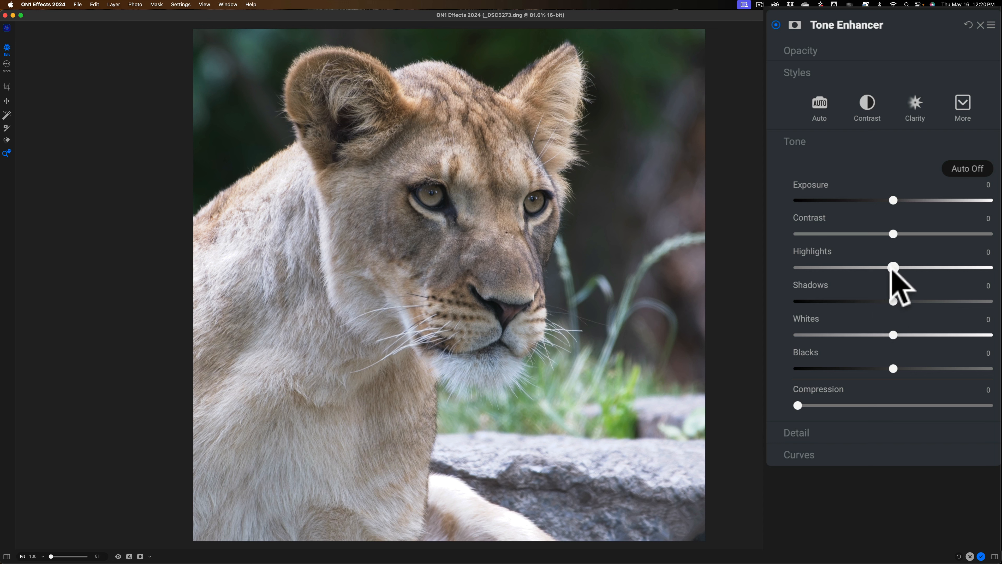
- Set the Tone Enhancer's highlights to -65, shadows to 20, whites to -2 and blacks to -36, checking for clipping
left_click_drag(893, 268, 812, 268)
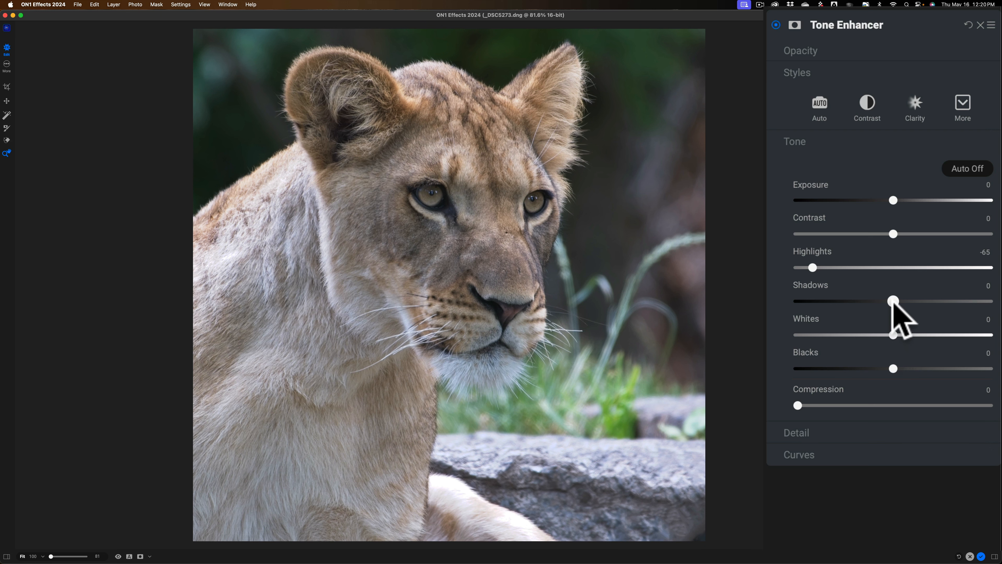
left_click_drag(893, 301, 933, 300)
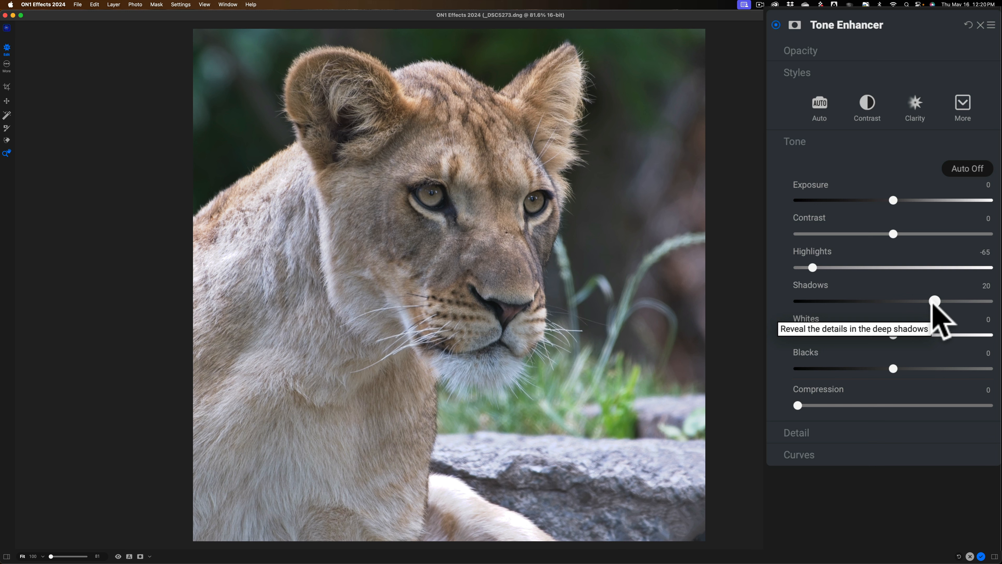
key("j")
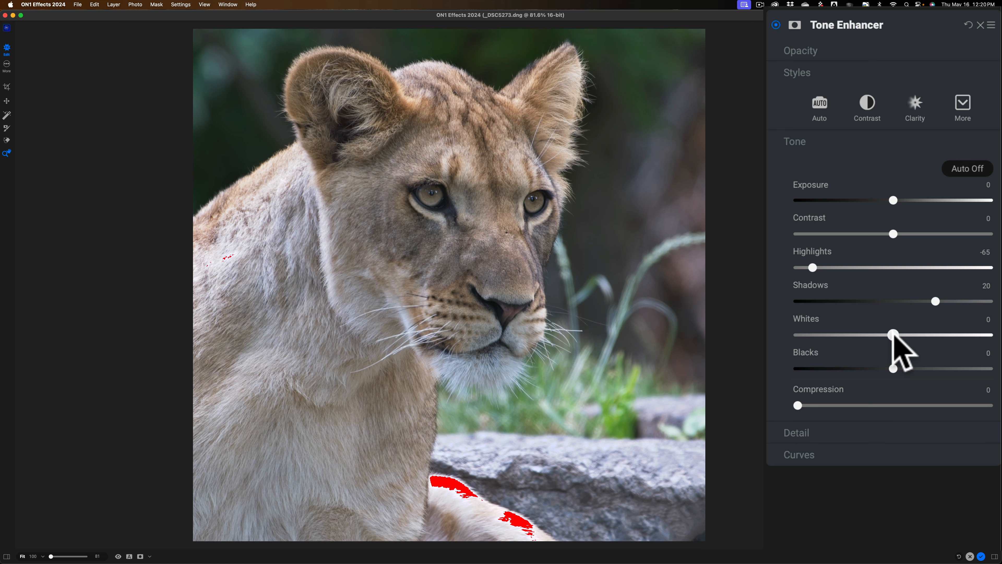
left_click_drag(893, 335, 944, 337)
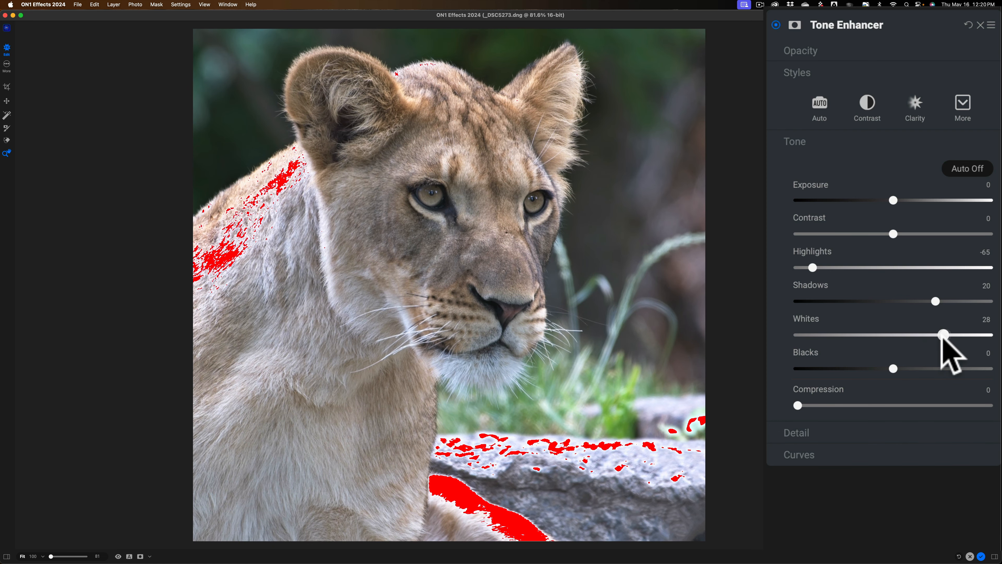
left_click_drag(943, 338, 888, 336)
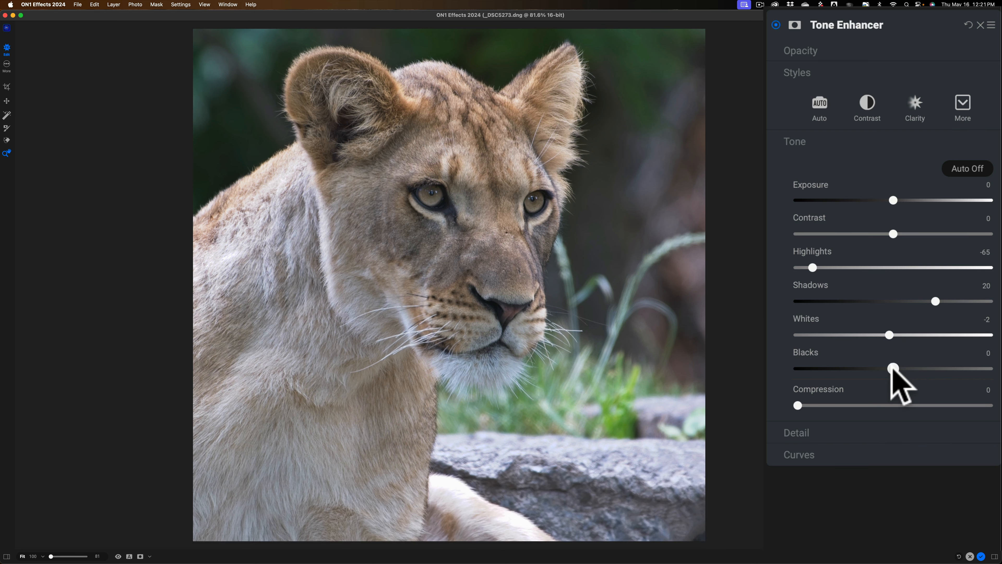
left_click_drag(892, 368, 832, 372)
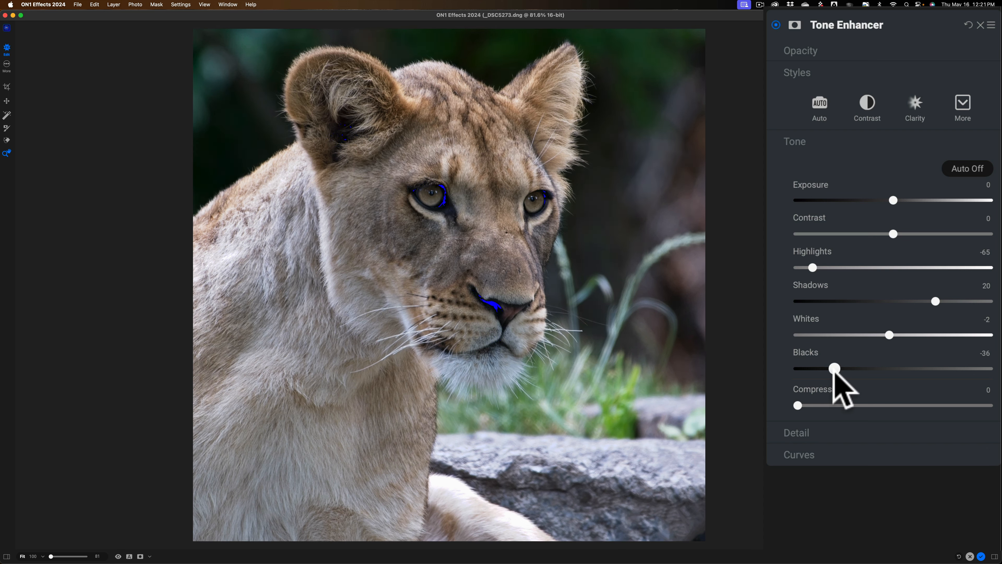
left_click(837, 369)
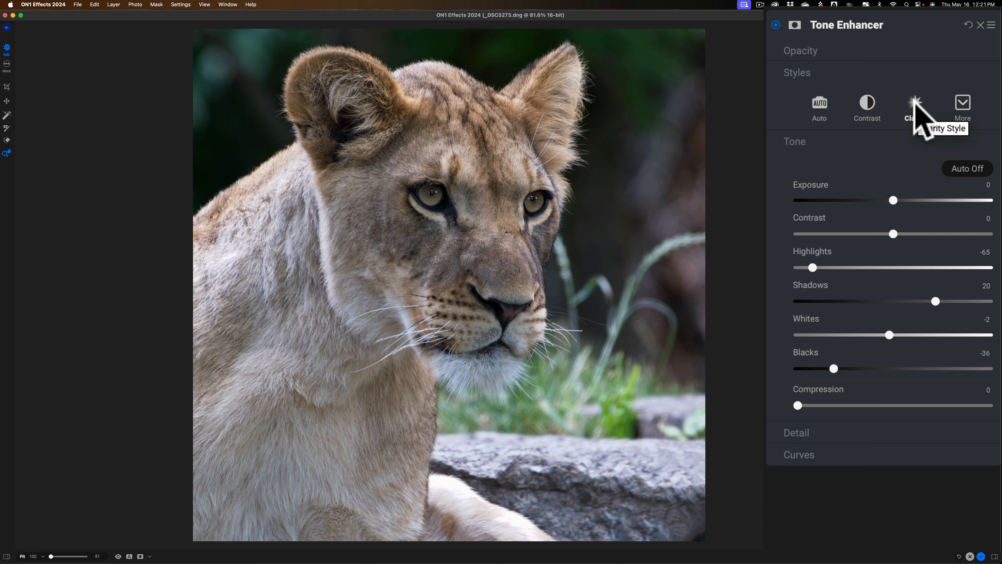
- Look over the Tone Enhancer's Detail and Curves settings without changing them, and collapse both sections
left_click(823, 434)
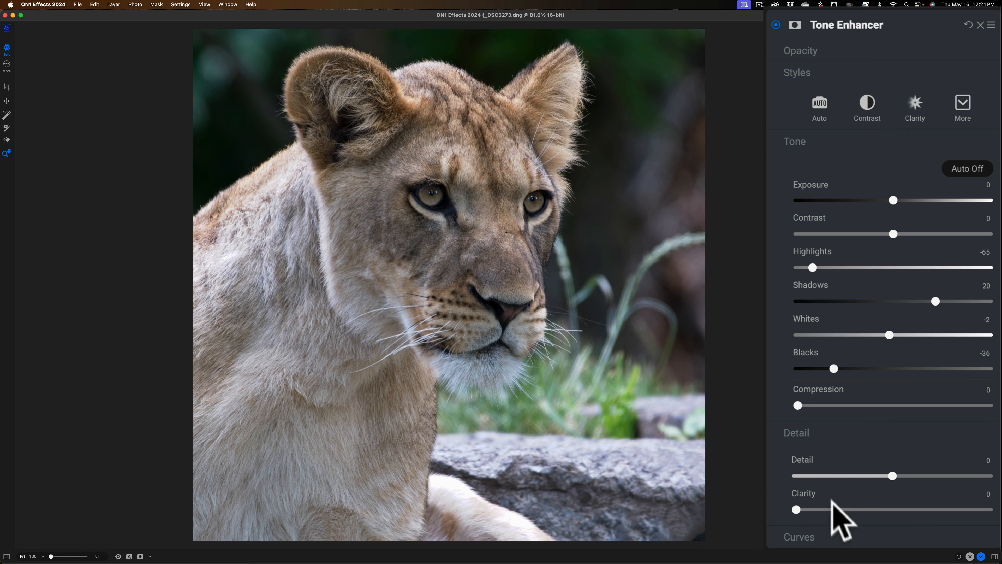
left_click(853, 535)
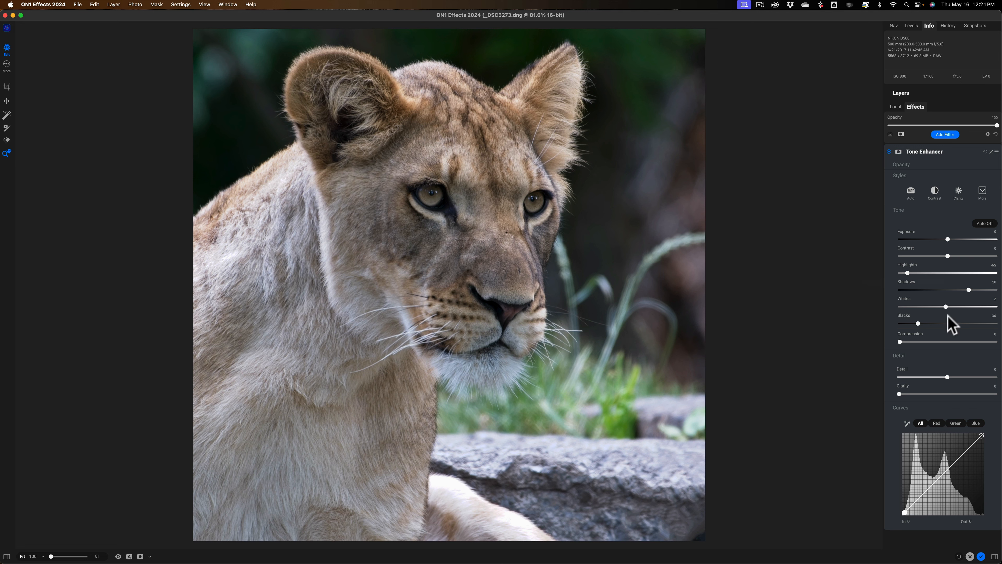
left_click(920, 355)
left_click(917, 367)
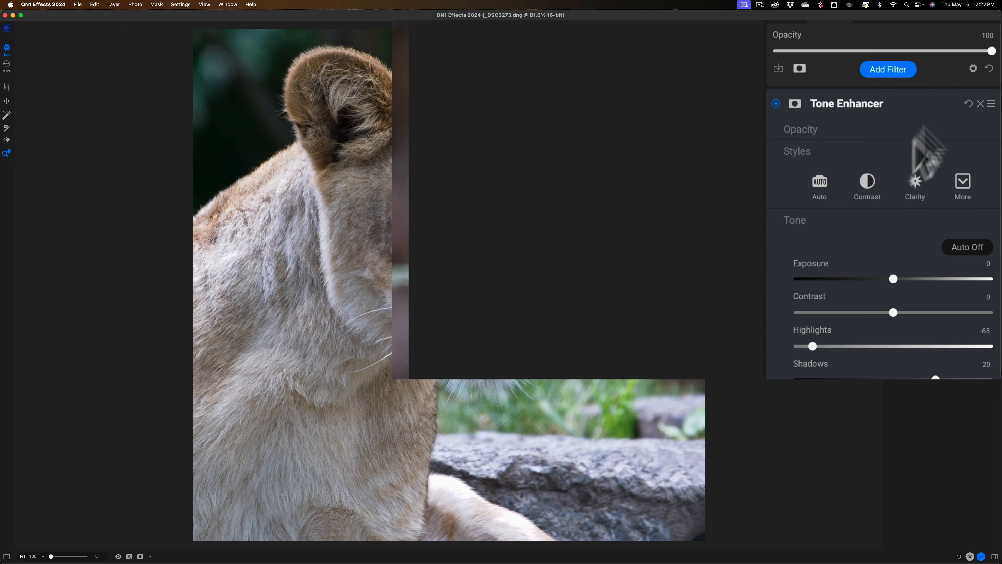
- Add a Dynamic Contrast filter masked to the Animal region and set its Small contrast to 67
left_click(888, 69)
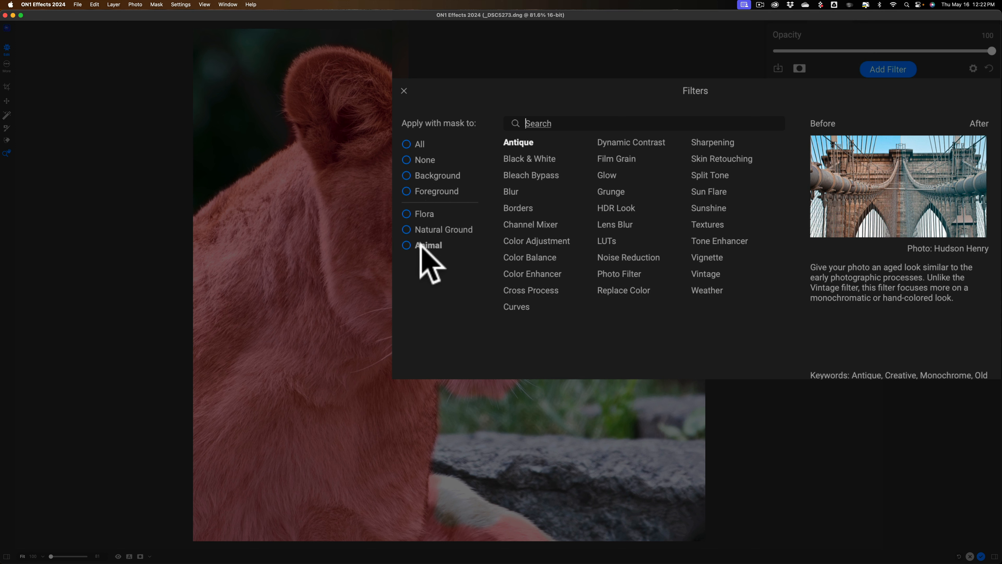
left_click(407, 246)
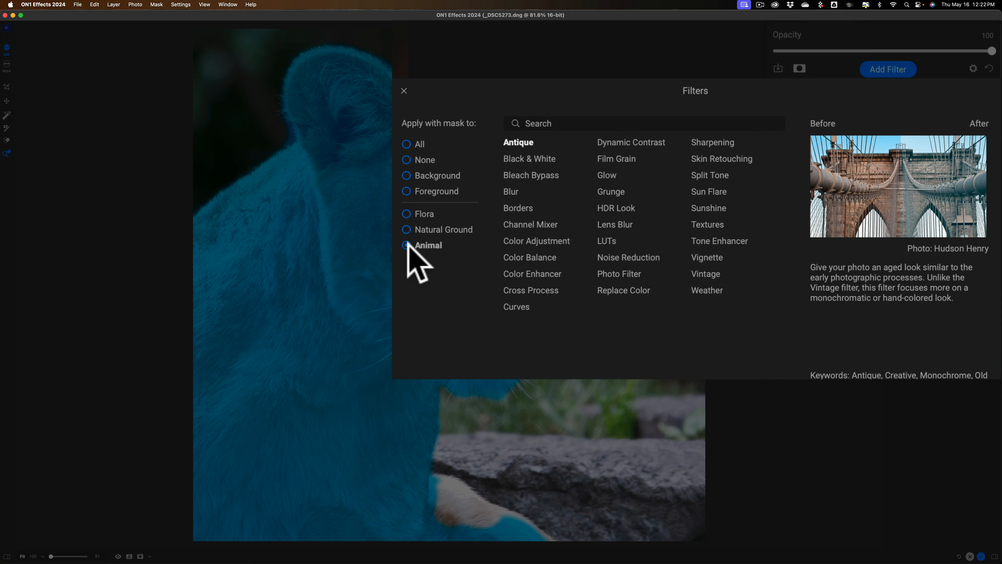
left_click(615, 141)
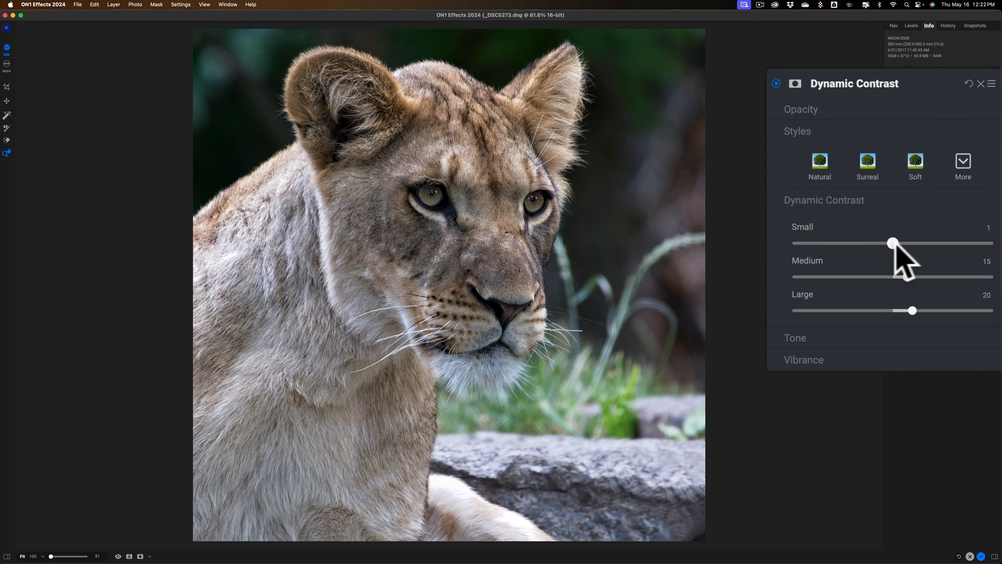
left_click_drag(893, 242, 952, 242)
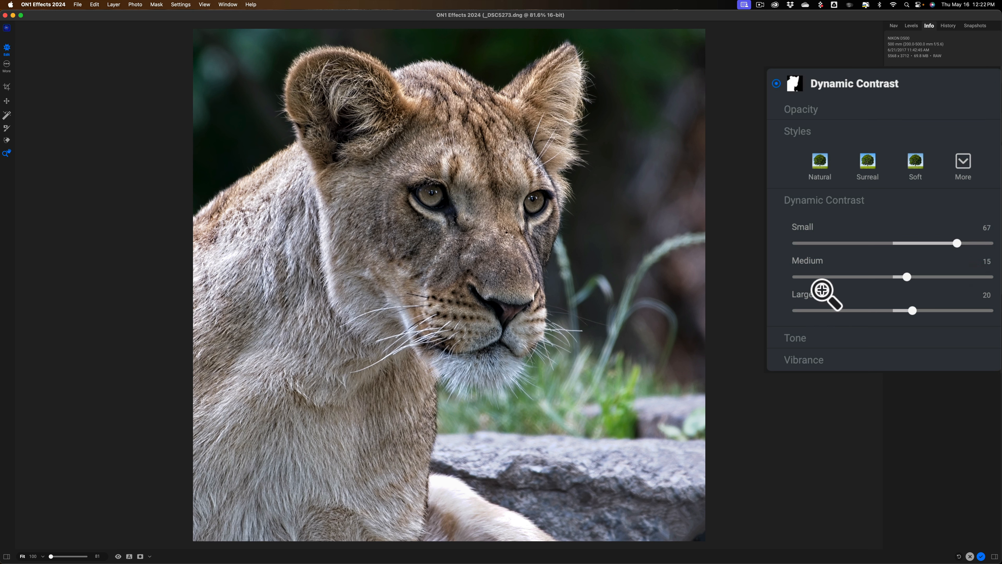
- Open the Dynamic Contrast mask's settings, preview the mask in grayscale and display it as a red overlay
left_click(794, 84)
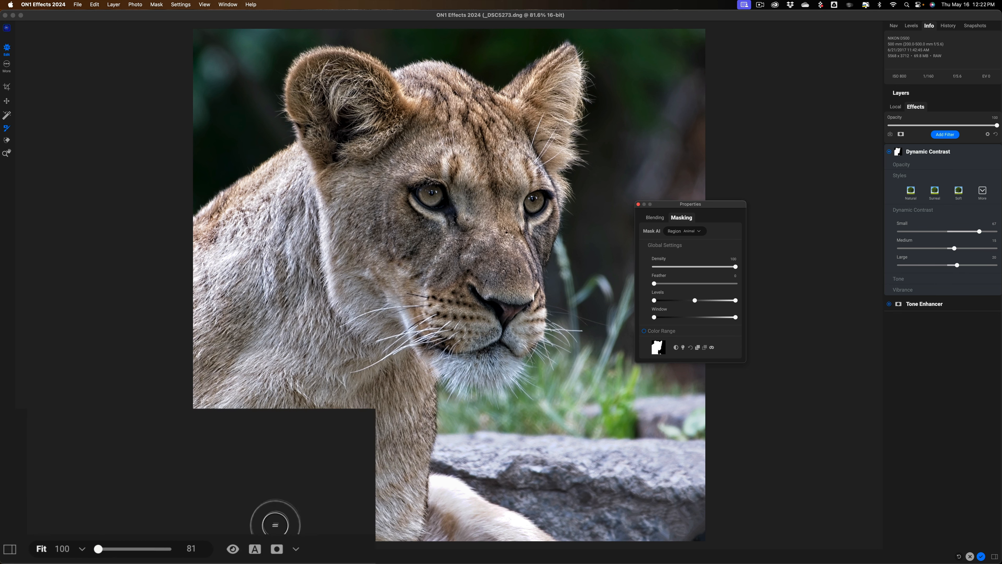
left_click(277, 548)
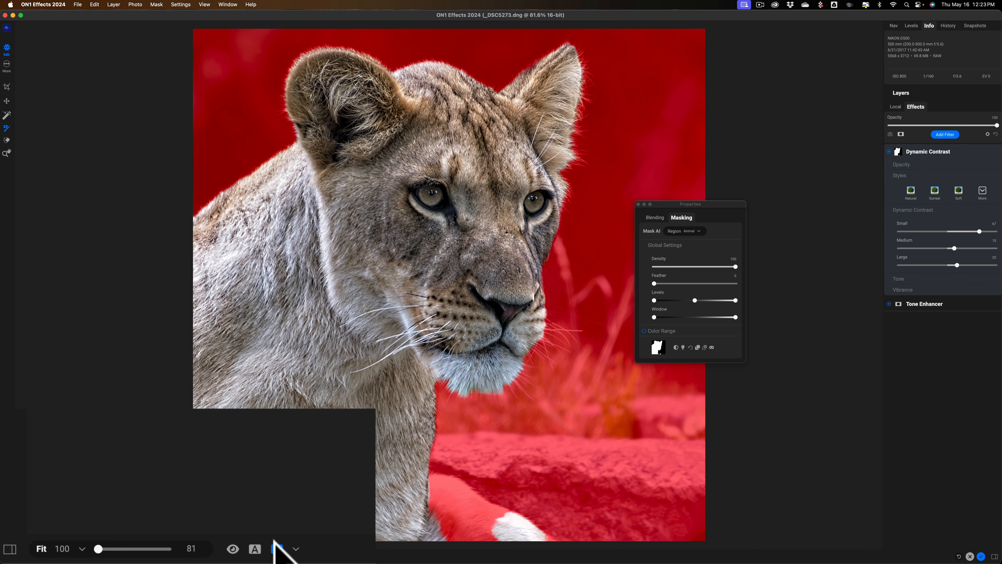
left_click(293, 549)
left_click(258, 534)
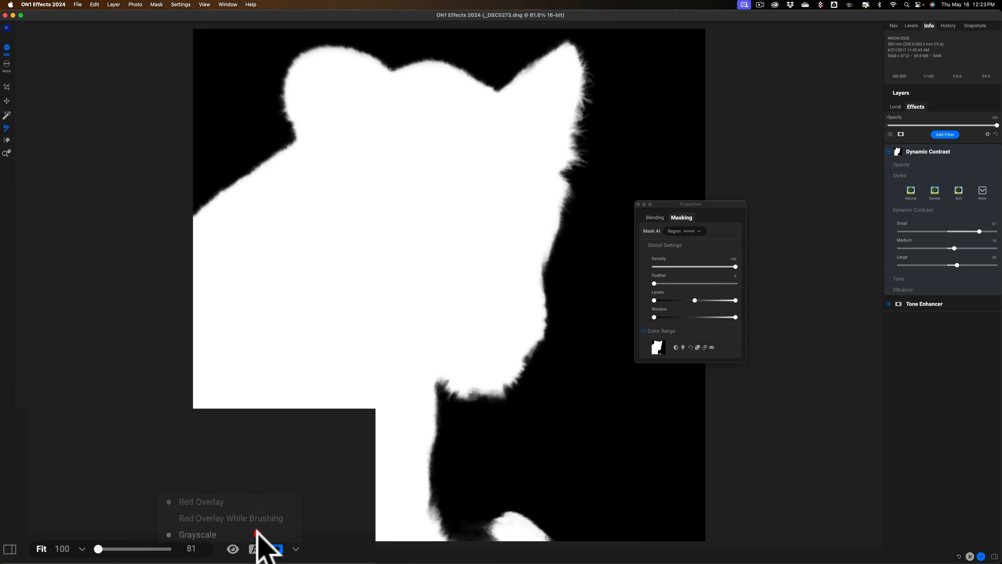
left_click(296, 548)
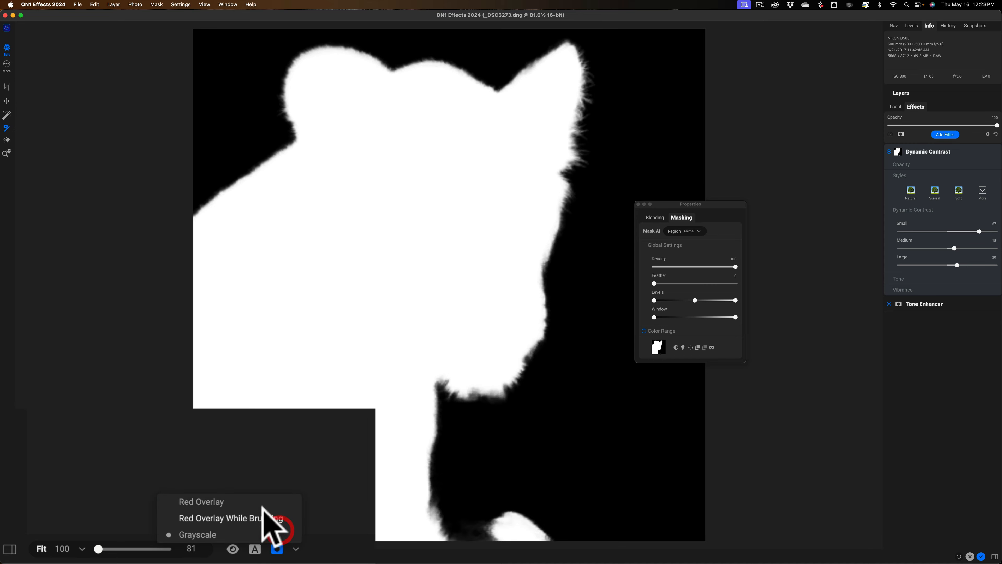
left_click(256, 502)
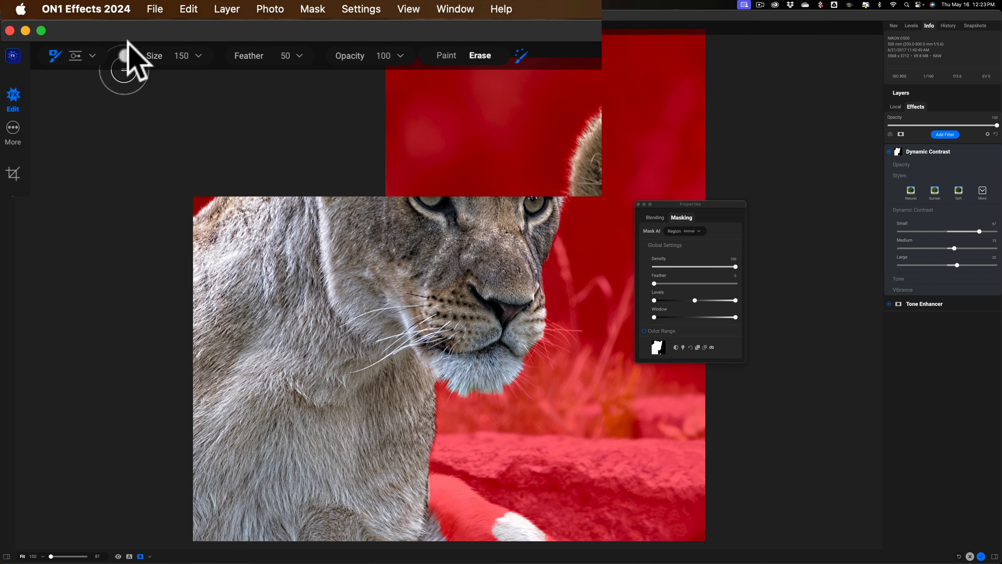
- Set the masking brush to Paint and add the outer edge of the lioness's foreleg to the Dynamic Contrast mask
left_click(444, 56)
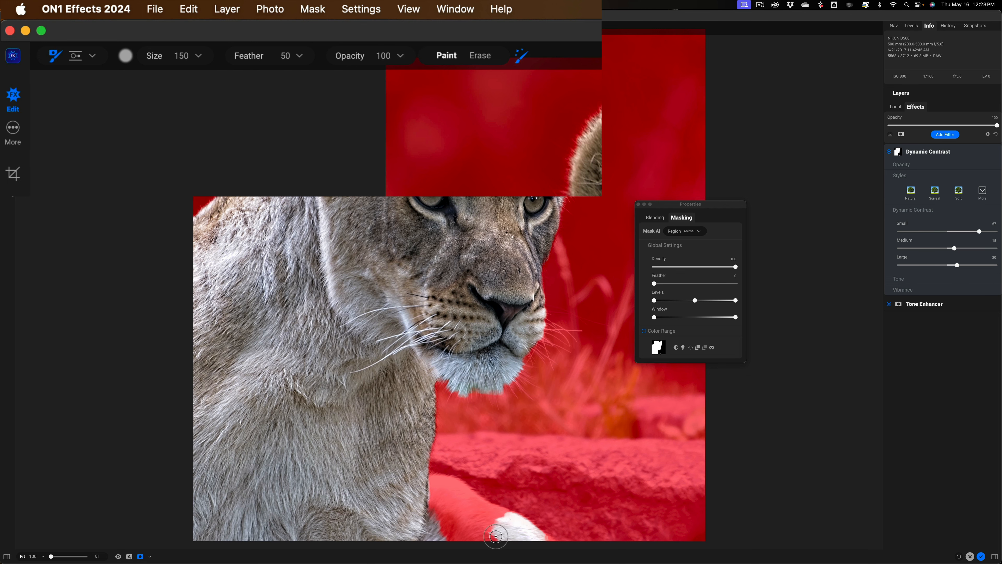
mouse_move(465, 535)
left_mouse_down()
mouse_move(497, 538)
mouse_move(414, 519)
left_mouse_up()
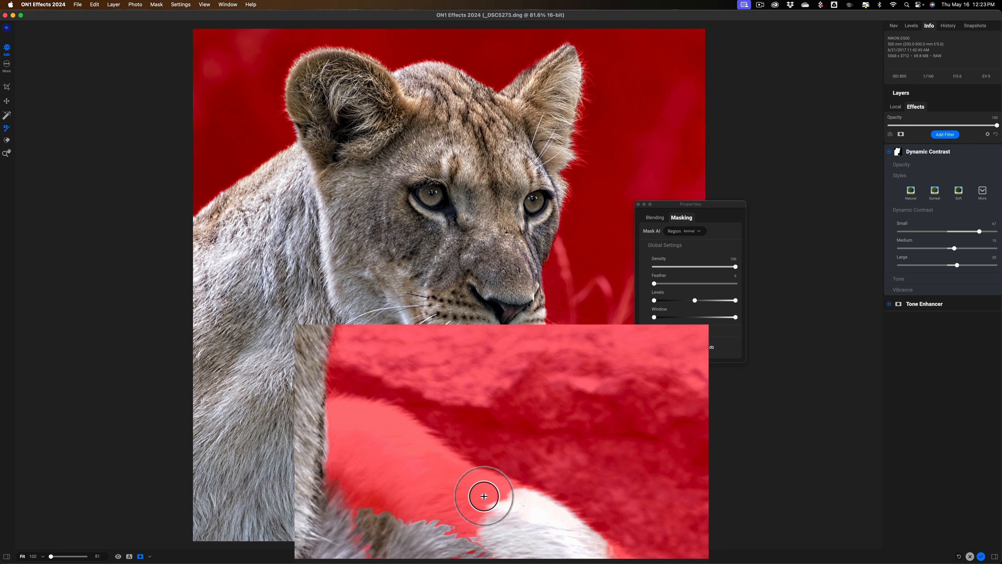
left_click_drag(479, 492, 505, 499)
mouse_move(491, 488)
left_mouse_down()
mouse_move(512, 499)
mouse_move(466, 482)
mouse_move(396, 425)
mouse_move(402, 429)
mouse_move(336, 405)
mouse_move(379, 410)
mouse_move(438, 399)
mouse_move(409, 424)
mouse_move(347, 428)
mouse_move(411, 459)
mouse_move(328, 420)
mouse_move(375, 445)
mouse_move(500, 480)
mouse_move(405, 419)
mouse_move(358, 407)
left_mouse_up()
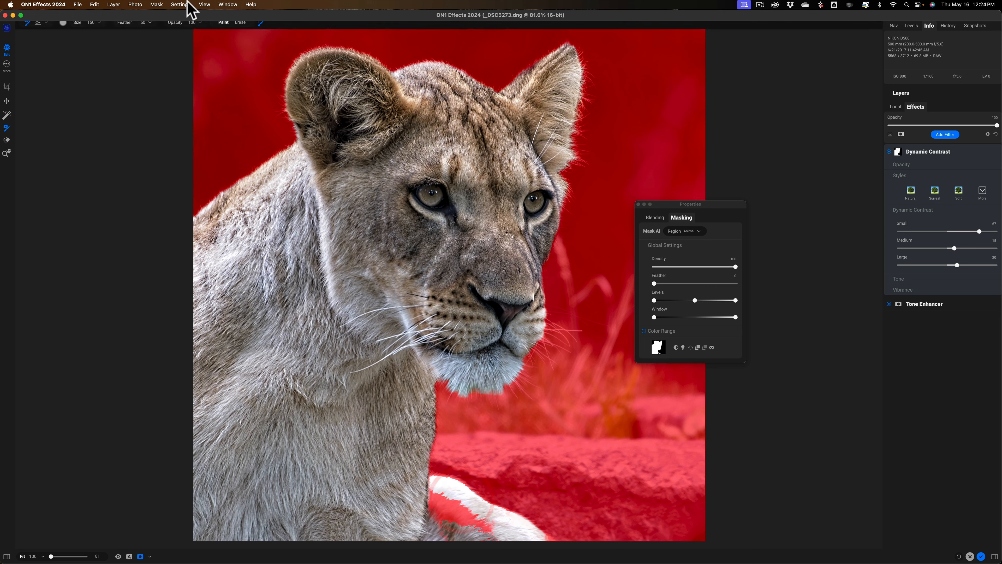
- Turn off the masking brush's edge detection, fill in the rest of the foreleg in the mask and close the mask settings
left_click(259, 27)
mouse_move(493, 521)
left_mouse_down()
mouse_move(468, 520)
mouse_move(426, 501)
left_mouse_up()
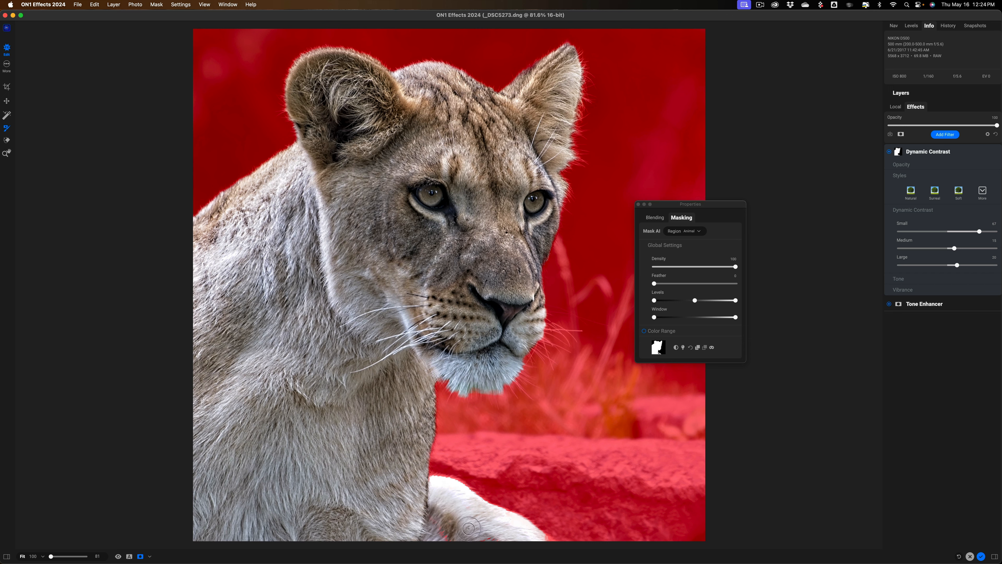
left_click_drag(468, 528, 506, 540)
left_click(638, 205)
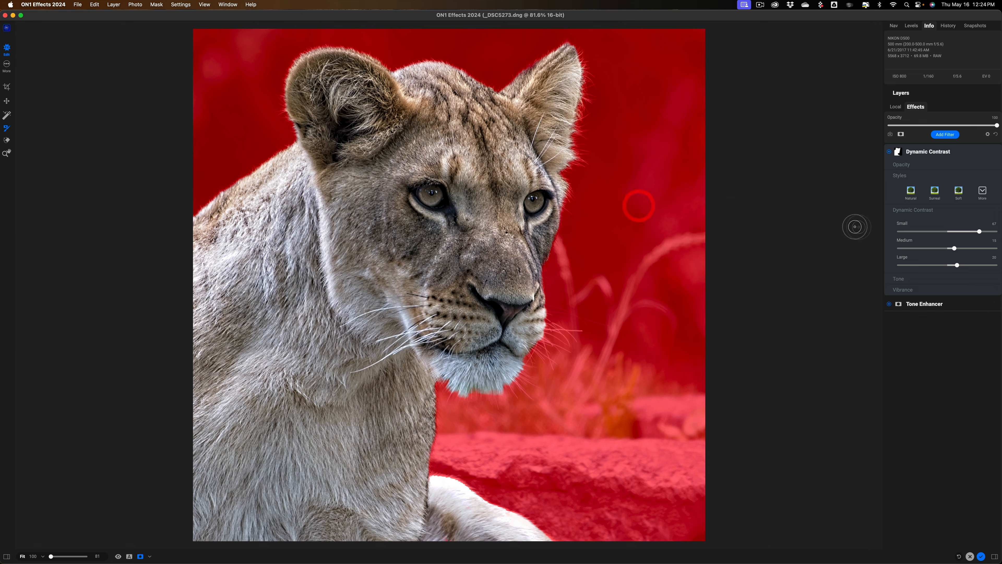
- Set the Dynamic Contrast filter's Small contrast to 31 and expand its Tone and Vibrance settings
left_click_drag(979, 231, 966, 231)
left_click_drag(927, 193, 920, 195)
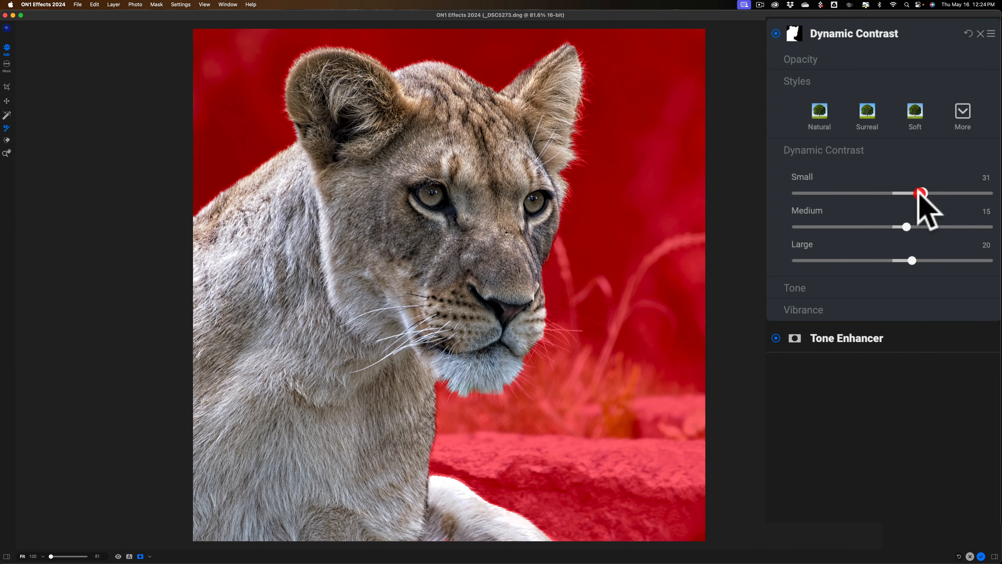
left_click(830, 290)
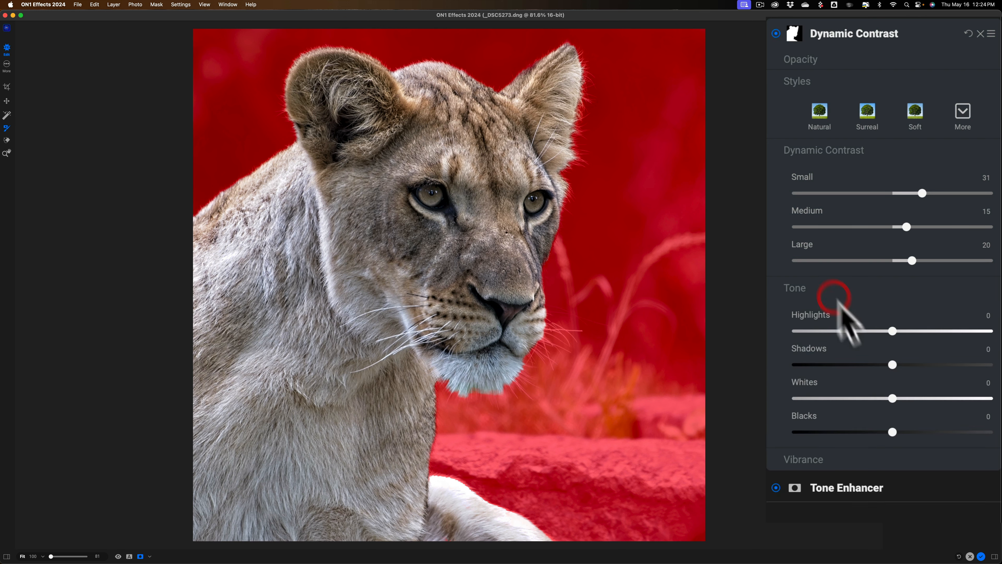
left_click(870, 454)
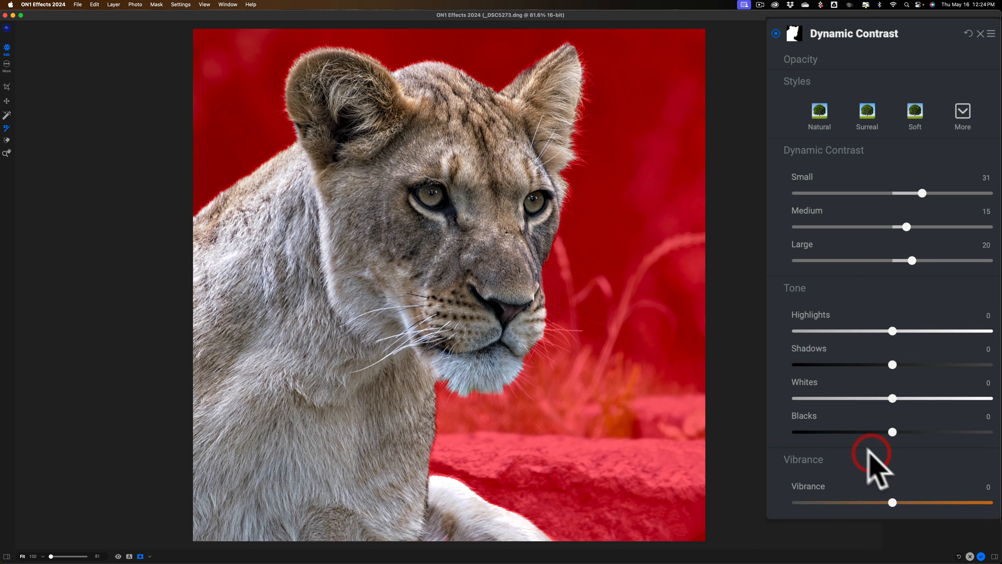
- Try the Natural, Surreal, Soft and Texture Enhancer styles on the Dynamic Contrast filter
left_click(819, 105)
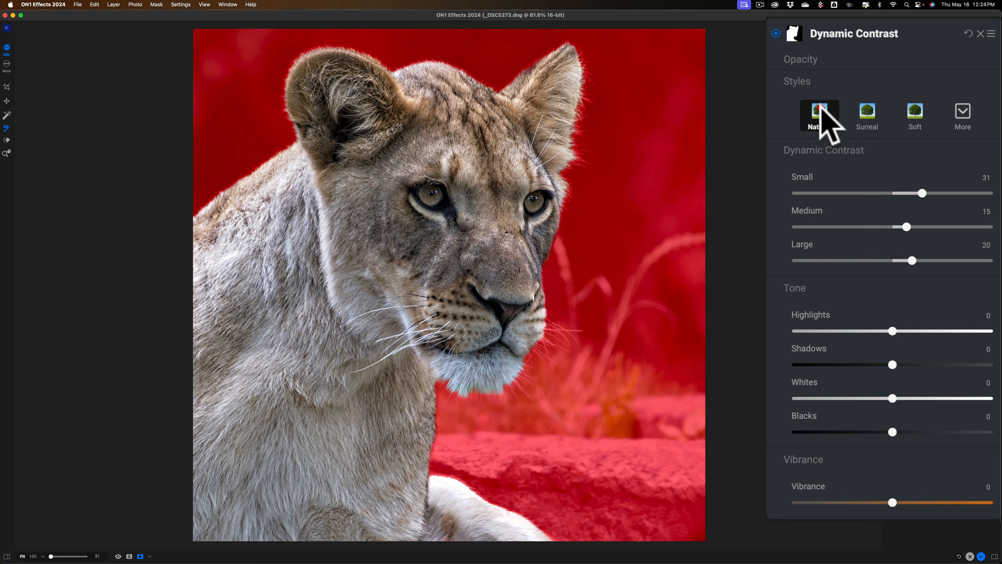
left_click(870, 114)
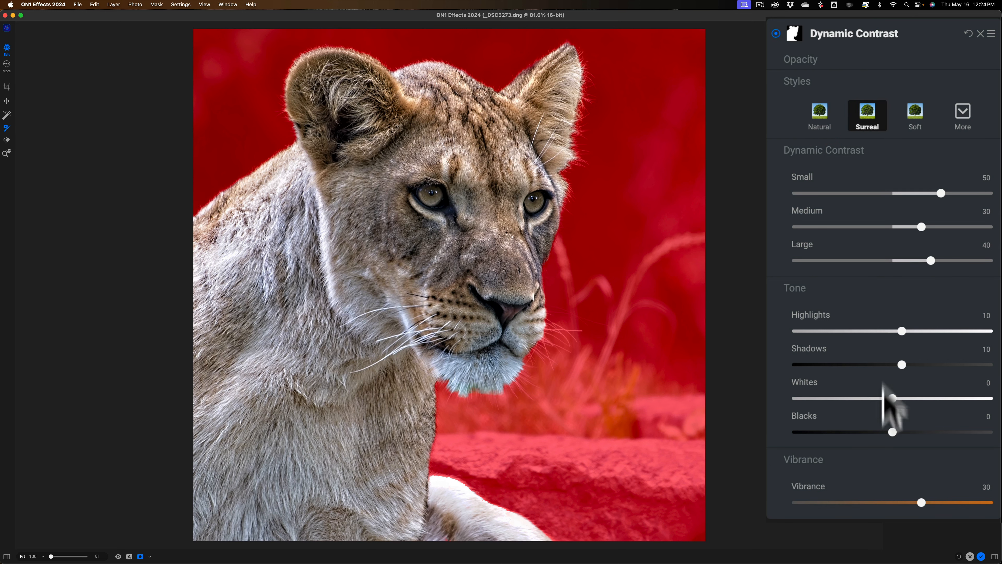
left_click(916, 115)
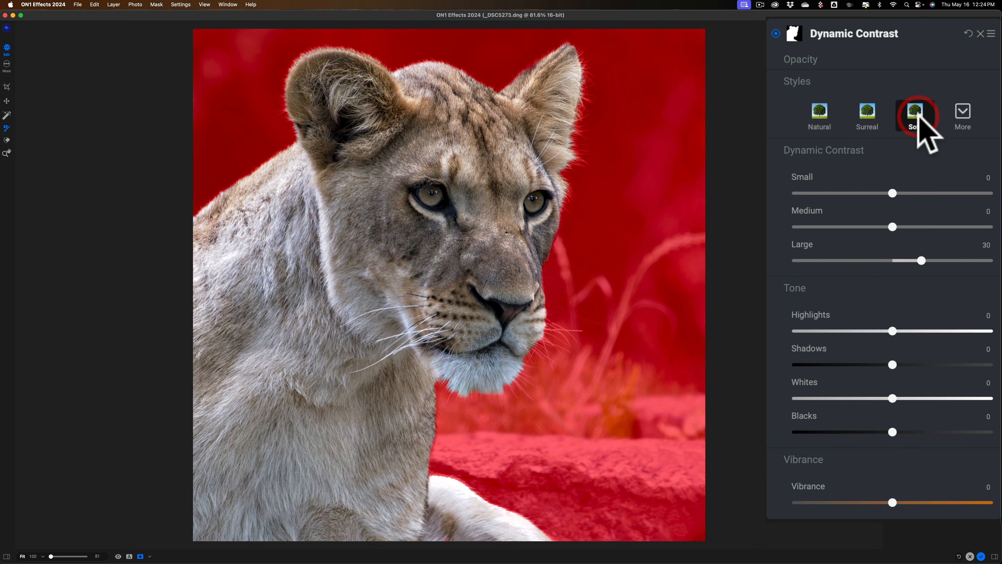
left_click(963, 114)
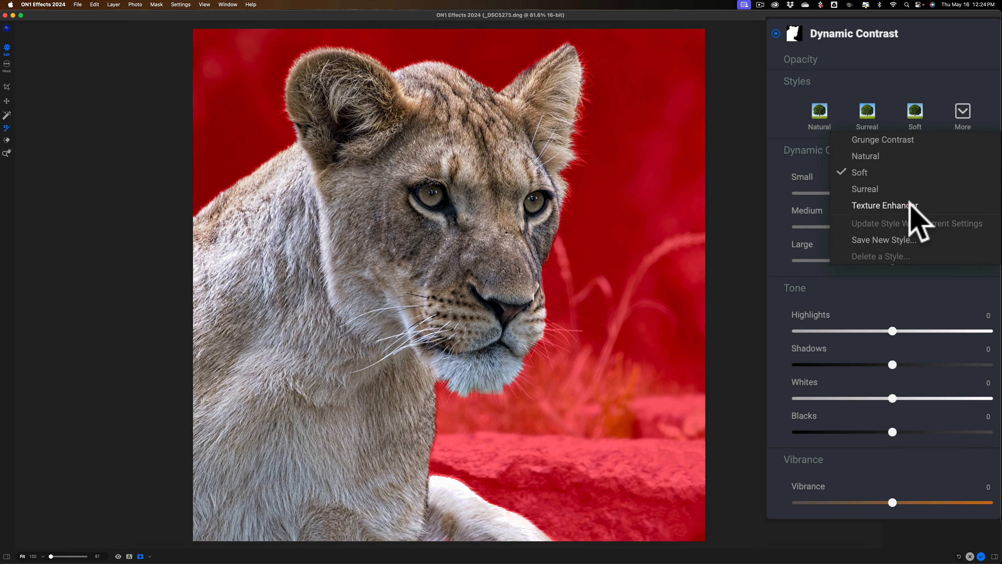
left_click(908, 203)
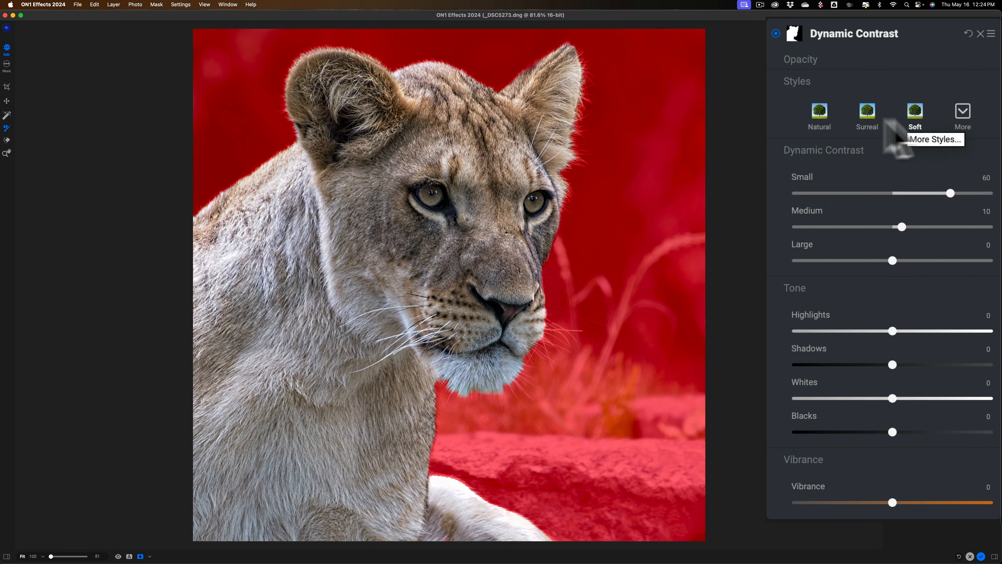
- Apply the Natural style to the Dynamic Contrast filter, with Small contrast set to 18 and Vibrance to 35
left_click(820, 112)
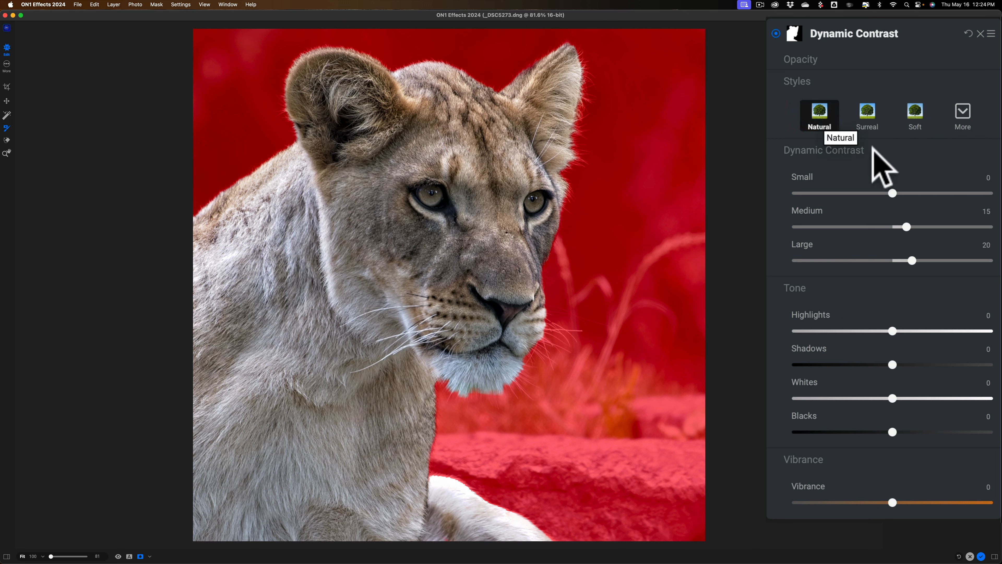
left_click_drag(892, 194, 907, 189)
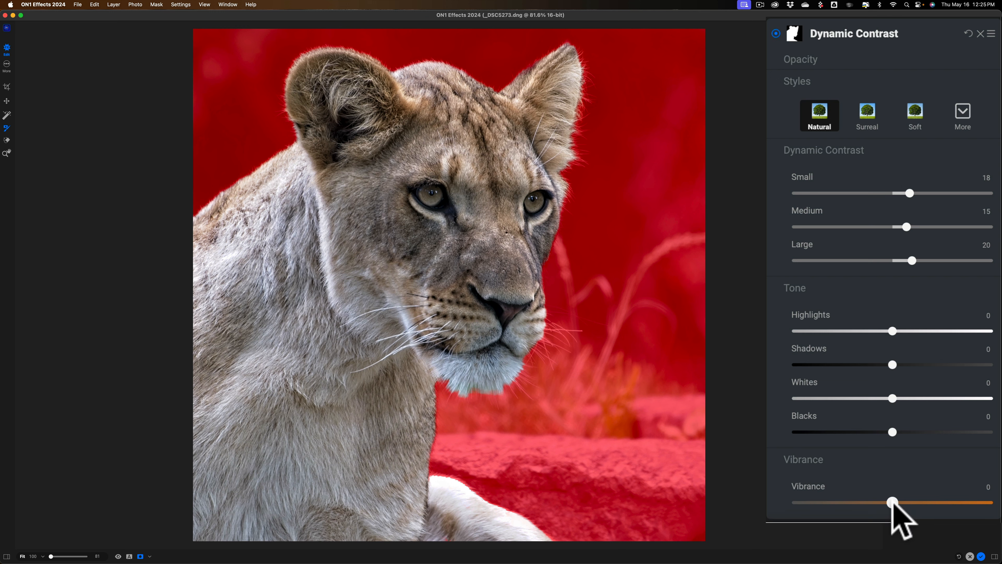
left_click_drag(893, 503, 926, 503)
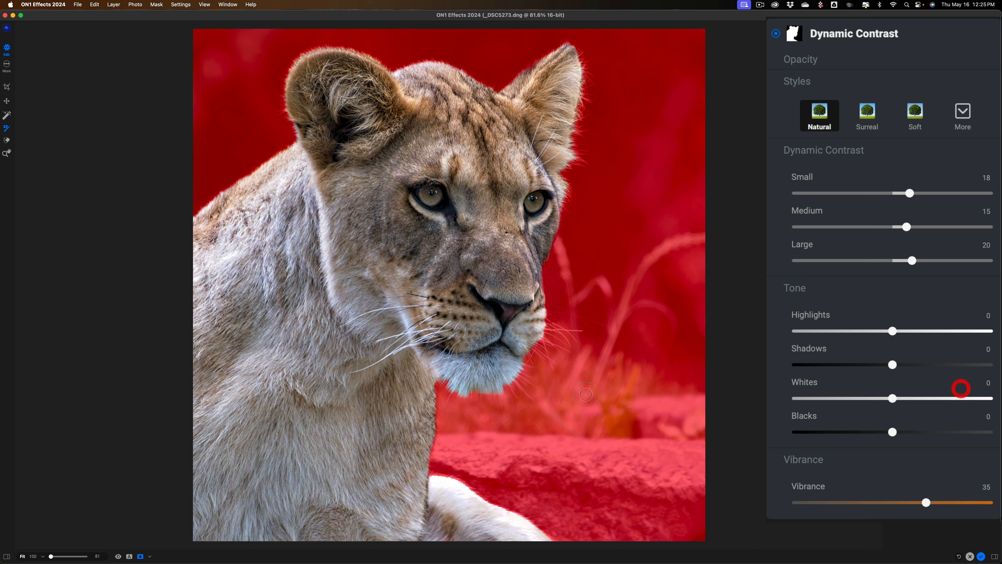
- Hide the red mask overlay, lower the Dynamic Contrast vibrance to about 20 and collapse the filter
left_click(140, 556)
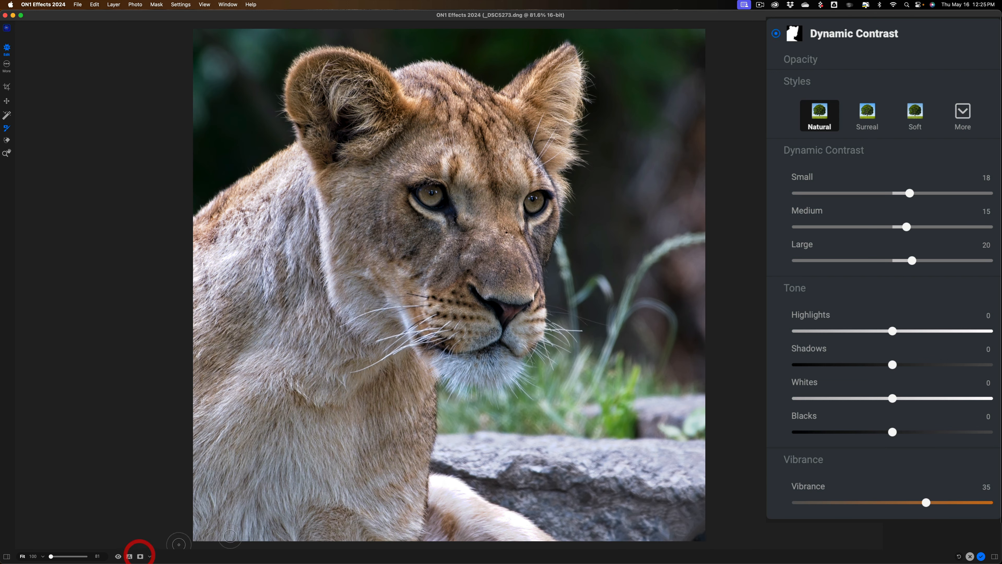
mouse_move(925, 502)
left_mouse_down()
mouse_move(987, 502)
mouse_move(910, 502)
left_mouse_up()
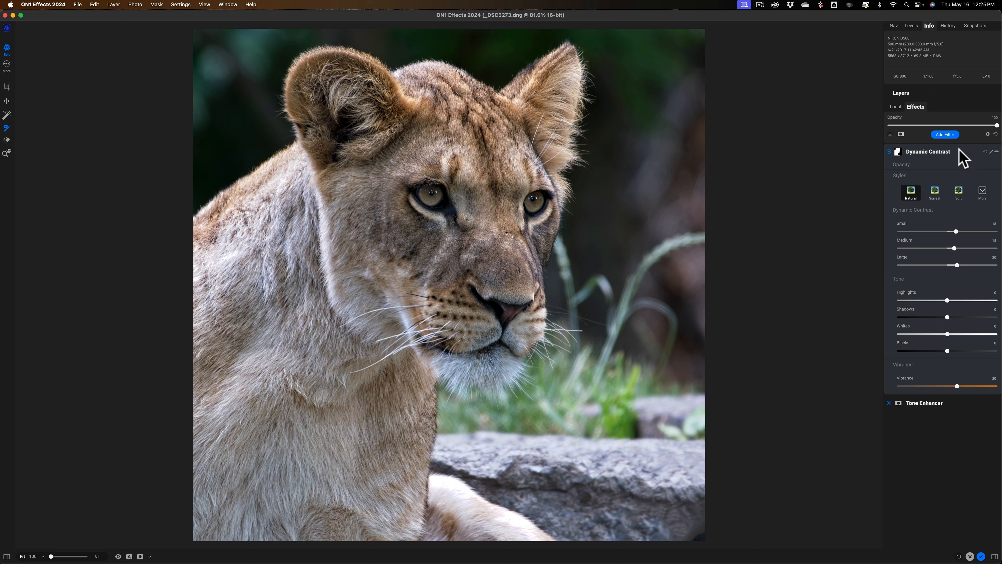
left_click(959, 152)
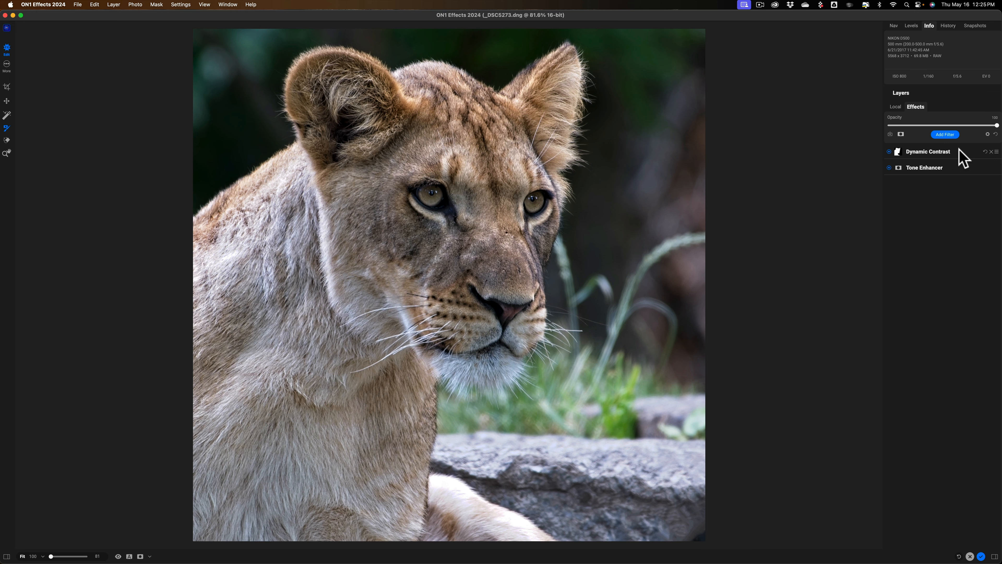
- Add a second Tone Enhancer filter masked to the Background region
left_click(944, 135)
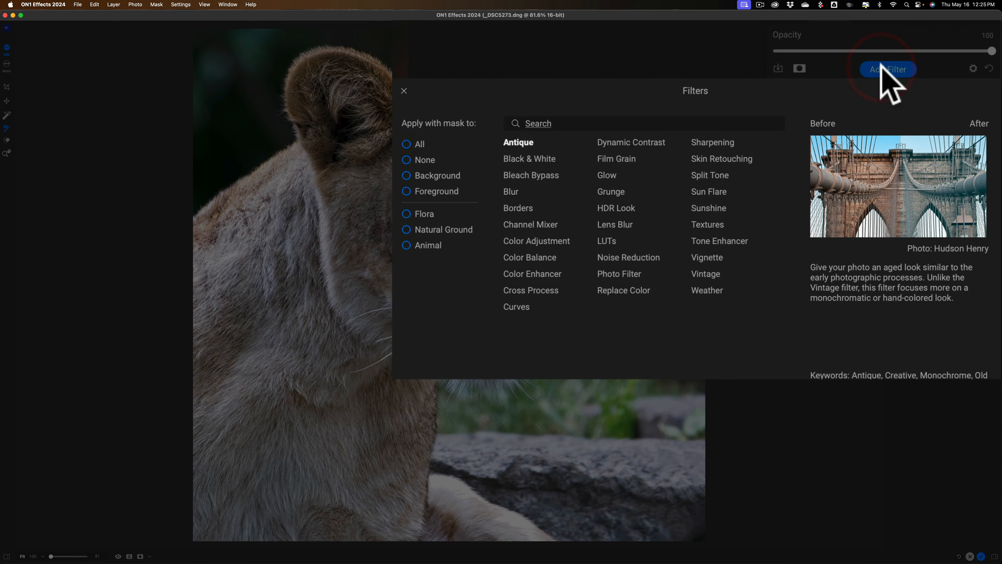
left_click(424, 175)
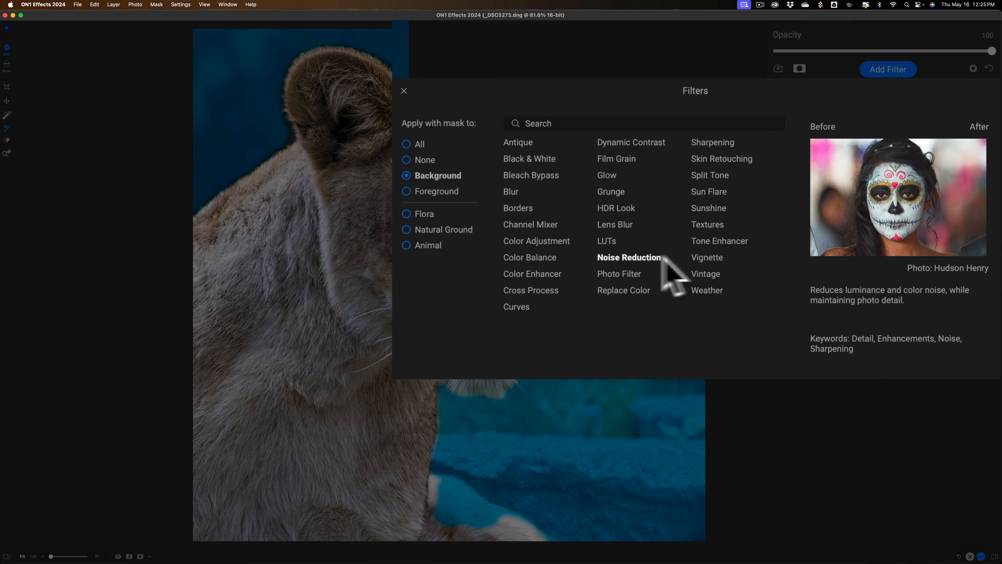
left_click(699, 238)
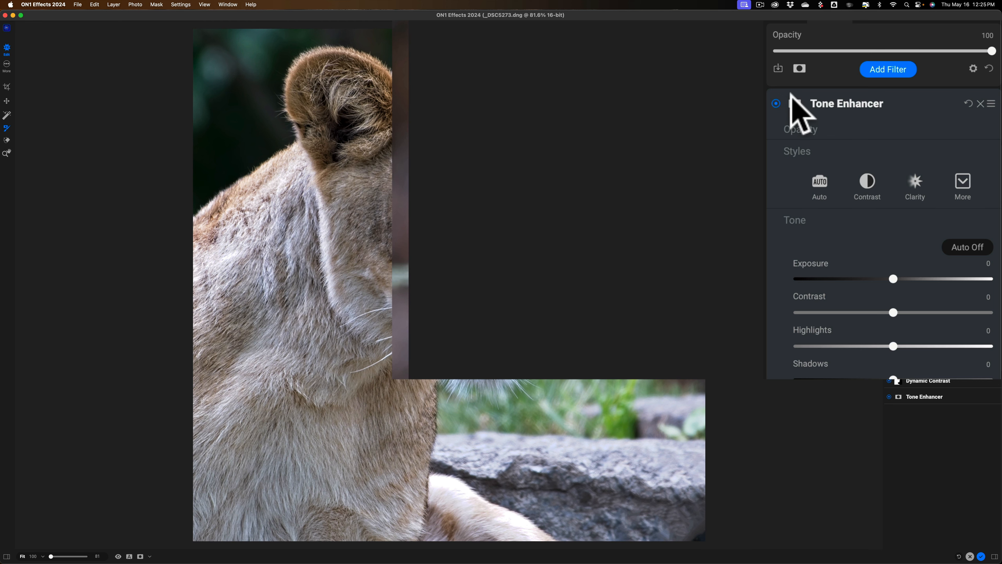
- Erase the lioness's foreleg from the new Tone Enhancer's mask using the red overlay, and close the mask settings with the overlay hidden
left_click(794, 104)
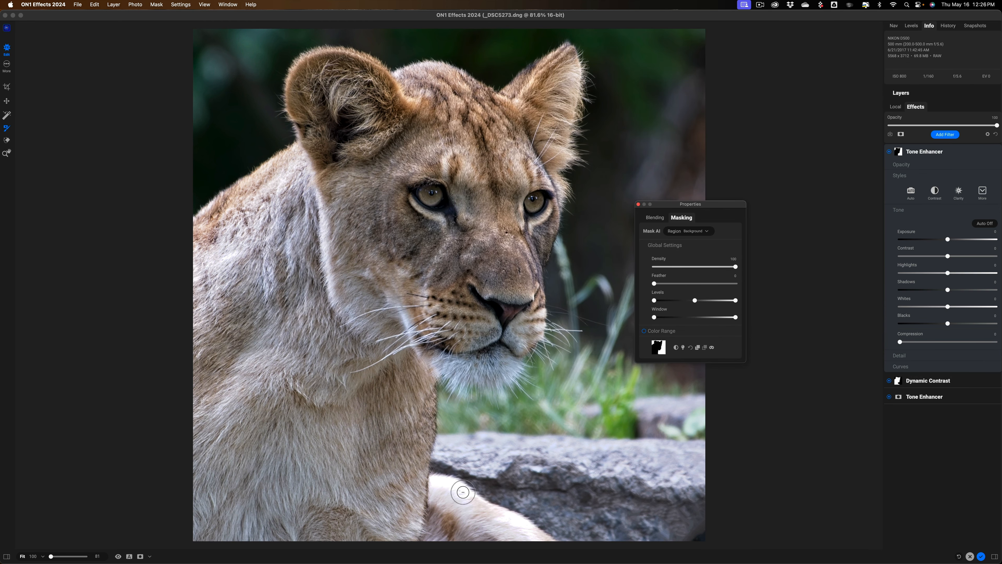
left_click(140, 556)
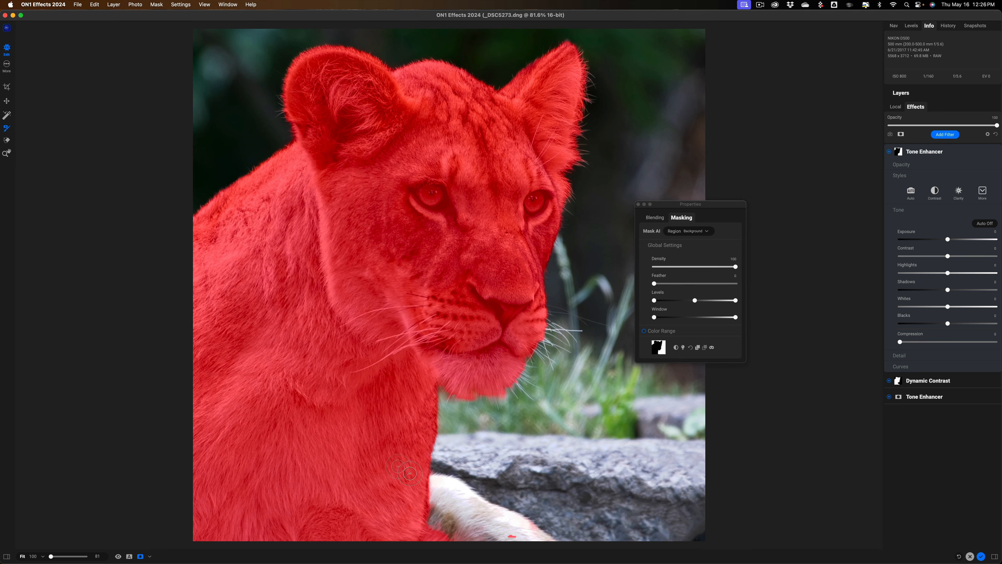
mouse_move(195, 22)
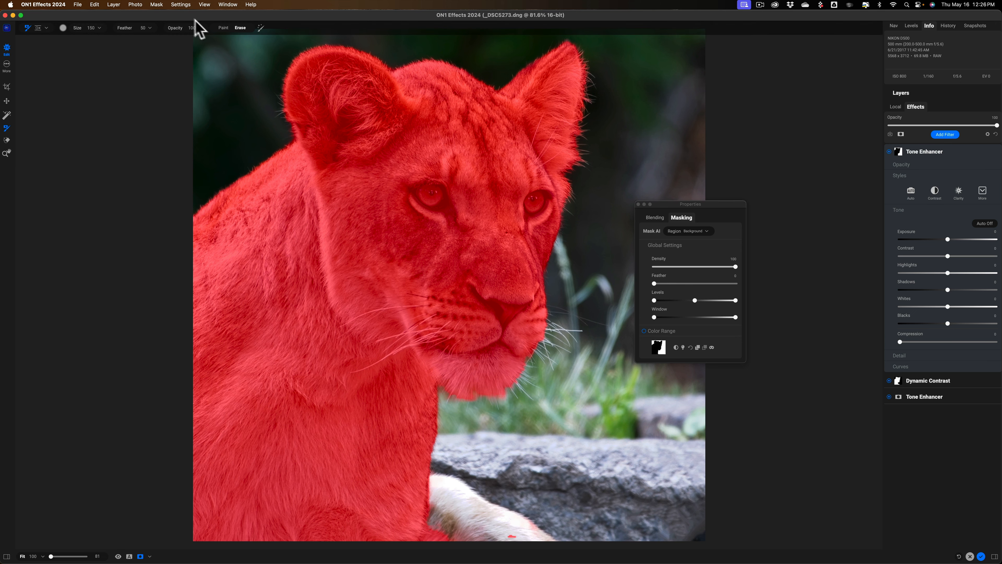
left_click(241, 27)
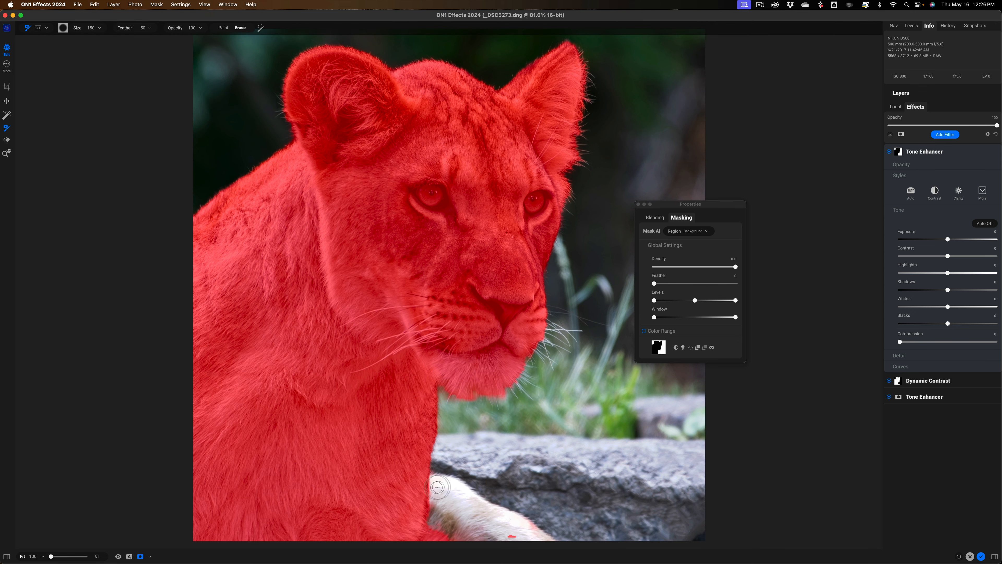
mouse_move(433, 486)
left_mouse_down()
mouse_move(430, 507)
mouse_move(453, 516)
mouse_move(431, 525)
mouse_move(527, 540)
left_mouse_up()
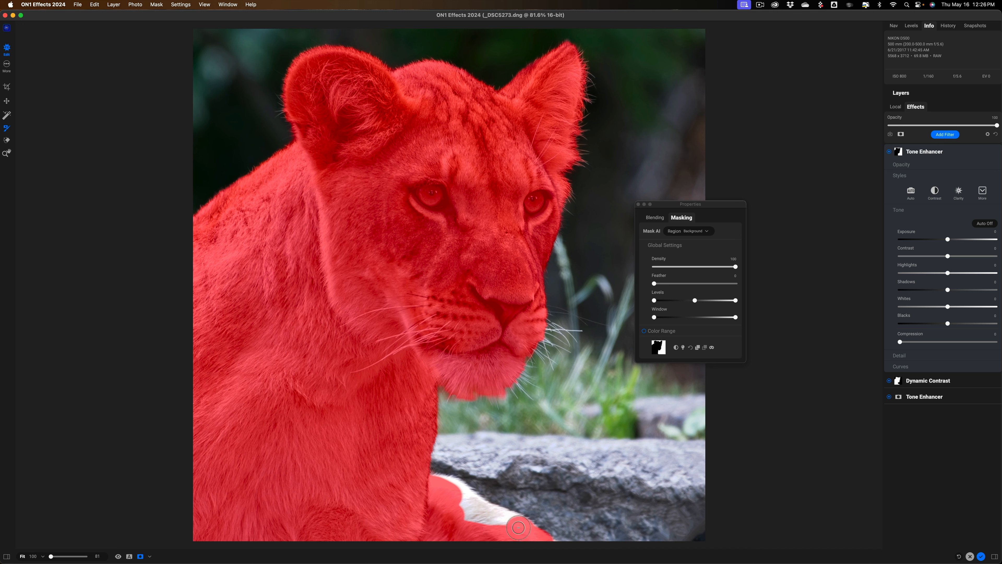
left_click_drag(503, 521, 474, 506)
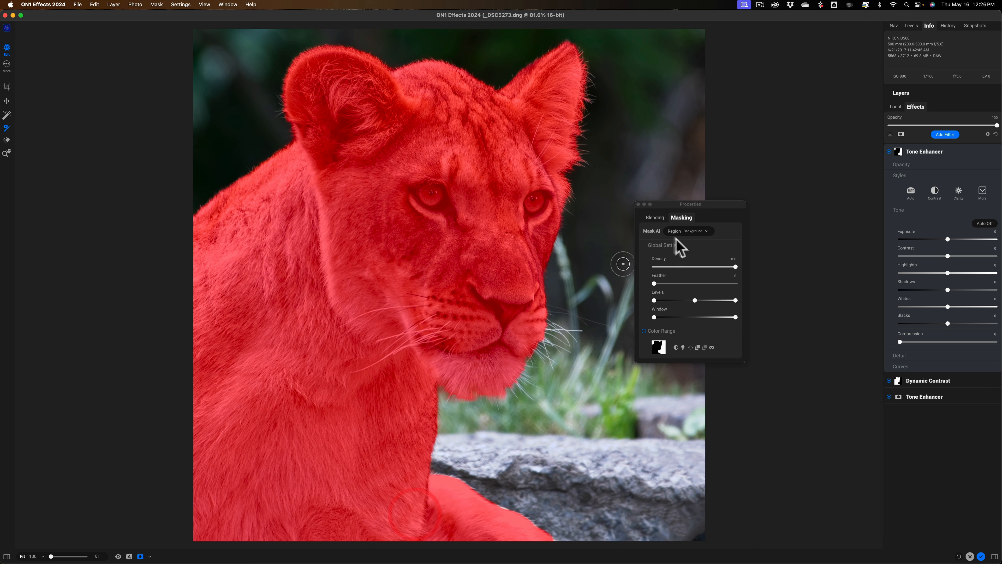
left_click(637, 205)
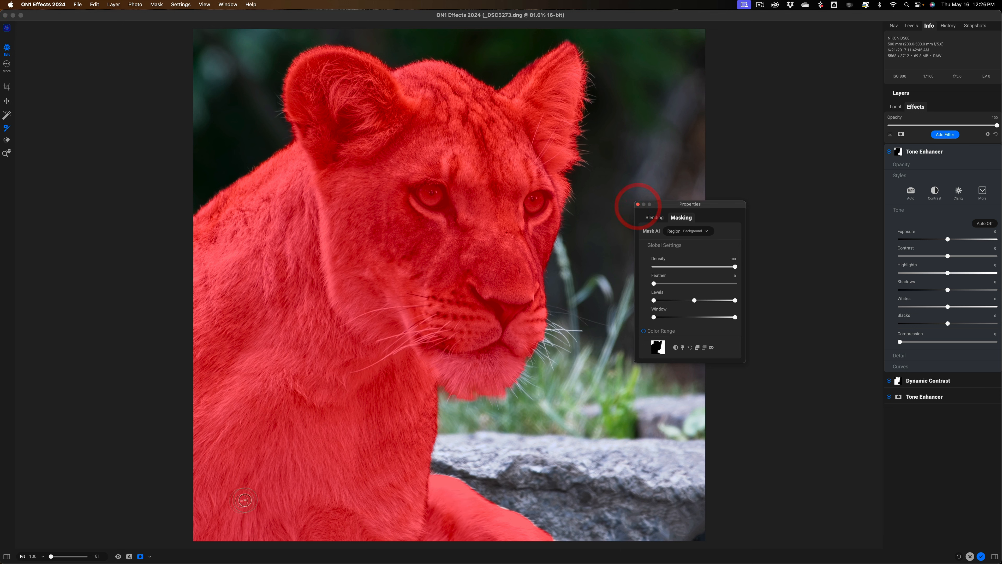
left_click(140, 556)
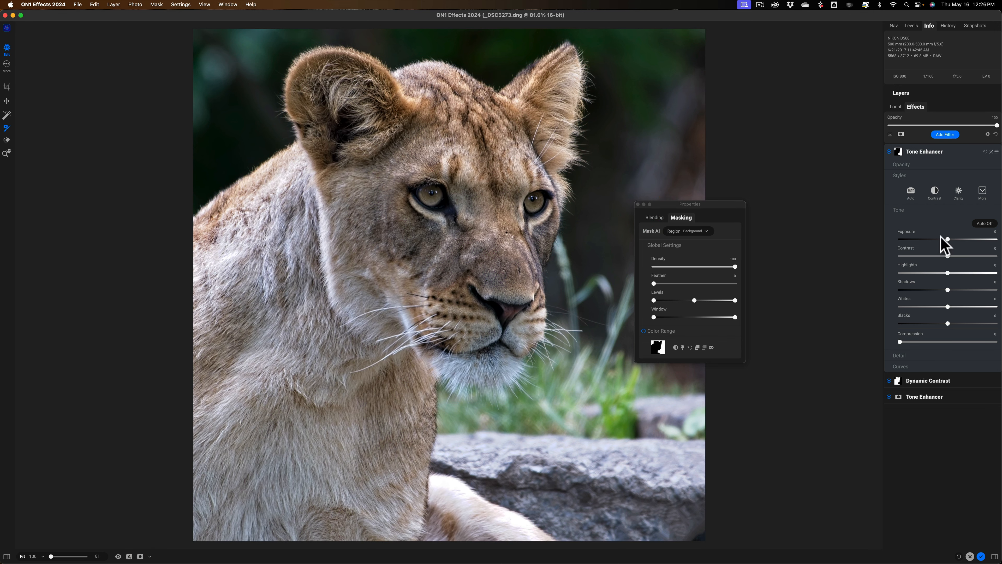
left_click(638, 204)
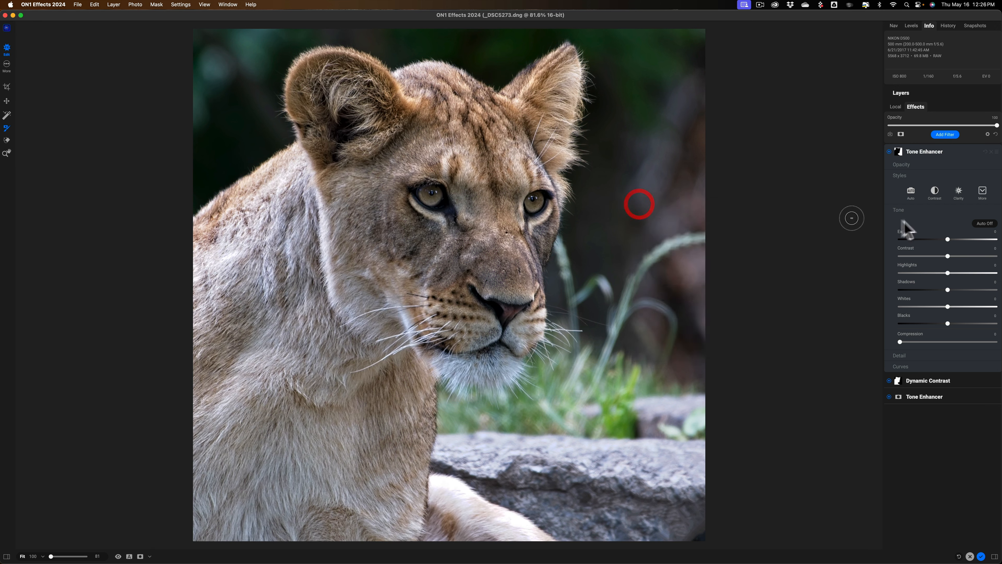
- Set the exposure of the background Tone Enhancer filter to -0.5
left_click_drag(947, 239, 937, 239)
mouse_move(873, 217)
left_mouse_down()
mouse_move(863, 218)
mouse_move(882, 221)
left_mouse_up()
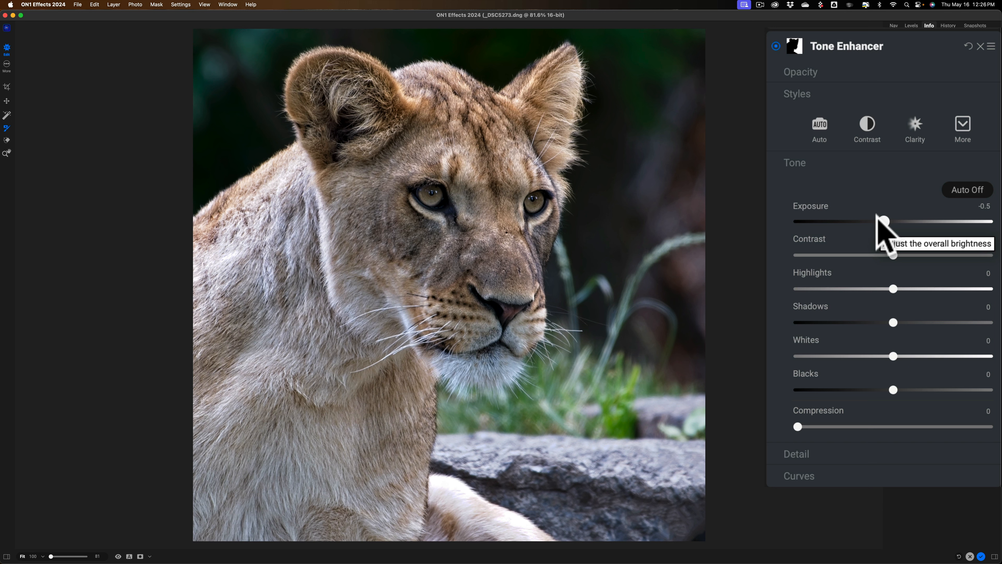
- Copy the corrected background mask from the Tone Enhancer's mask settings and close them
left_click(795, 46)
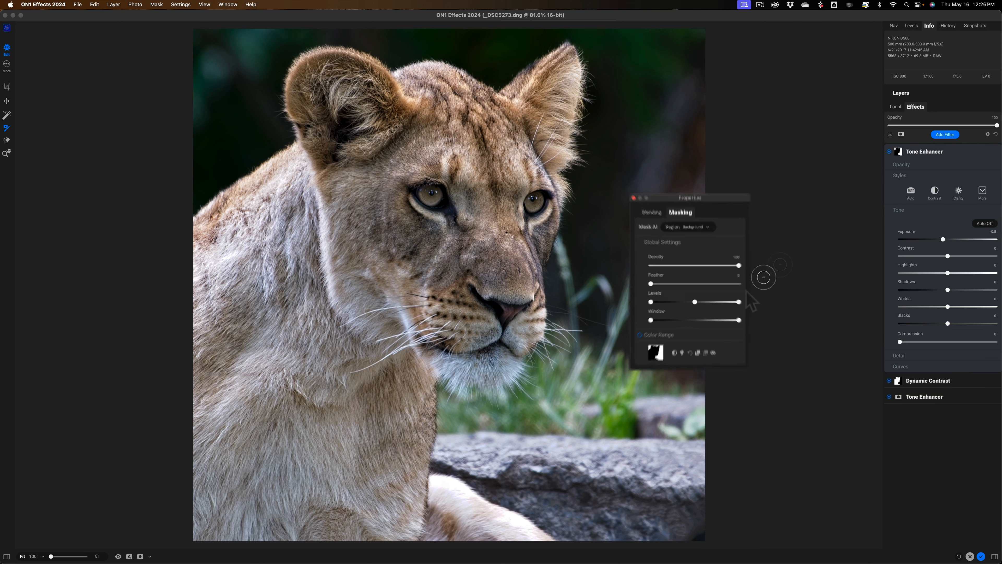
left_click(705, 413)
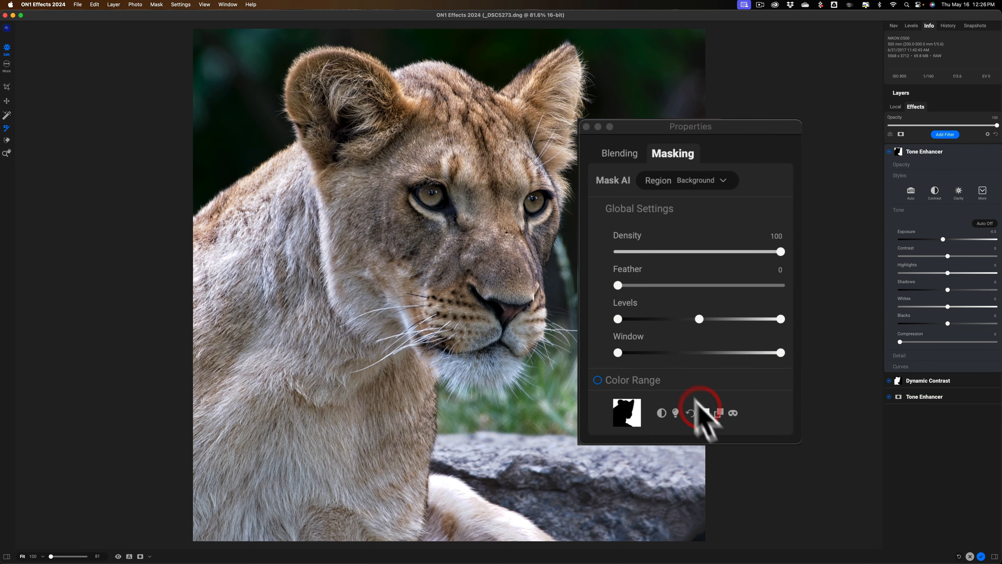
left_click(585, 126)
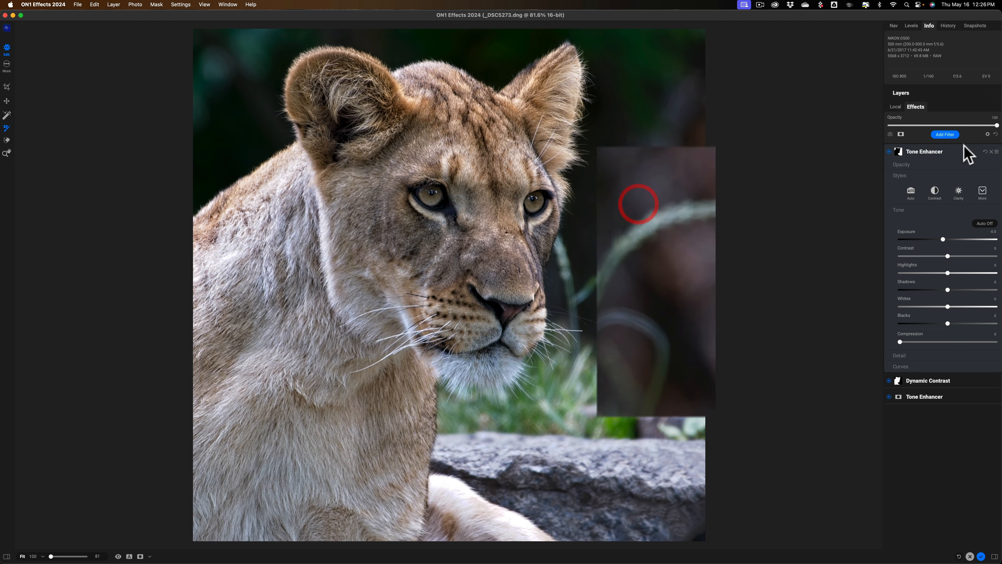
- Add a Color Enhancer filter and paste the copied background mask onto it
left_click(945, 134)
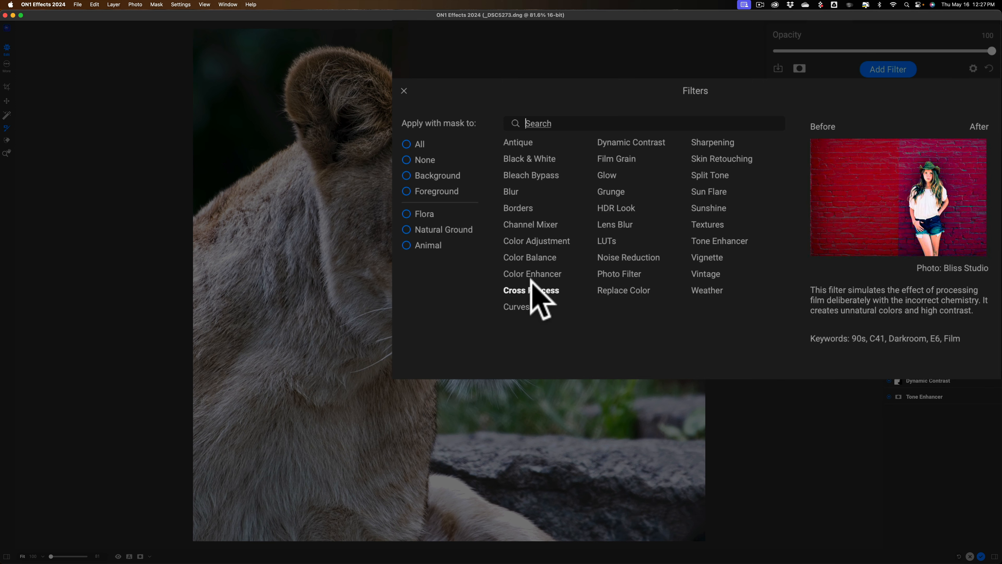
left_click(530, 273)
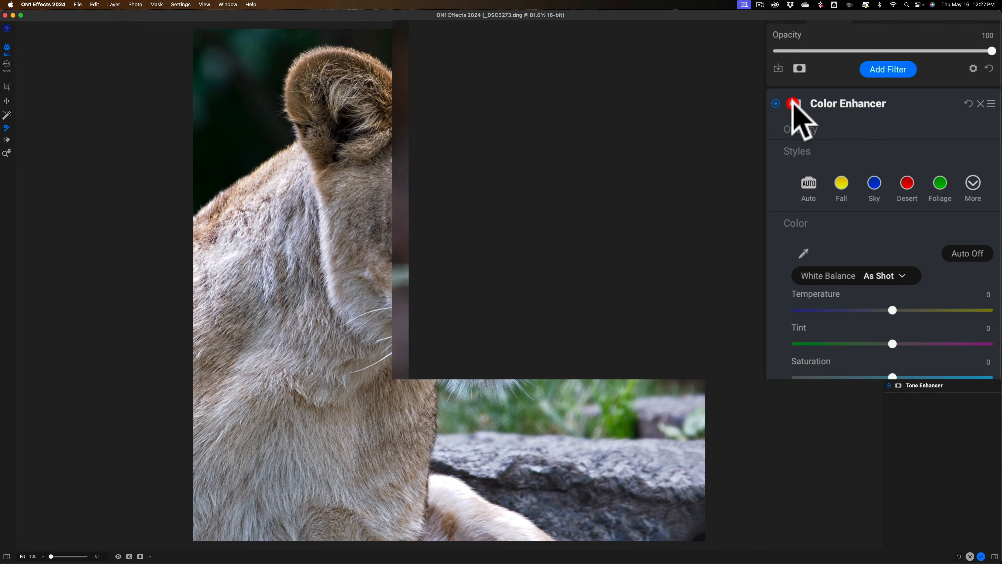
left_click(898, 152)
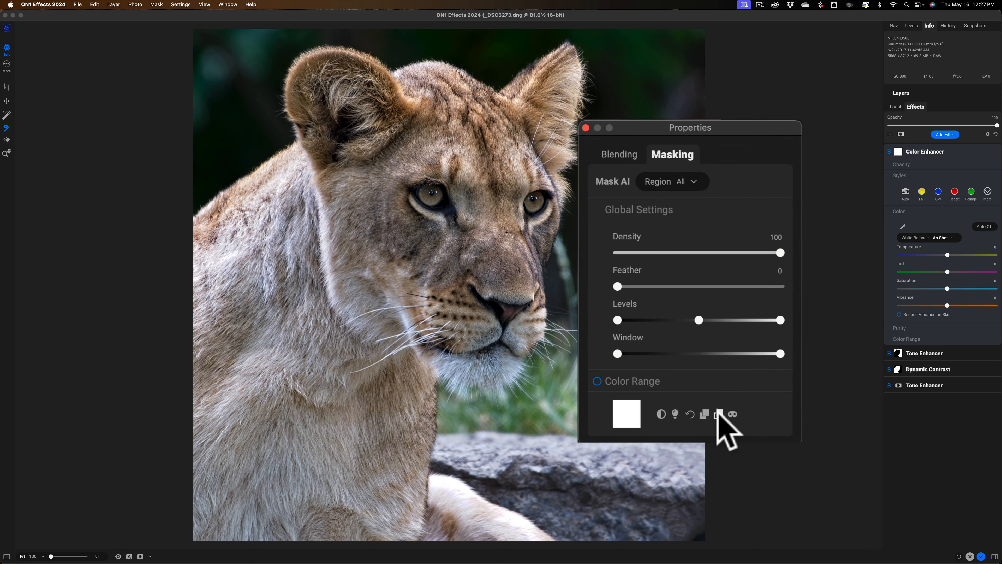
left_click(718, 413)
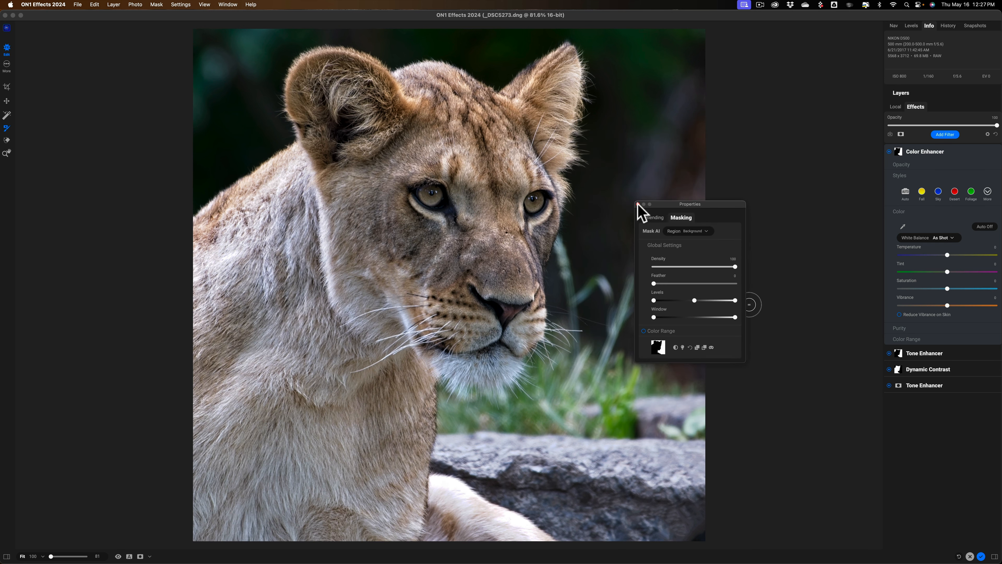
left_click(638, 205)
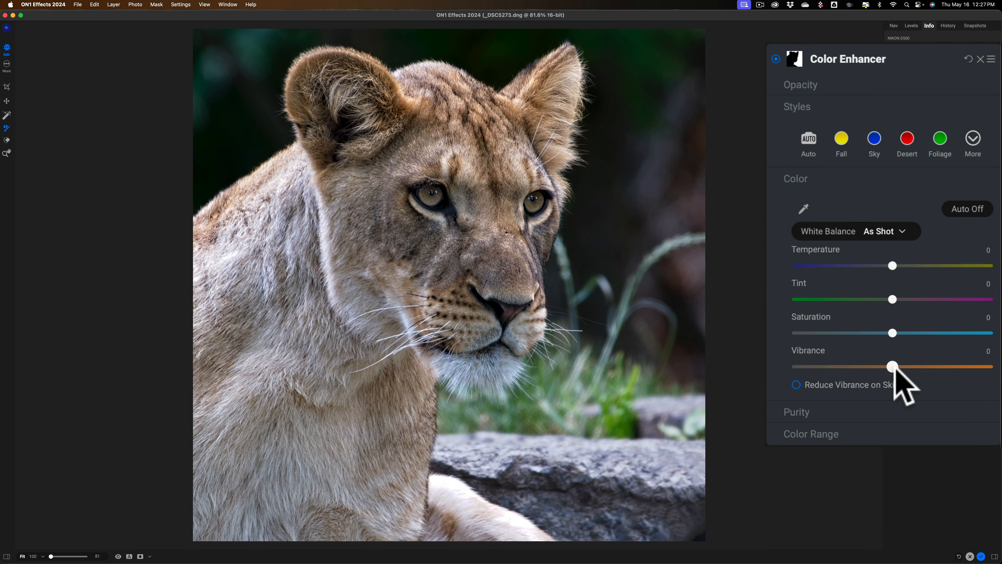
- Slightly lower the background's saturation in the Color Enhancer filter
left_click_drag(892, 333, 879, 333)
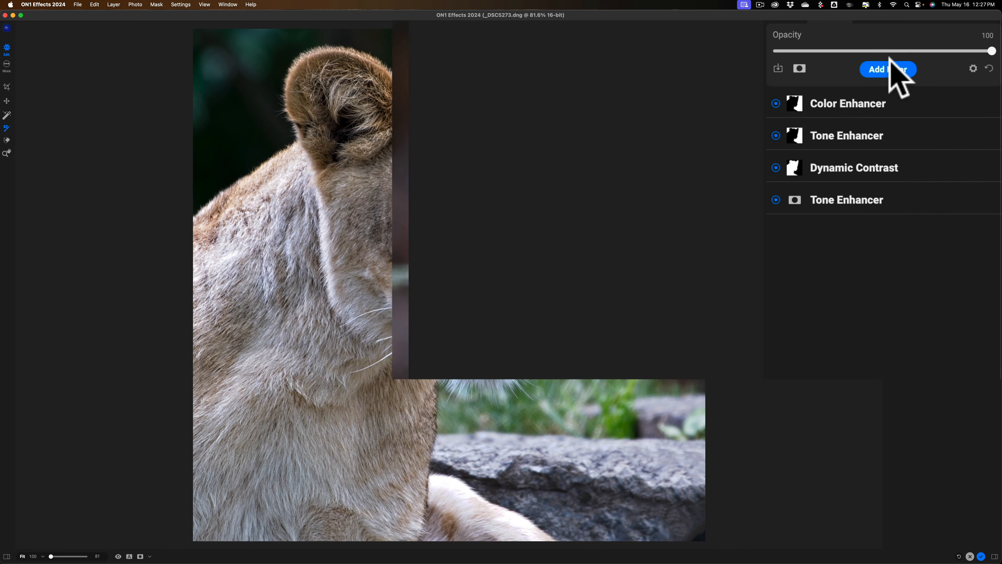
- Add a Vignette filter with the Big Softy style, set its brightness to -83, and collapse its settings
left_click(883, 69)
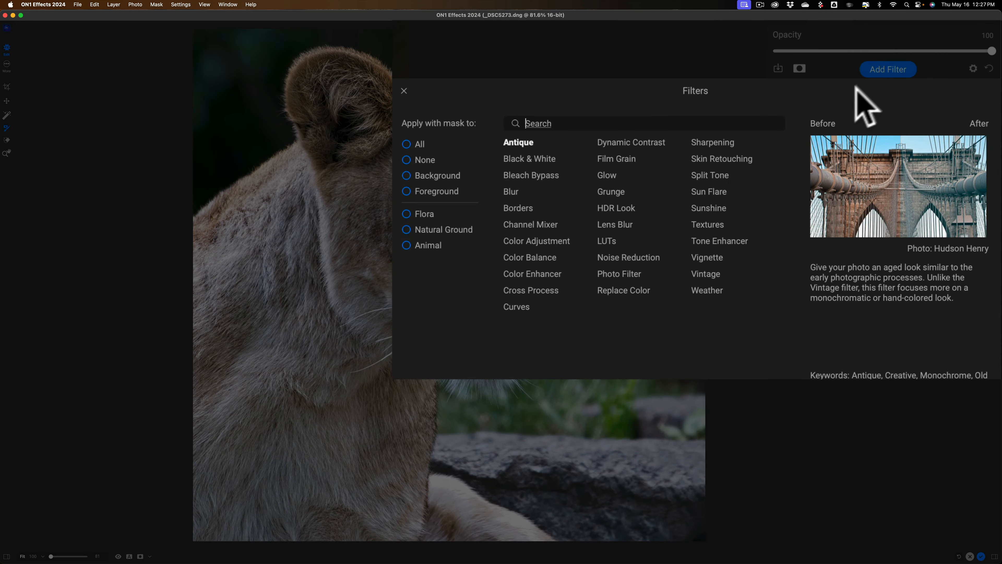
left_click(710, 258)
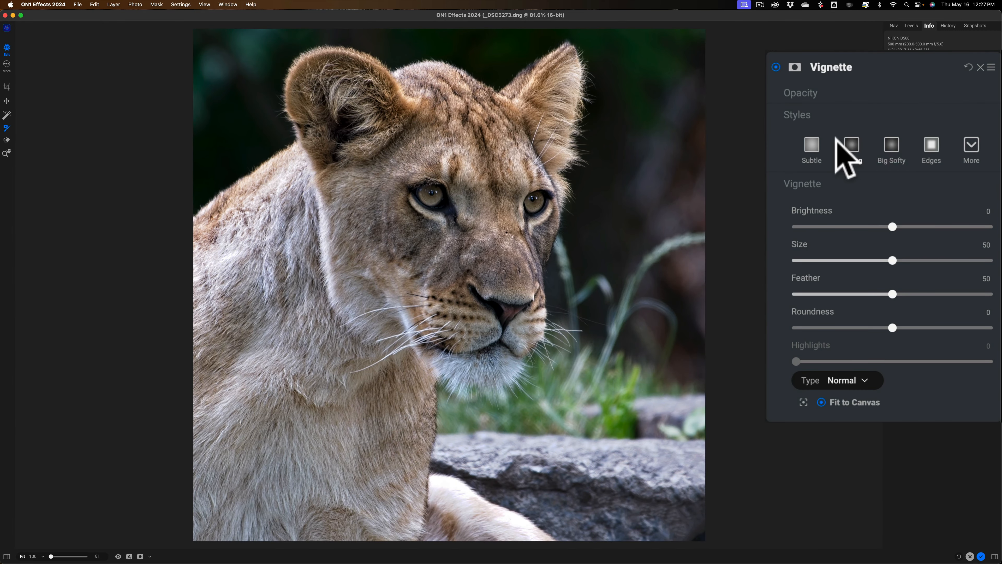
left_click(851, 144)
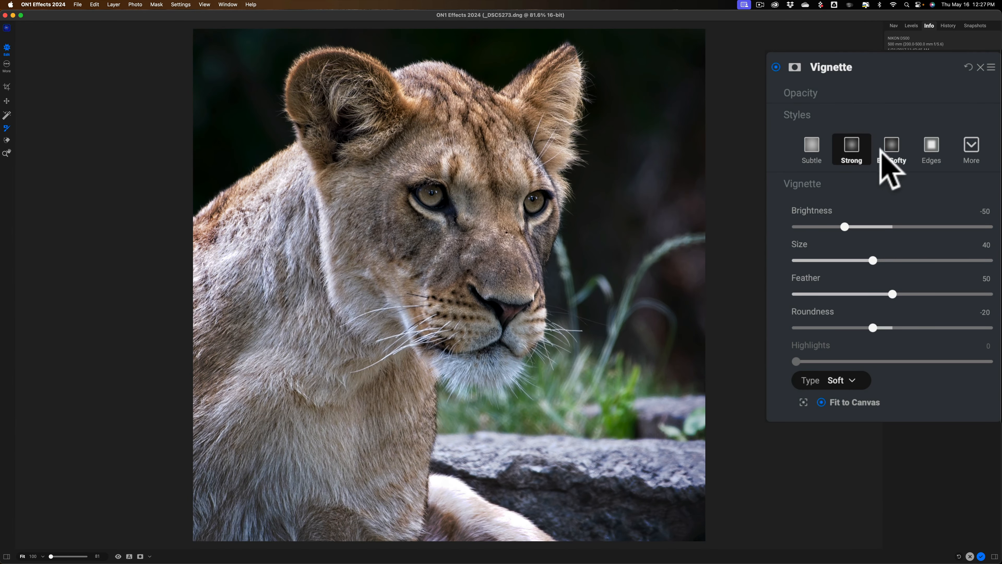
left_click(893, 145)
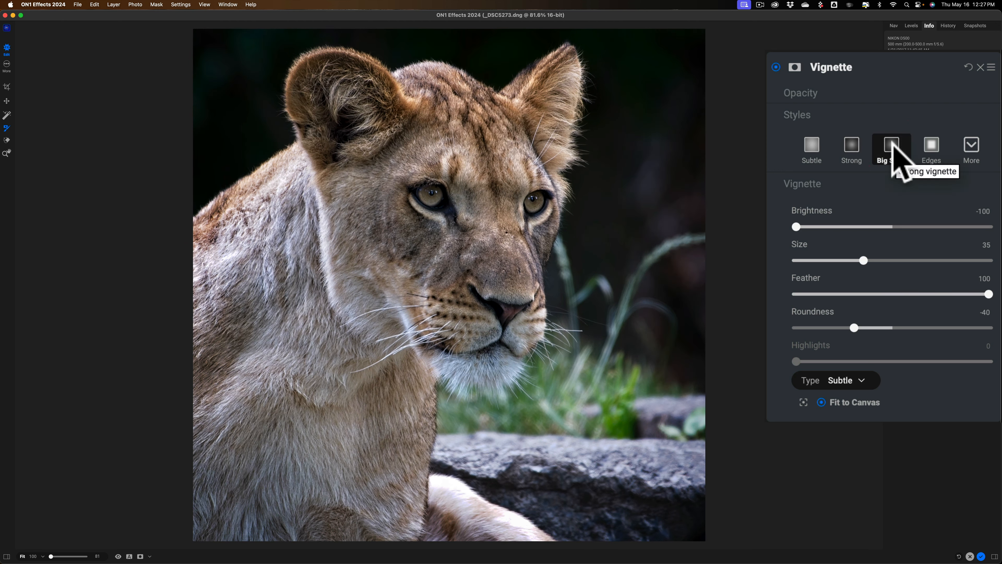
left_click_drag(799, 227, 814, 228)
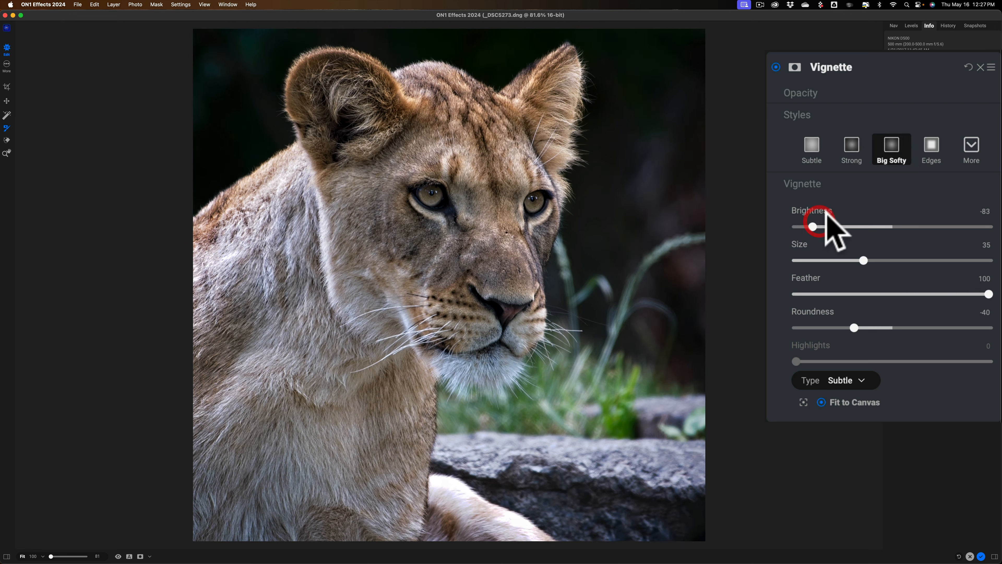
left_click(943, 151)
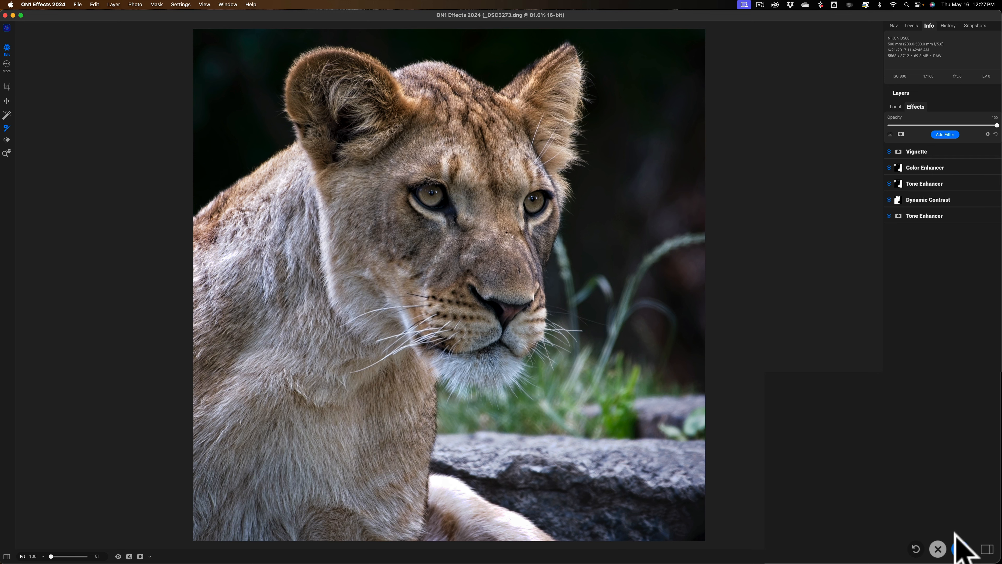
- Finish the edit and save the lioness photo to the Desktop as Lion.dng in DNG format
left_click(979, 553)
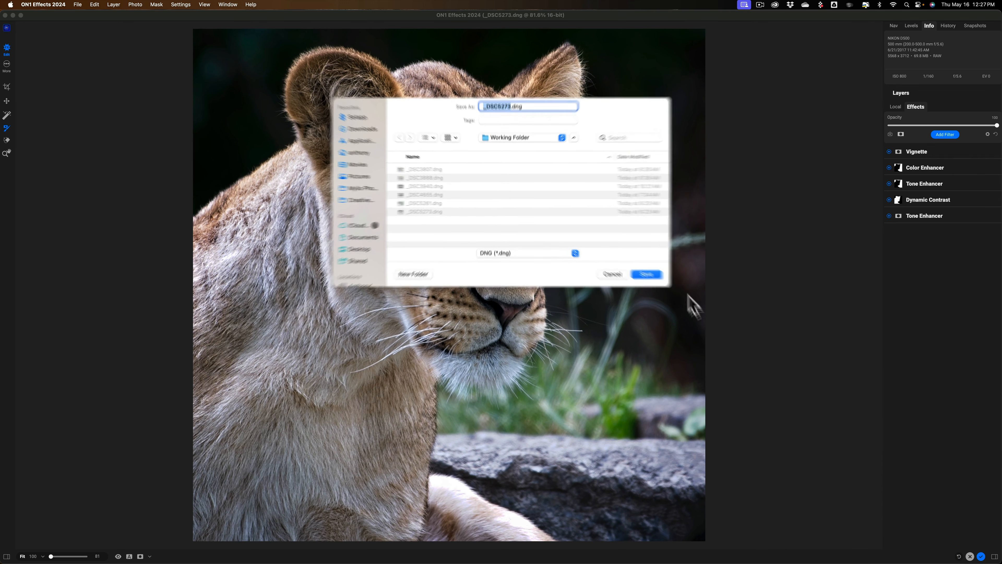
left_click(569, 248)
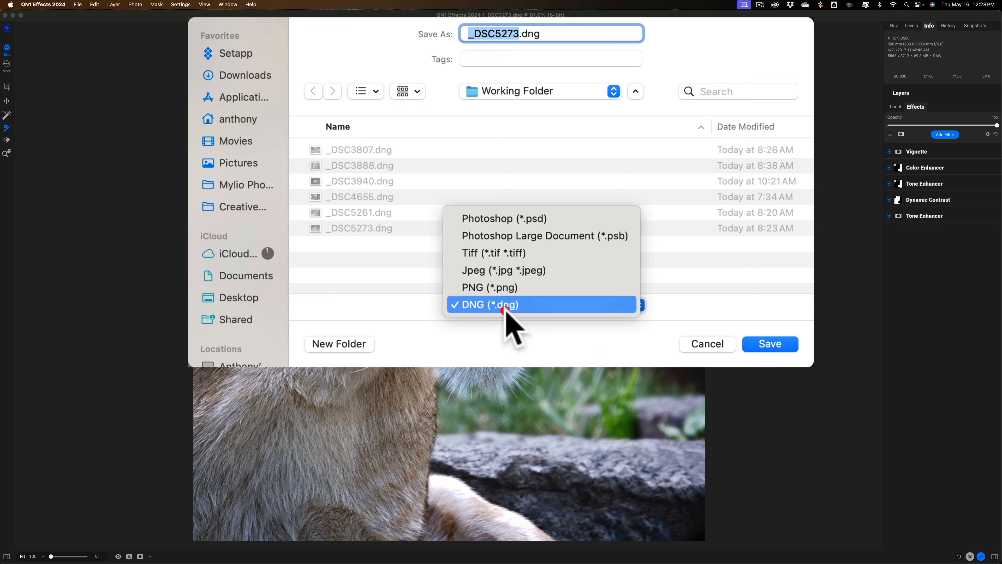
left_click(510, 166)
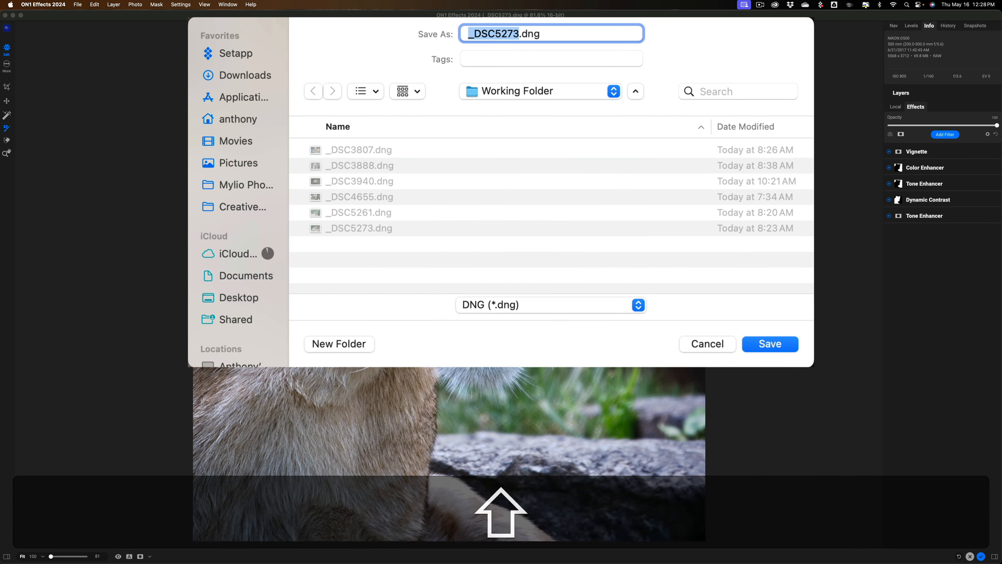
type("Lion")
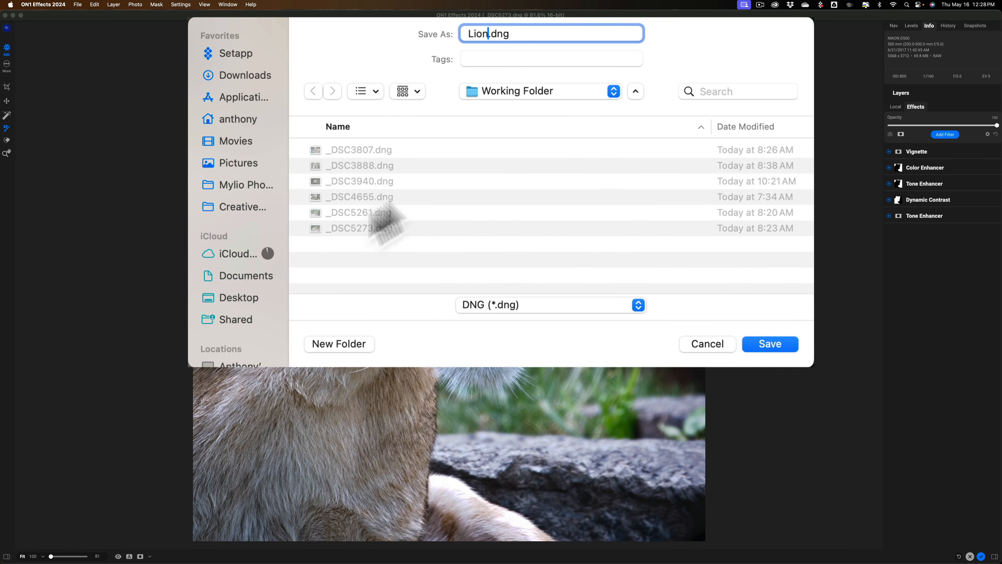
left_click(237, 298)
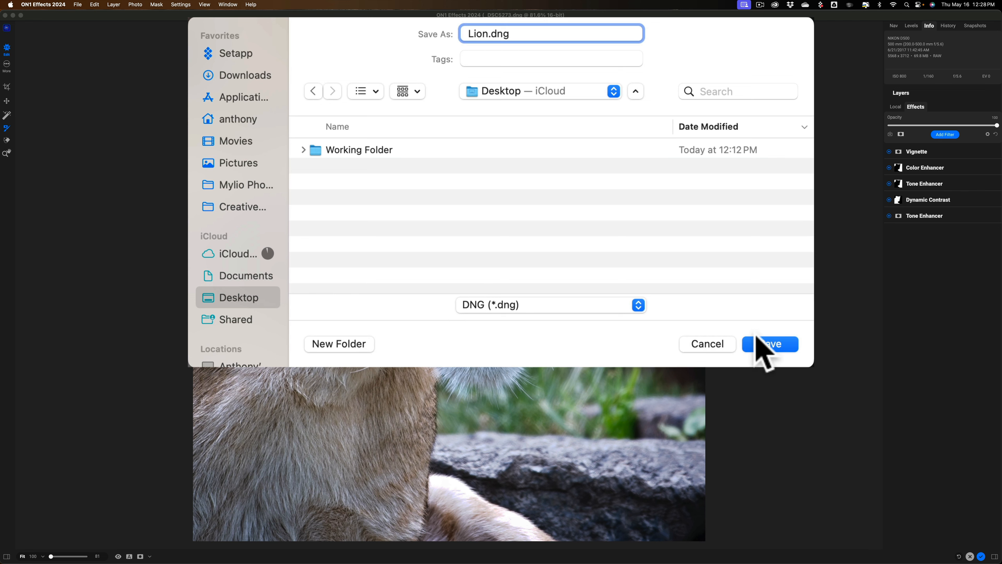
left_click(776, 339)
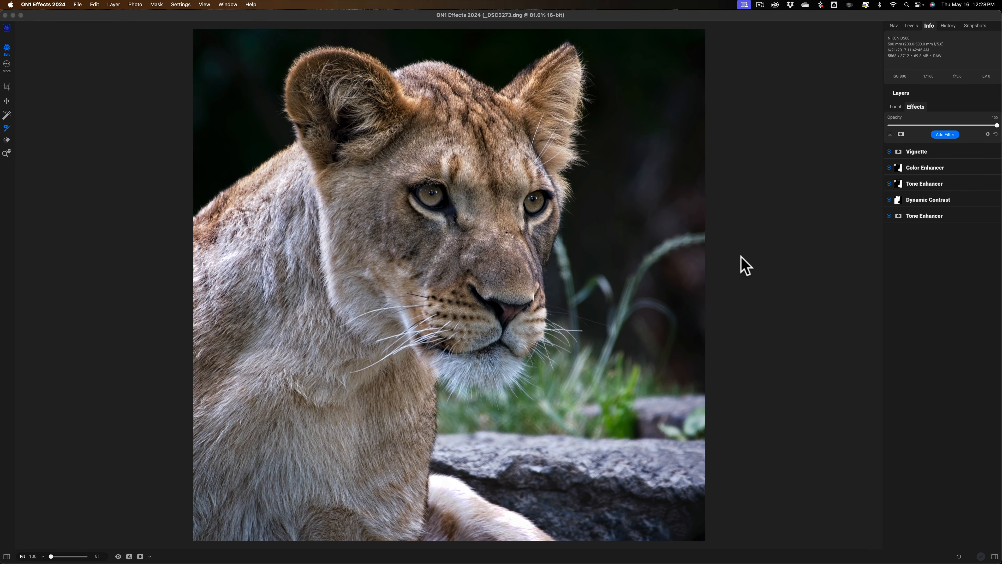
- Reopen _DSC5273.dng from the recent photos to check its editable filters, and cancel editing to return to the start screen
key("super+w")
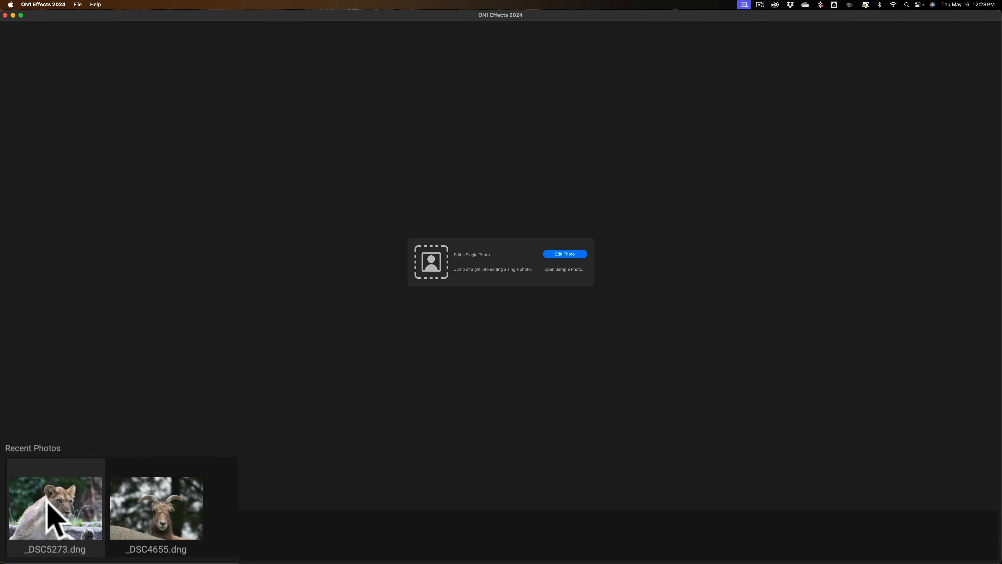
left_click(25, 531)
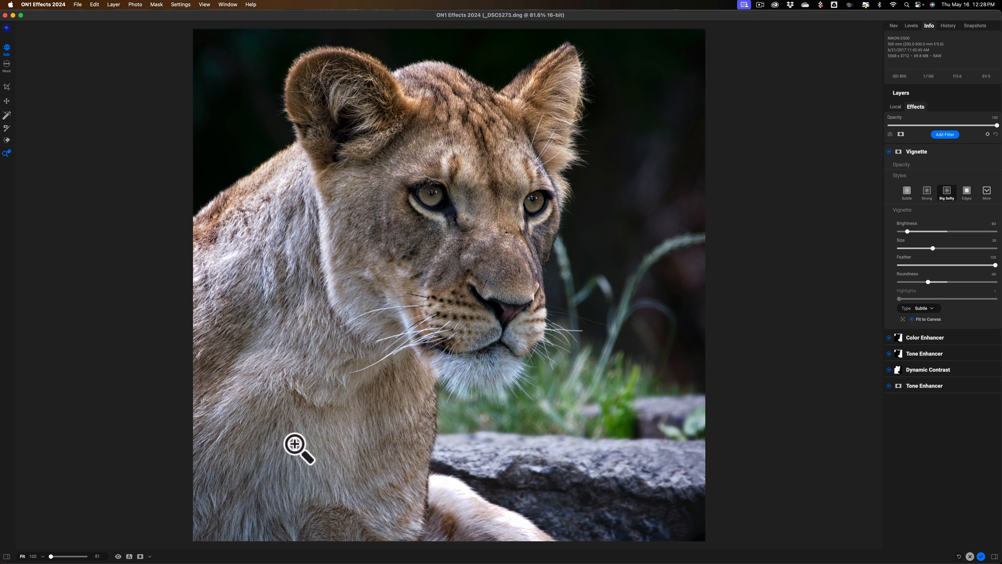
left_click(969, 557)
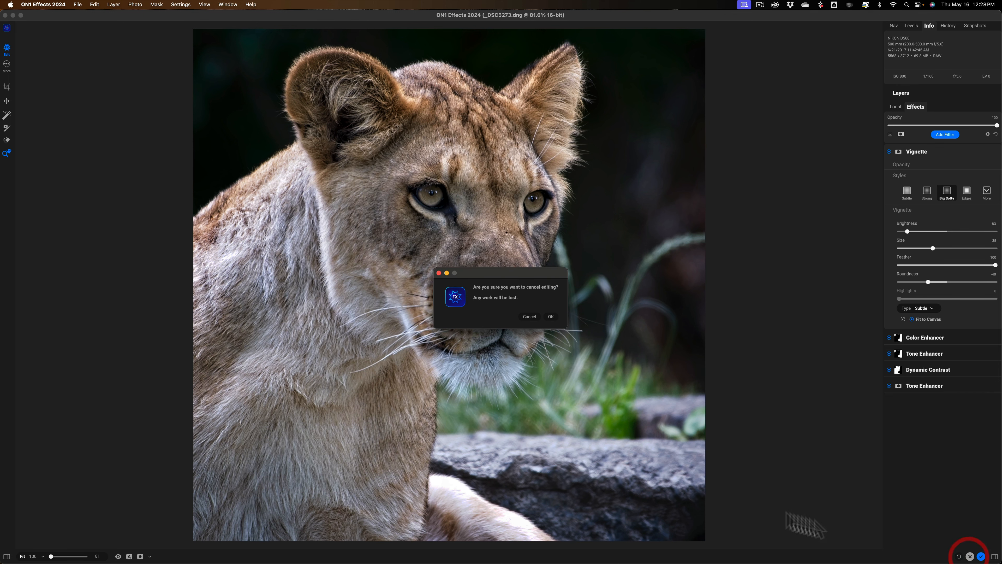
left_click(551, 318)
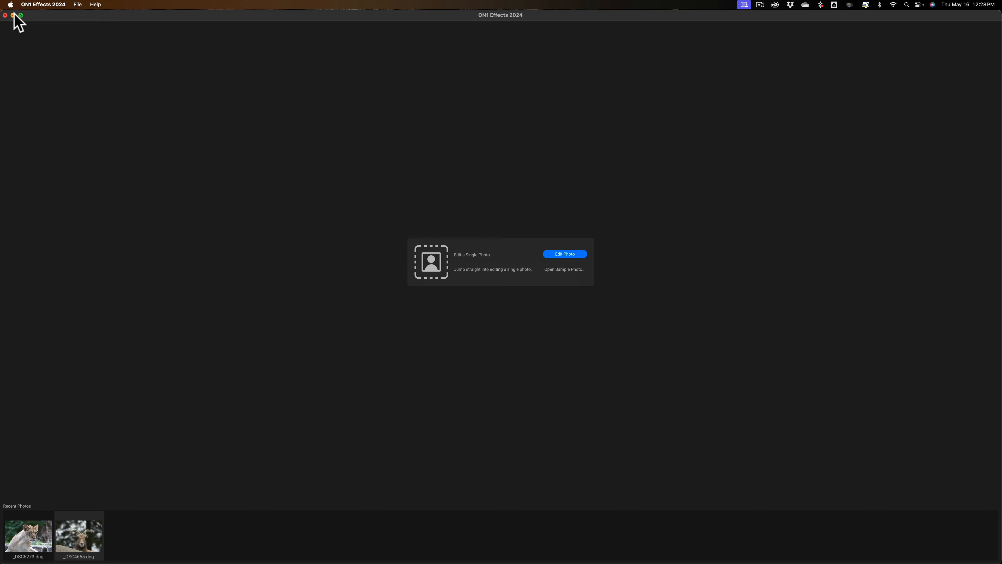
- Minimize ON1 Effects and open Lion.dng from the desktop in Photoshop's Camera Raw to view the saved result
left_click(13, 15)
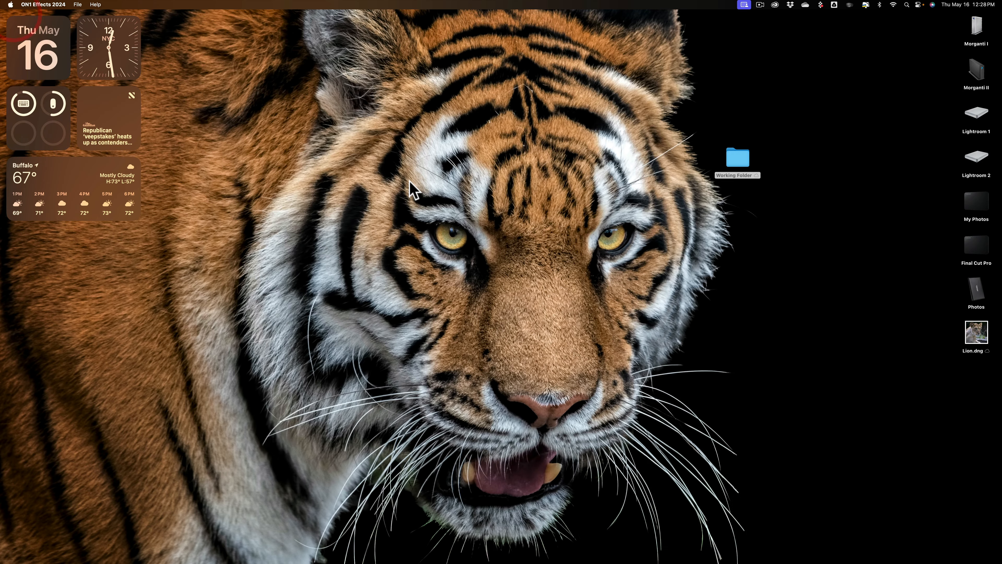
left_click(978, 337)
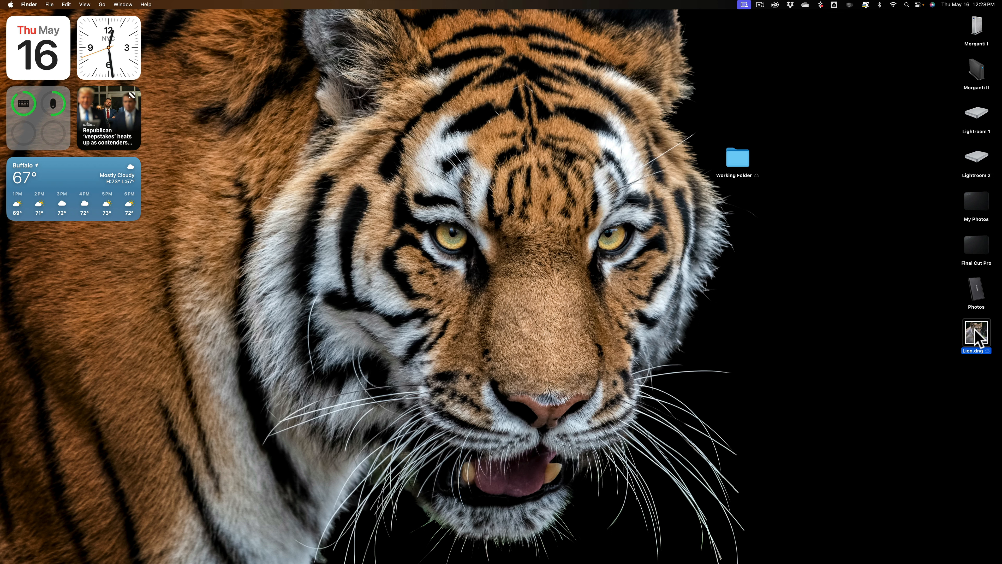
double_click(977, 337)
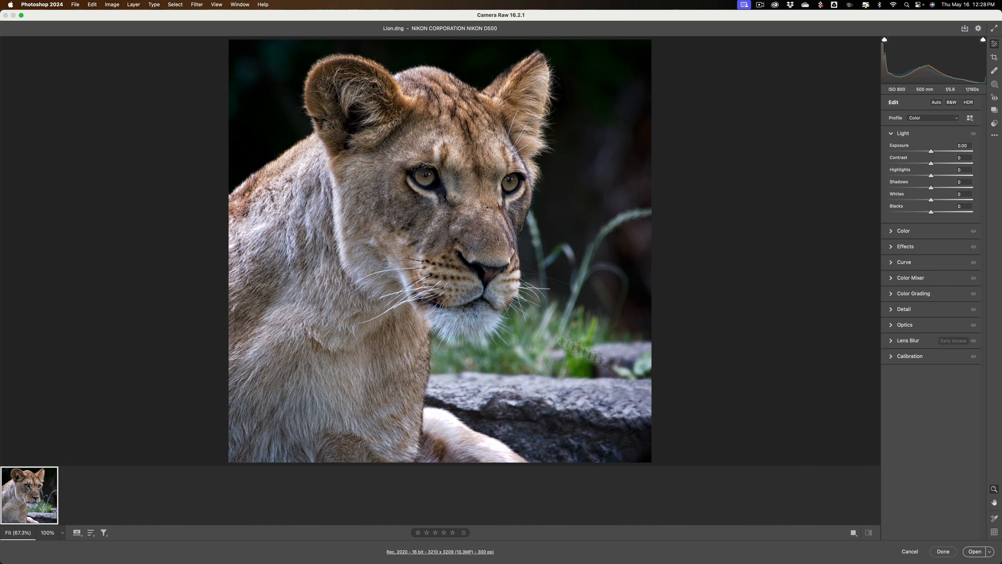
- Cancel Camera Raw without opening Lion.dng and quit Photoshop
left_click(909, 551)
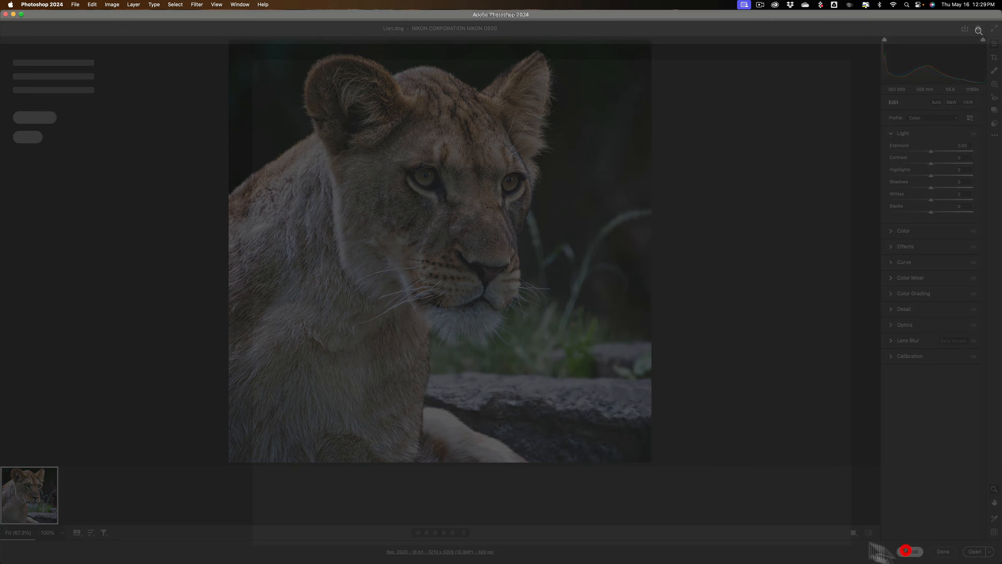
left_click(32, 5)
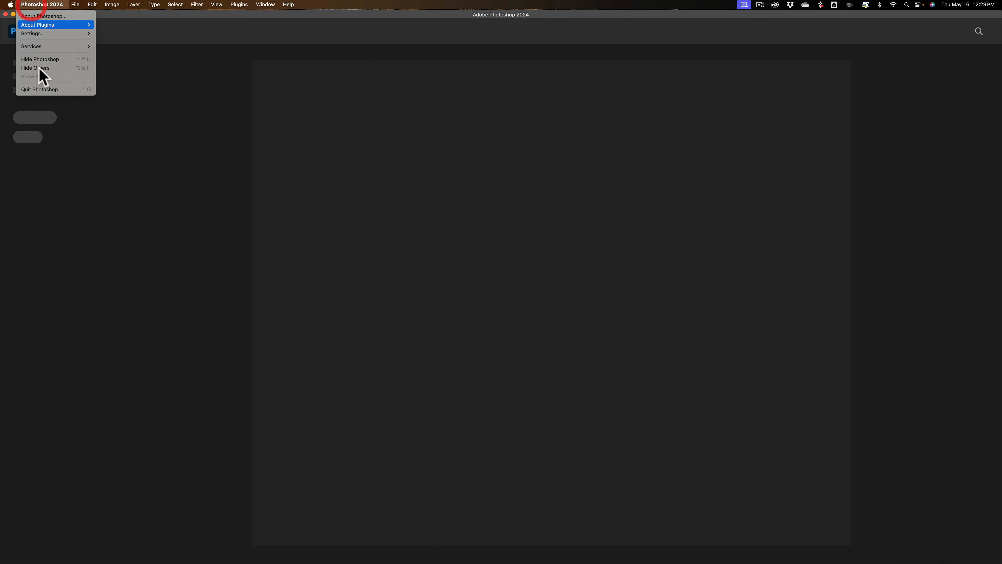
left_click(41, 88)
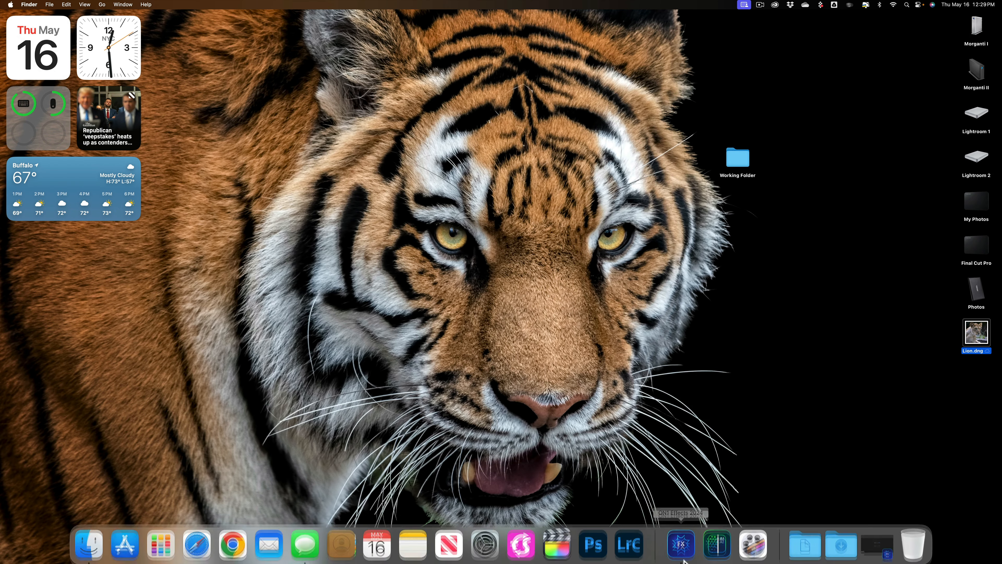
- Switch back to ON1 Effects 2024, preview _DSC3940.dng in the Working Folder, and open it for editing
left_click(682, 542)
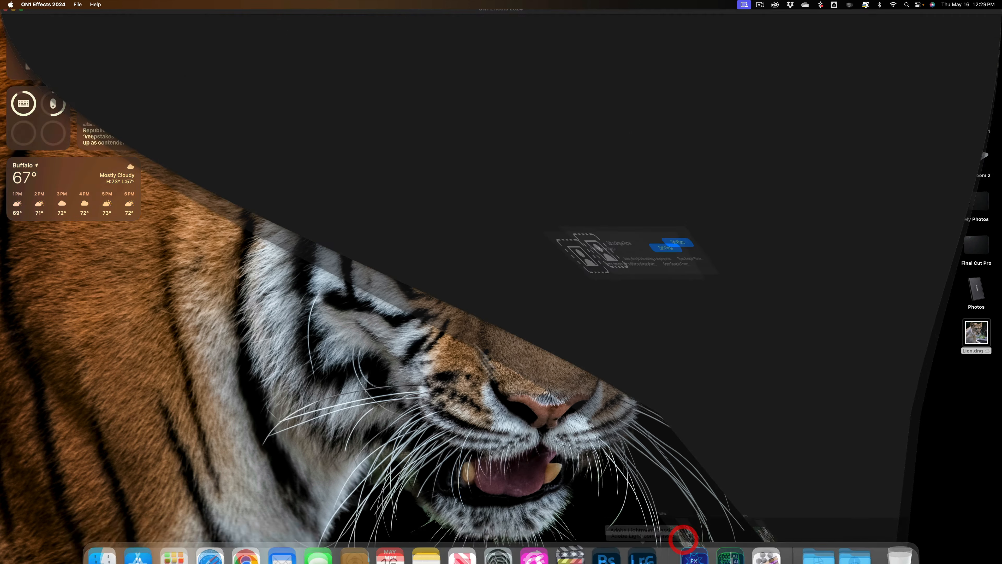
left_click(556, 253)
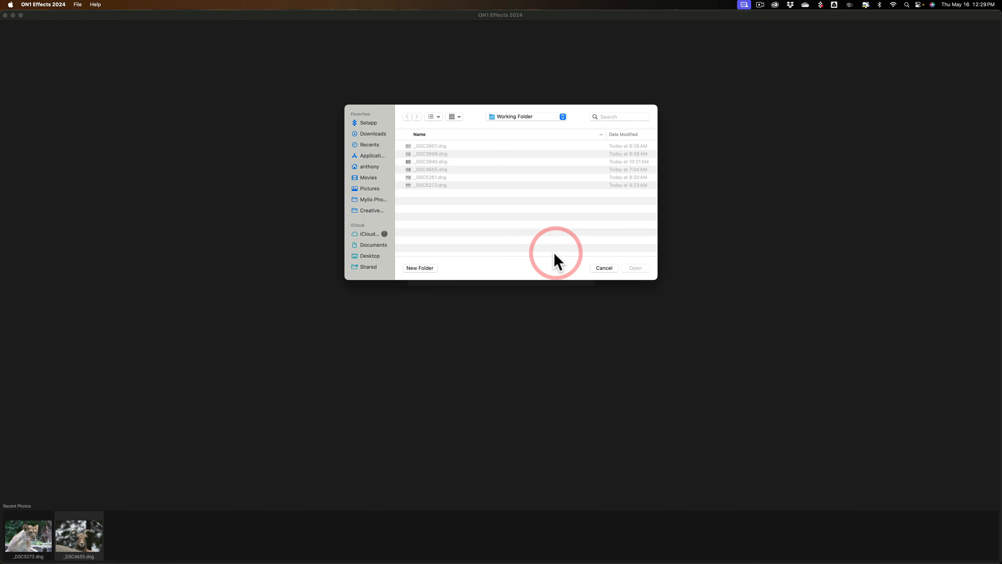
left_click(423, 162)
key("space")
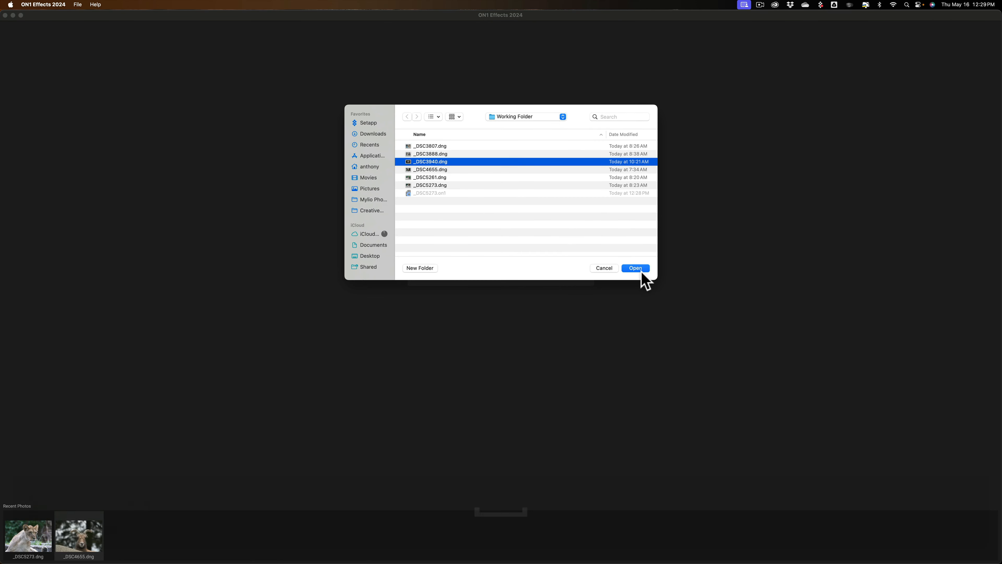
left_click(639, 270)
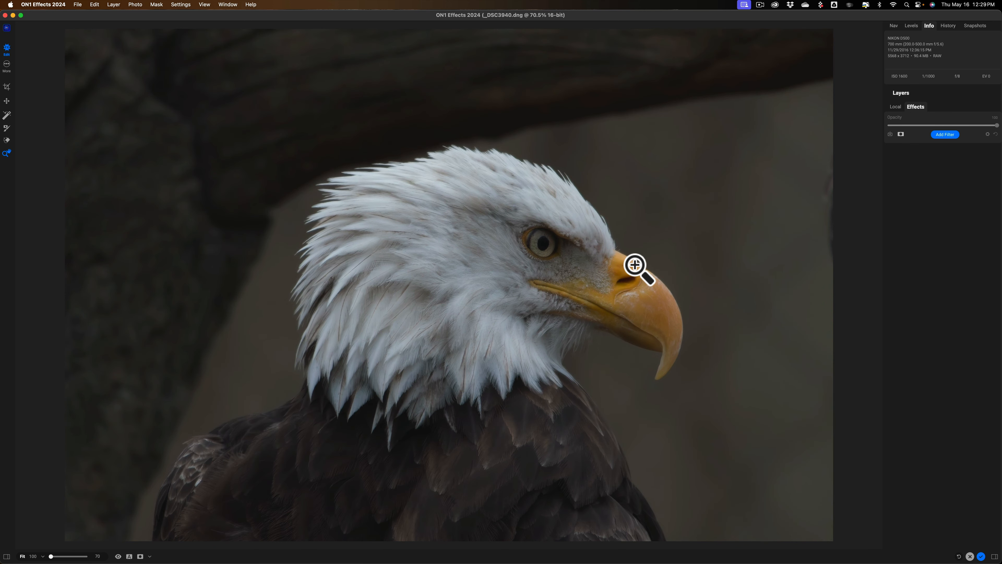
- Crop the eagle photo at Original Ratio, tightening the frame around the bird and shifting it to leave more space ahead of the beak
left_click(7, 87)
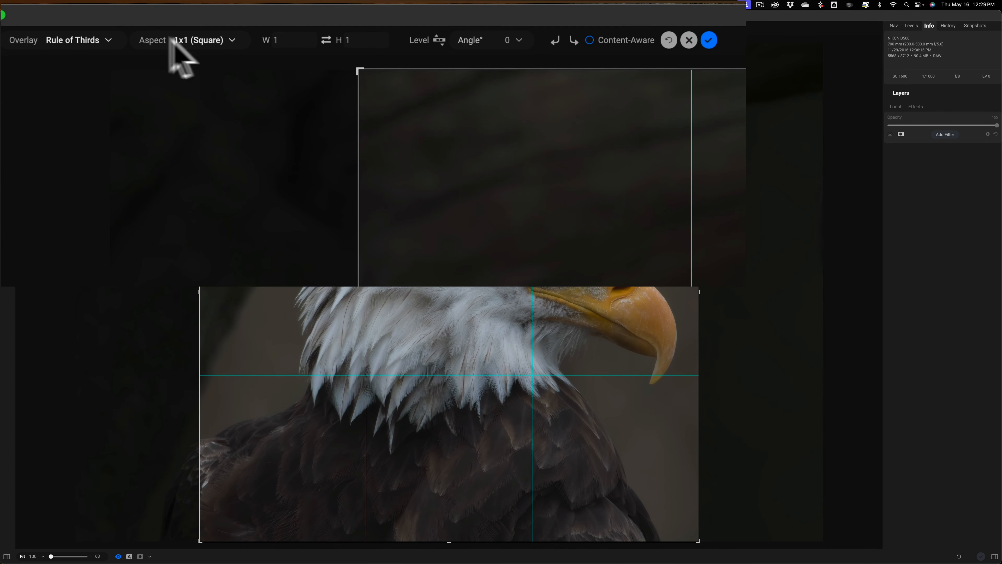
left_click(178, 40)
left_click(201, 69)
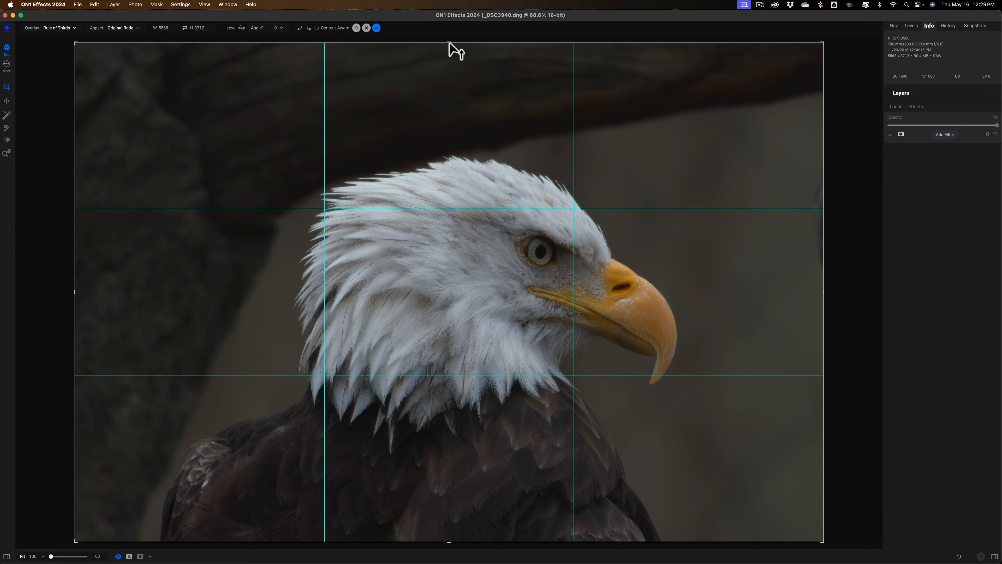
left_click_drag(449, 43, 444, 78)
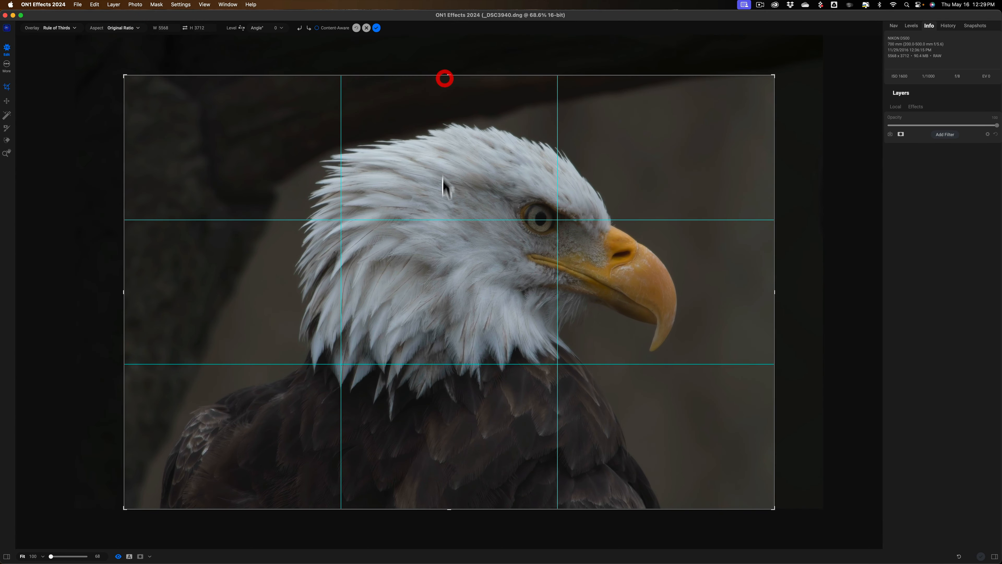
left_click_drag(457, 217, 376, 217)
left_click(353, 207)
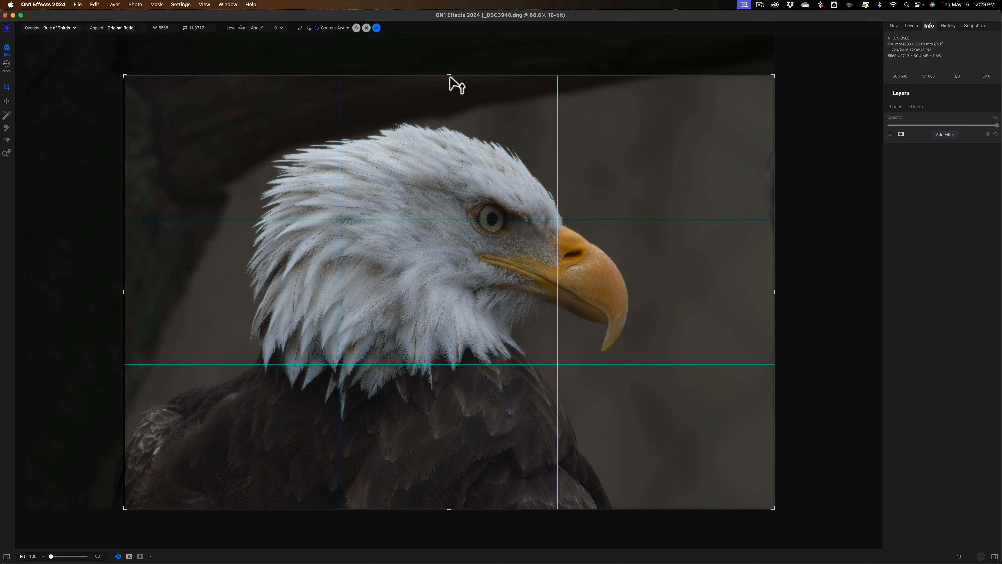
left_click_drag(445, 82, 433, 141)
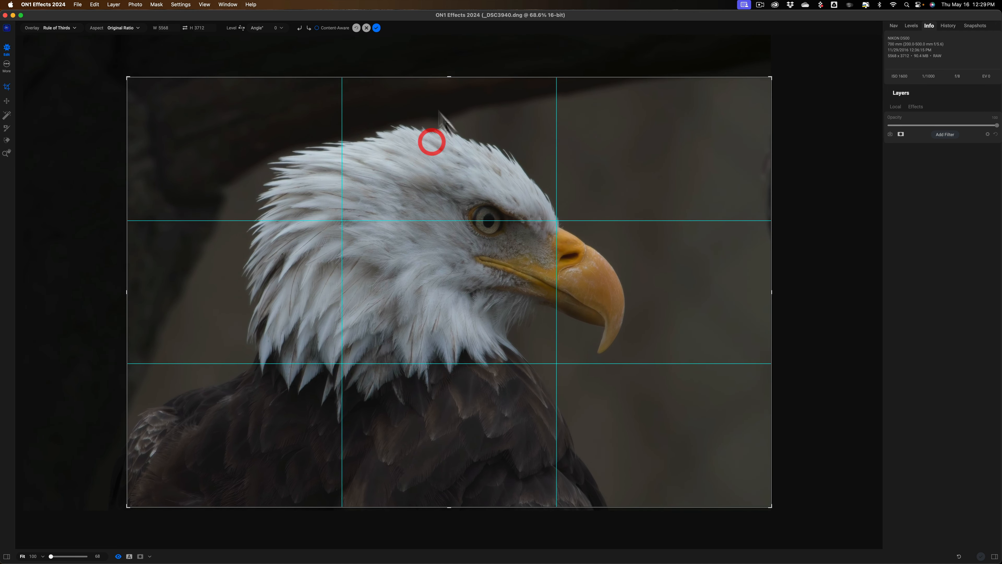
left_click(377, 28)
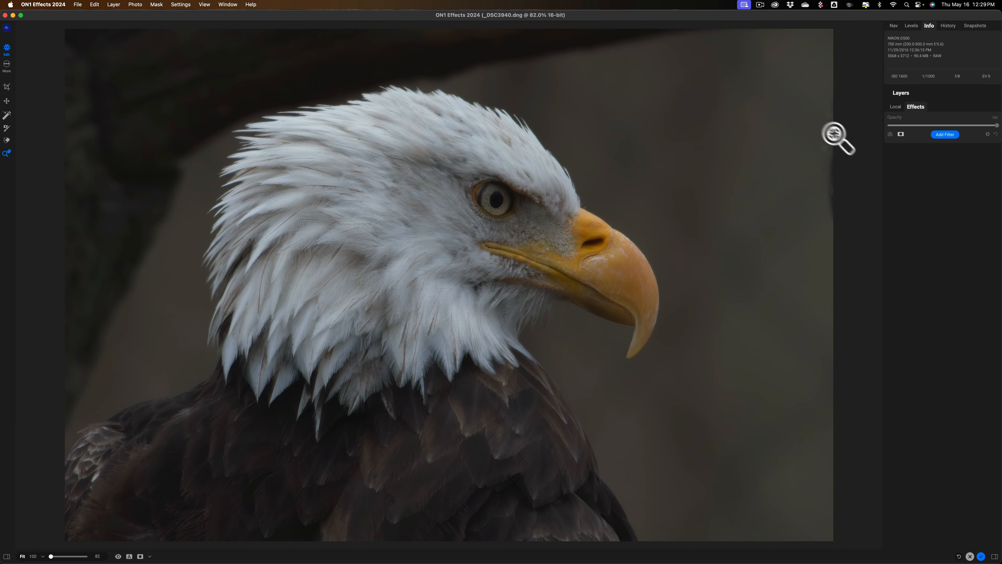
- Erase the dark patch in the background along the edge of the photo beyond the eagle's beak
left_click(6, 142)
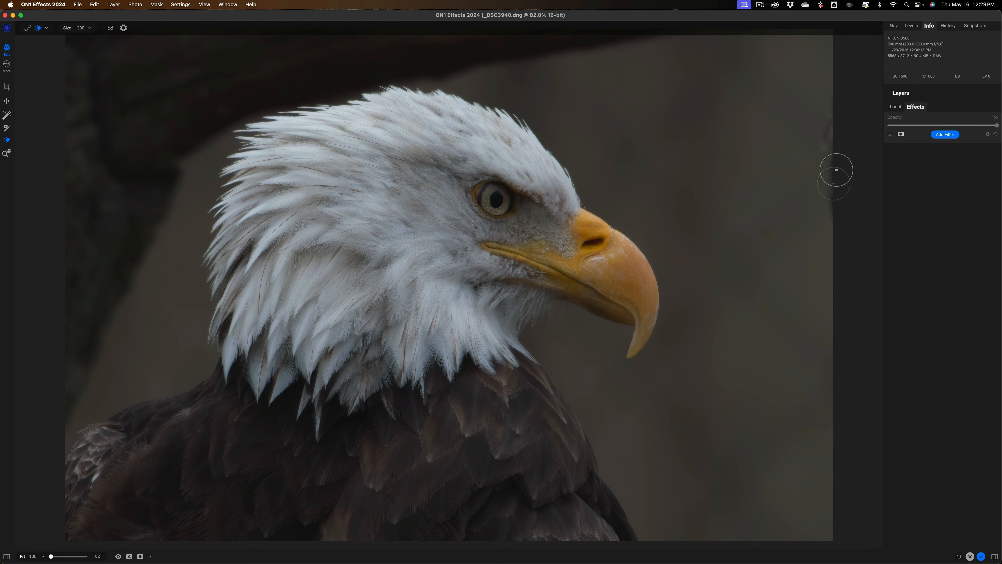
left_click_drag(833, 94, 832, 233)
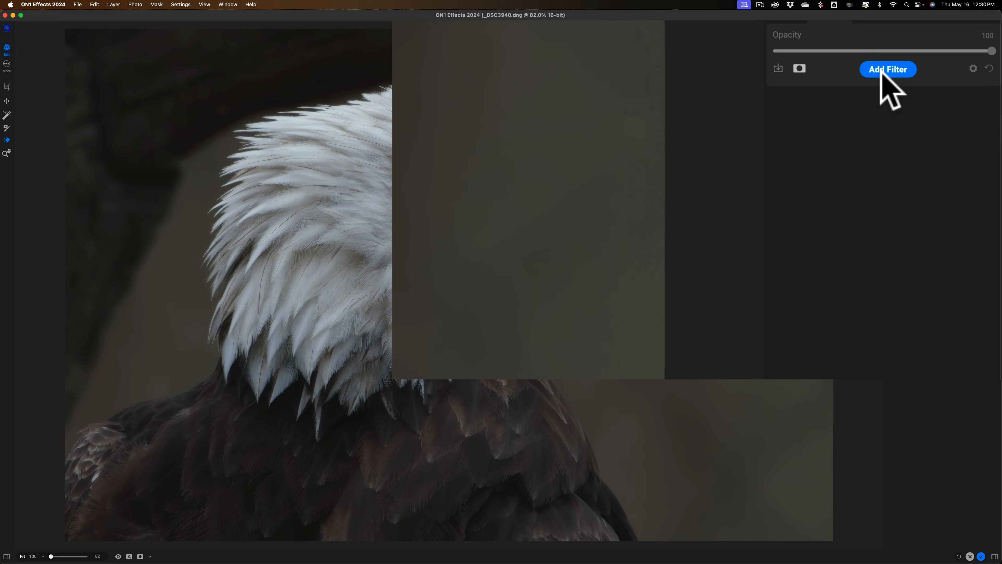
- Add a Tone Enhancer filter to the eagle photo, raise Exposure slightly, reduce Highlights, and set Shadows to 10
left_click(882, 73)
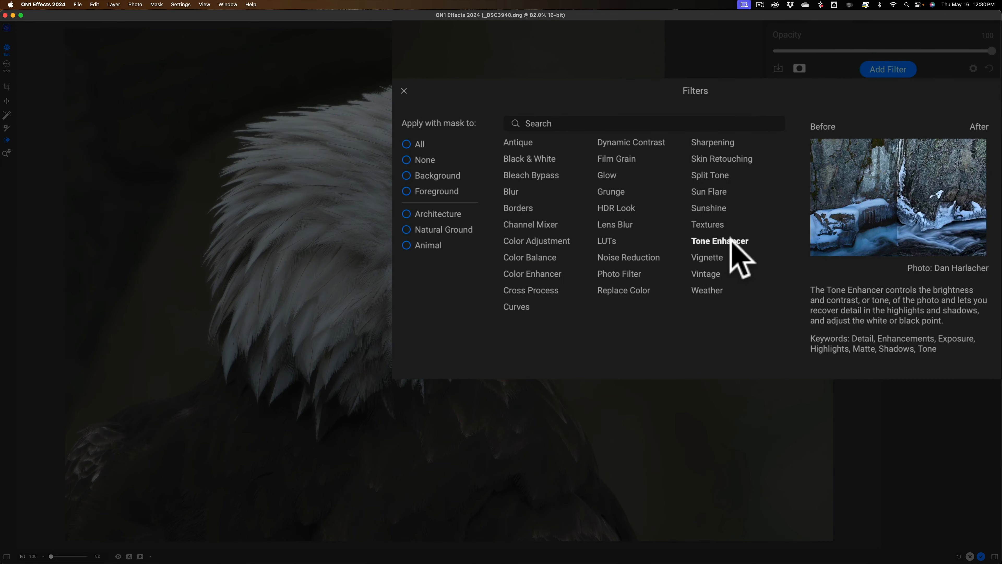
left_click(741, 242)
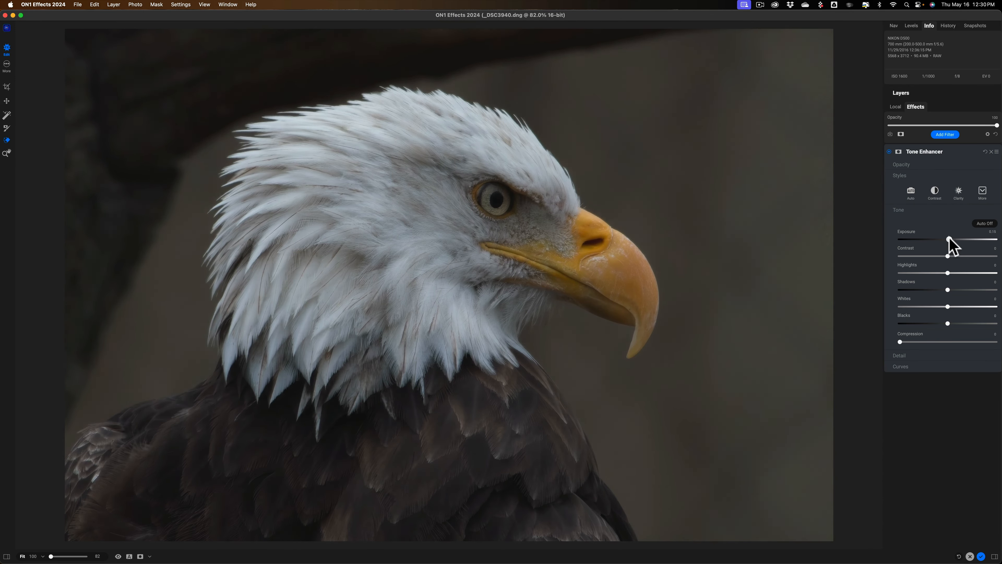
left_click_drag(949, 239, 952, 238)
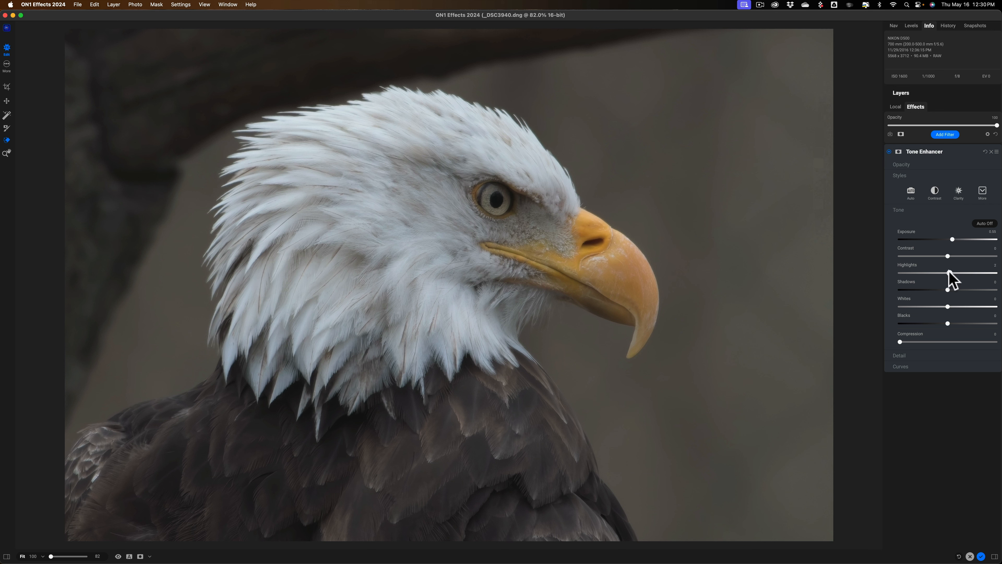
left_click_drag(949, 272, 935, 272)
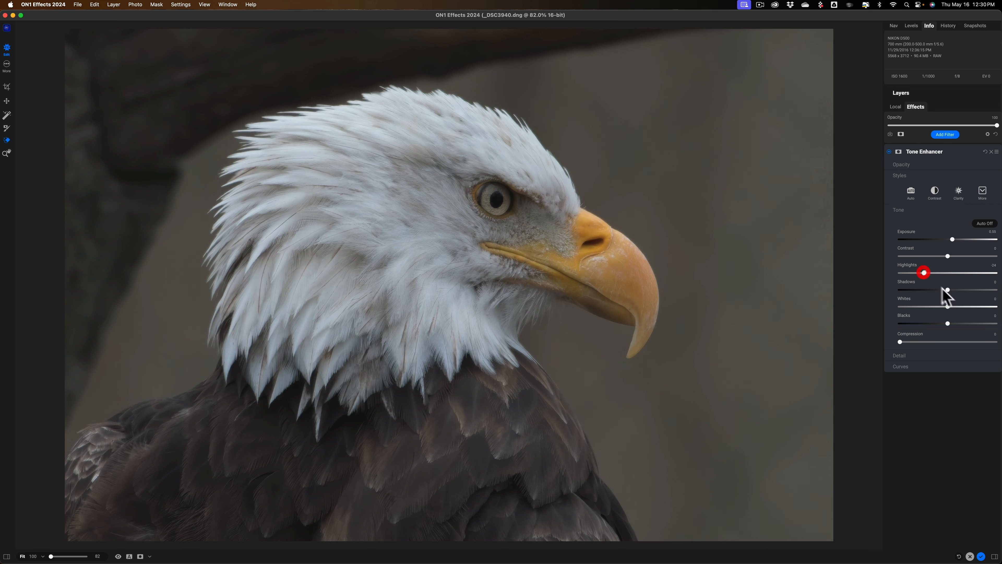
left_click_drag(956, 290, 958, 290)
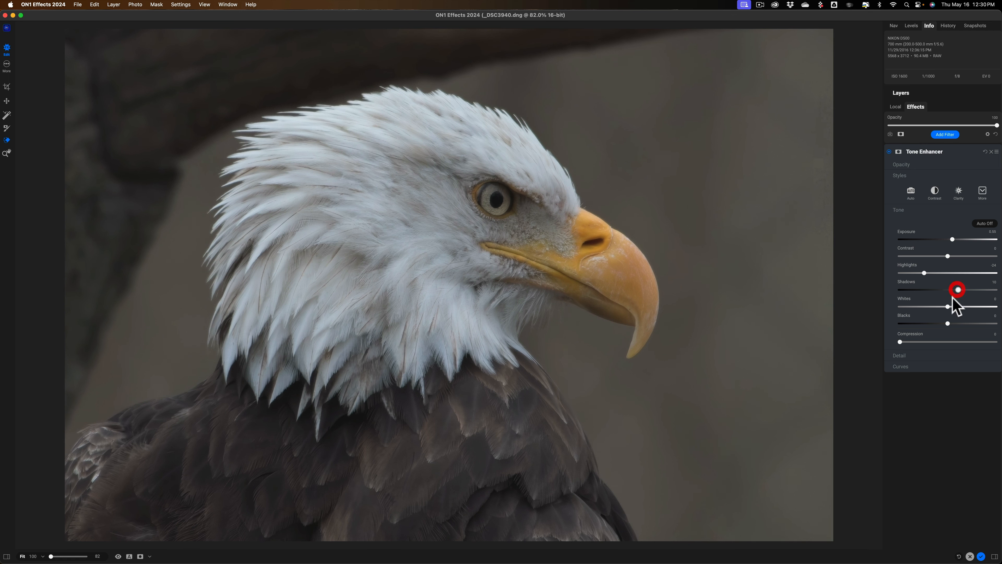
- With the clipping preview on, raise the Tone Enhancer's Whites and lower its Blacks to set the tonal range
key("j")
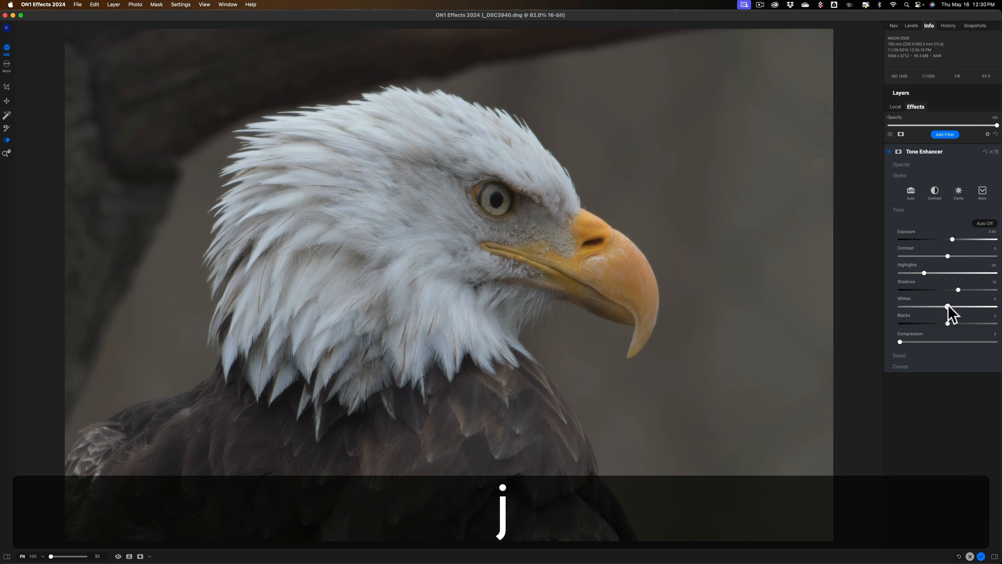
left_click_drag(952, 307, 985, 311)
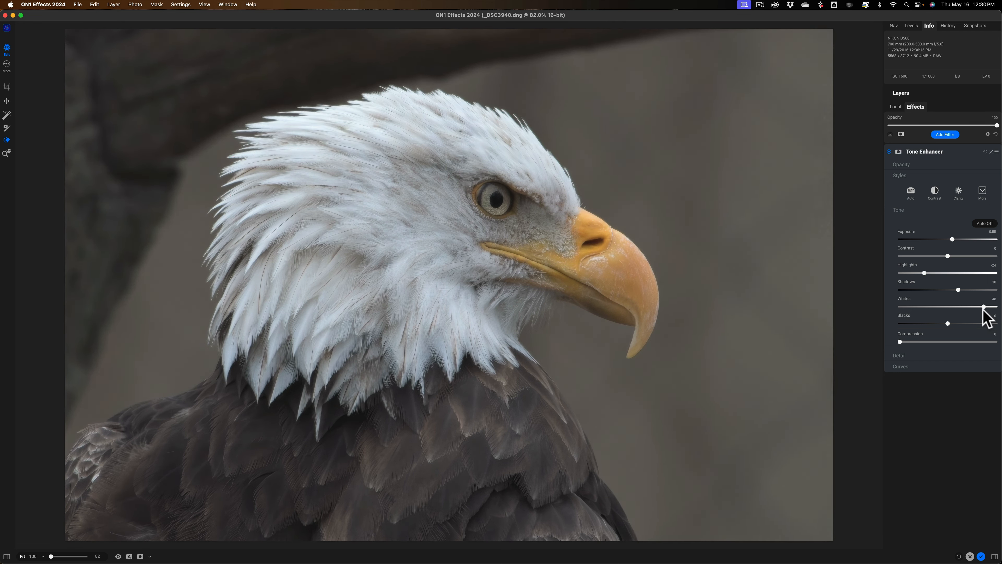
left_click_drag(984, 309, 928, 323)
key("j")
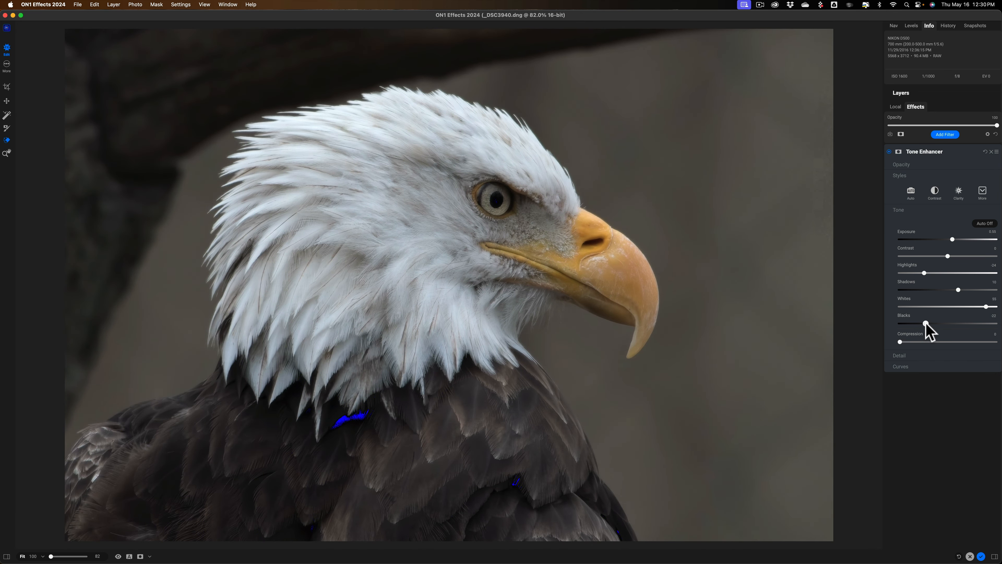
left_click_drag(925, 322, 926, 322)
left_click(949, 149)
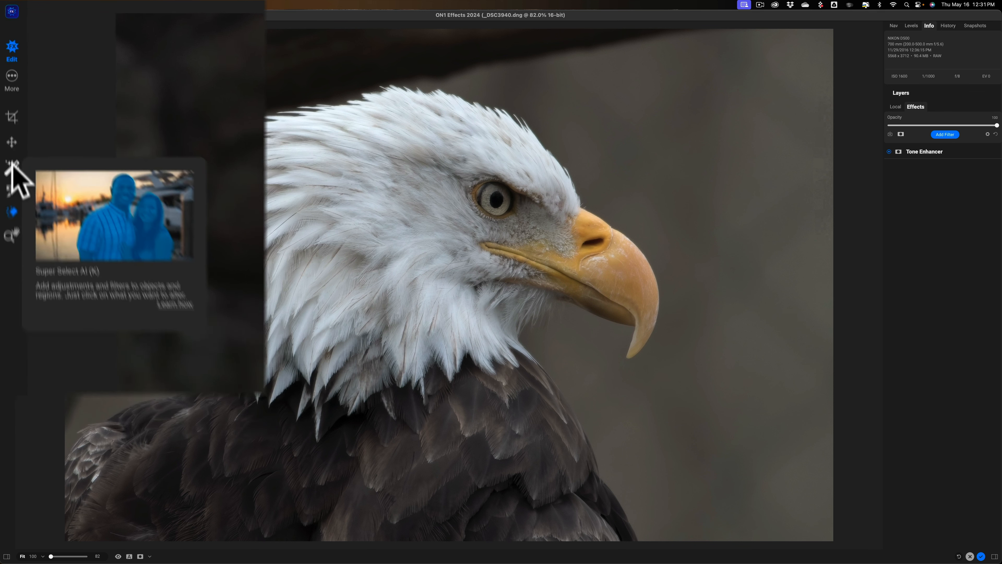
- Select the whole eagle with Super Select AI and apply the Color Enhancer's Increase Color style to it
left_click(7, 115)
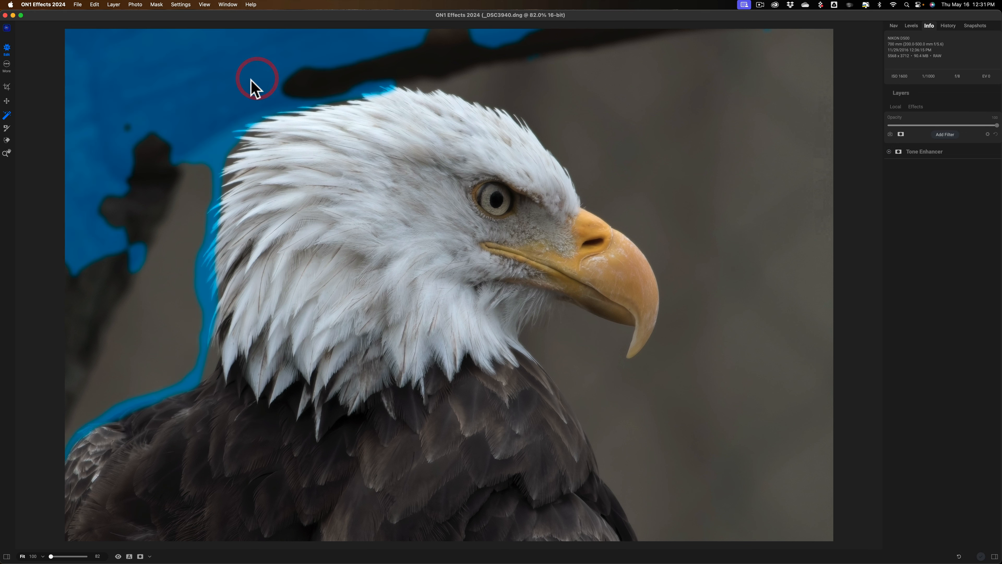
left_click(252, 88)
left_click(212, 107)
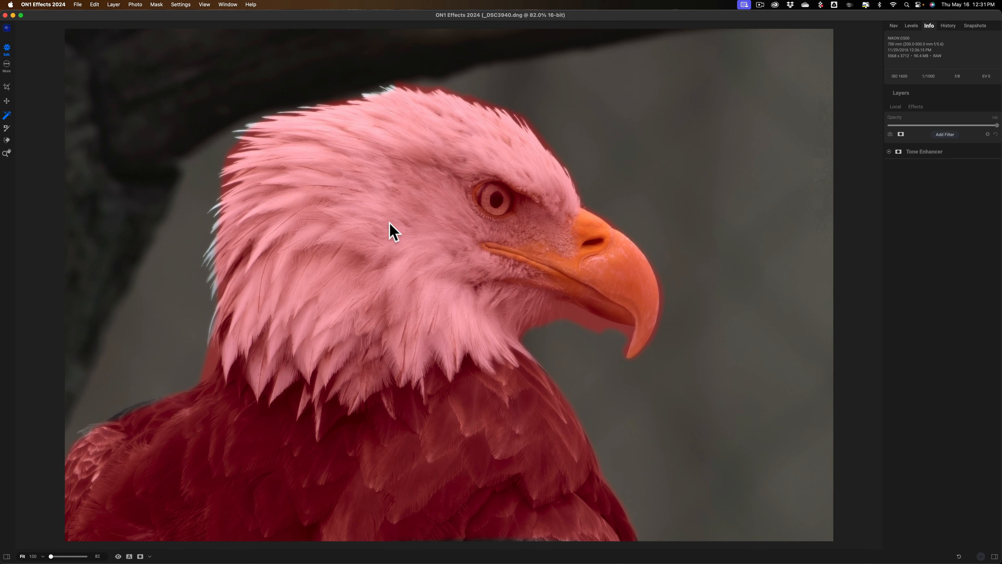
left_click(389, 223)
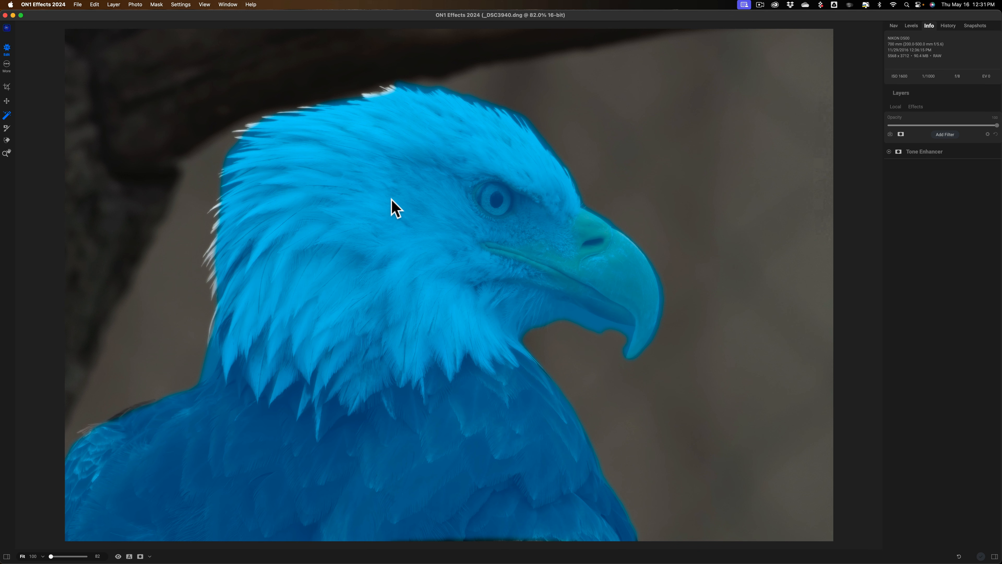
right_click(404, 188)
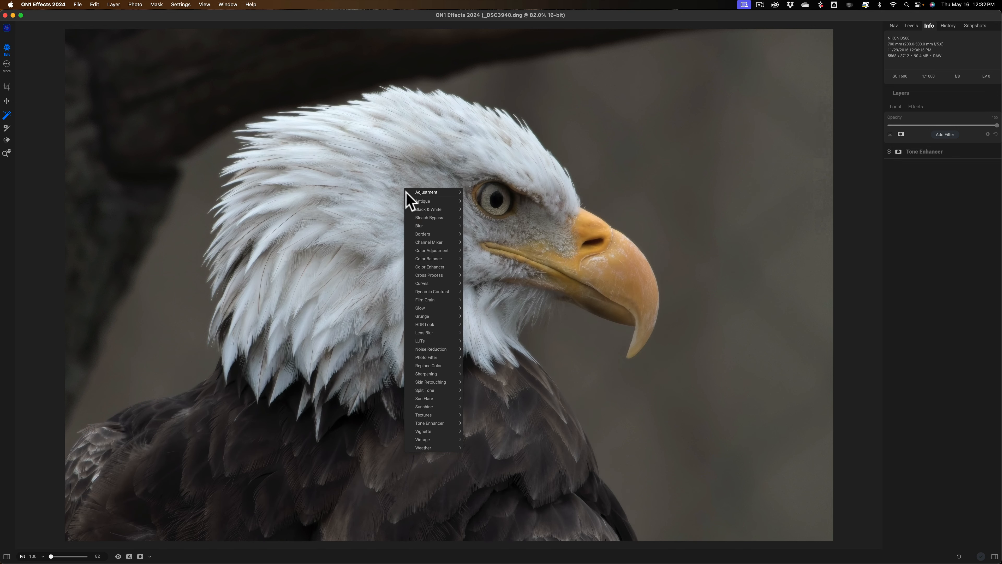
mouse_move(437, 264)
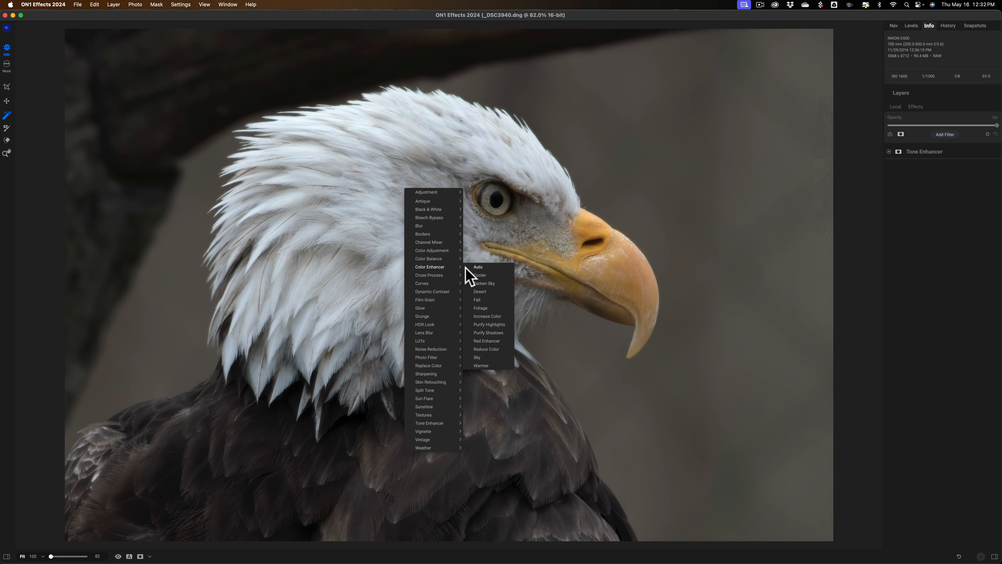
left_click(487, 315)
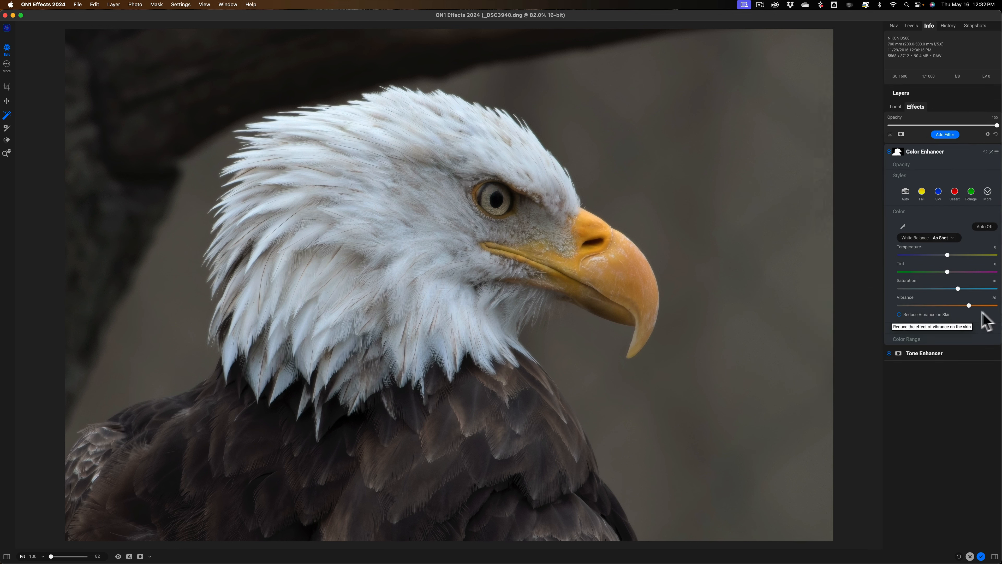
- Compare the eagle with and without the Color Enhancer, and raise the filter's Vibrance slightly
left_click(889, 151)
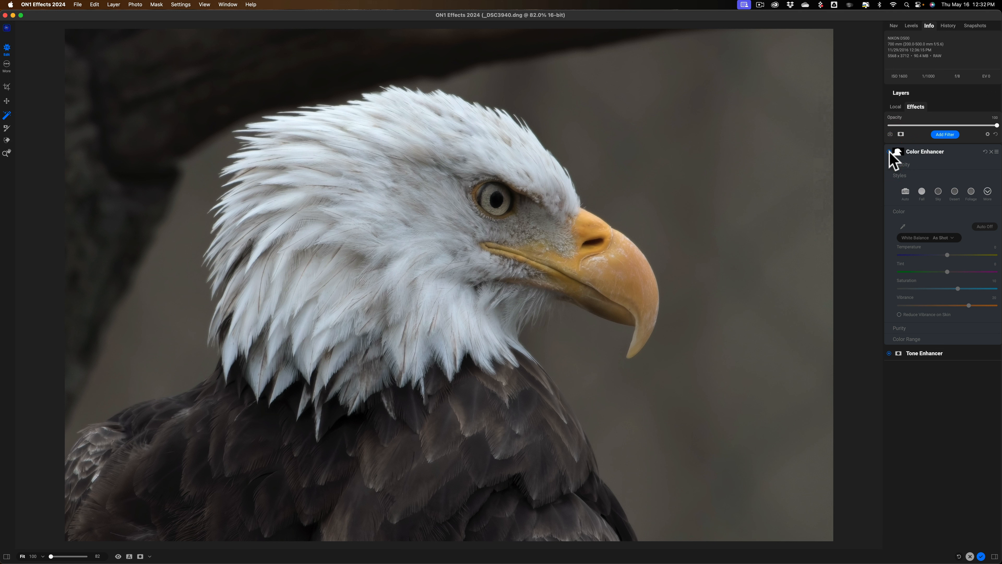
left_click(889, 152)
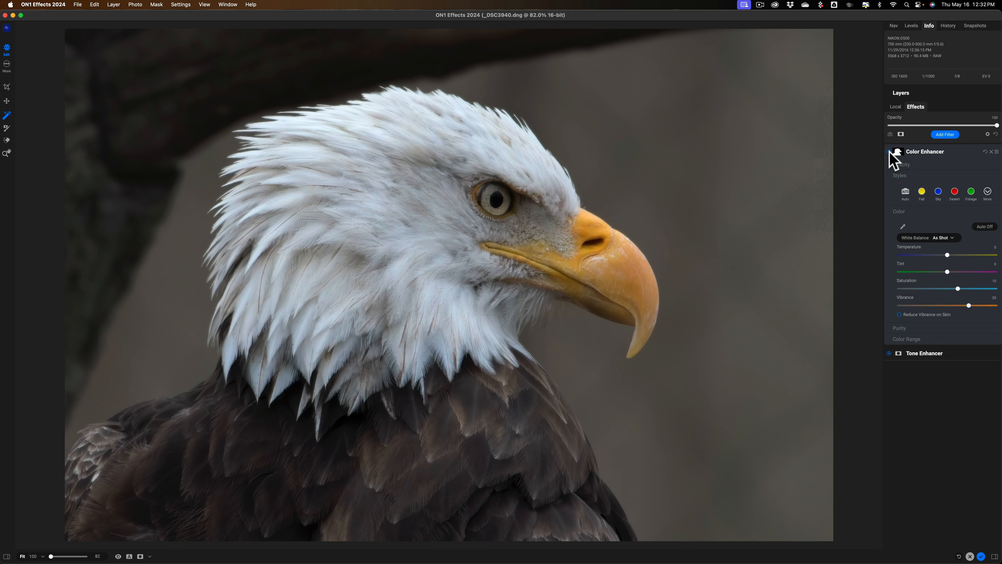
left_click(890, 151)
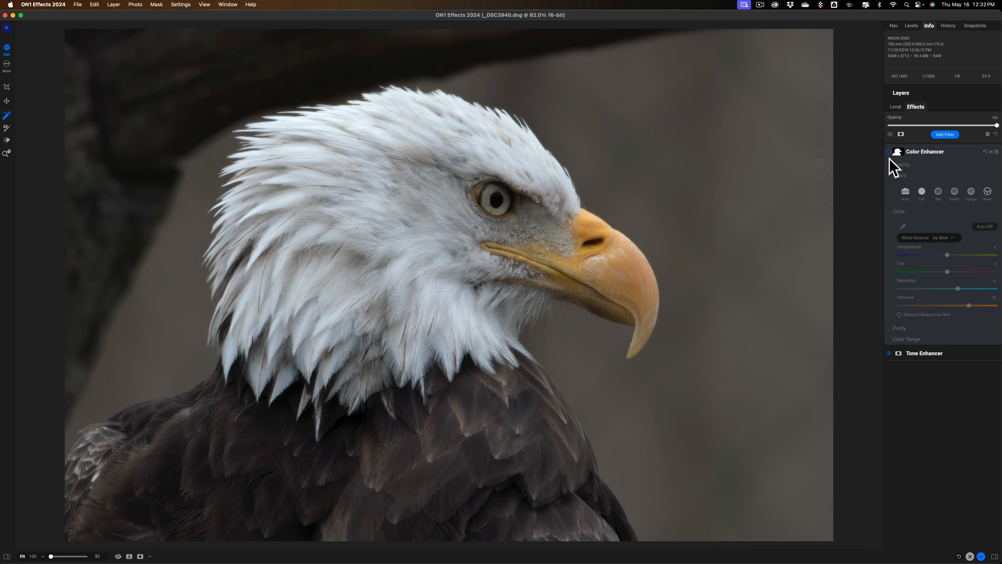
left_click(889, 151)
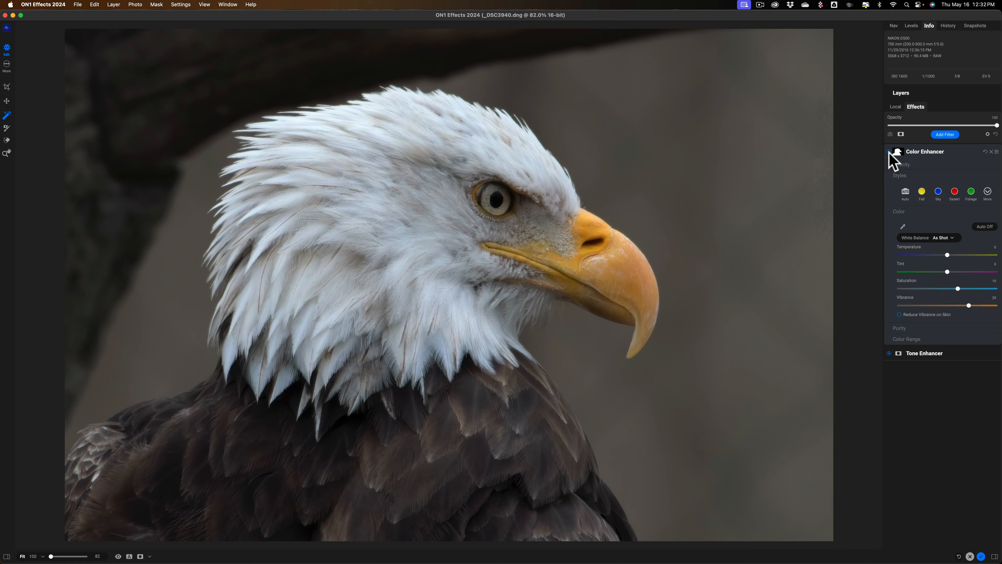
left_click(889, 152)
left_click(889, 151)
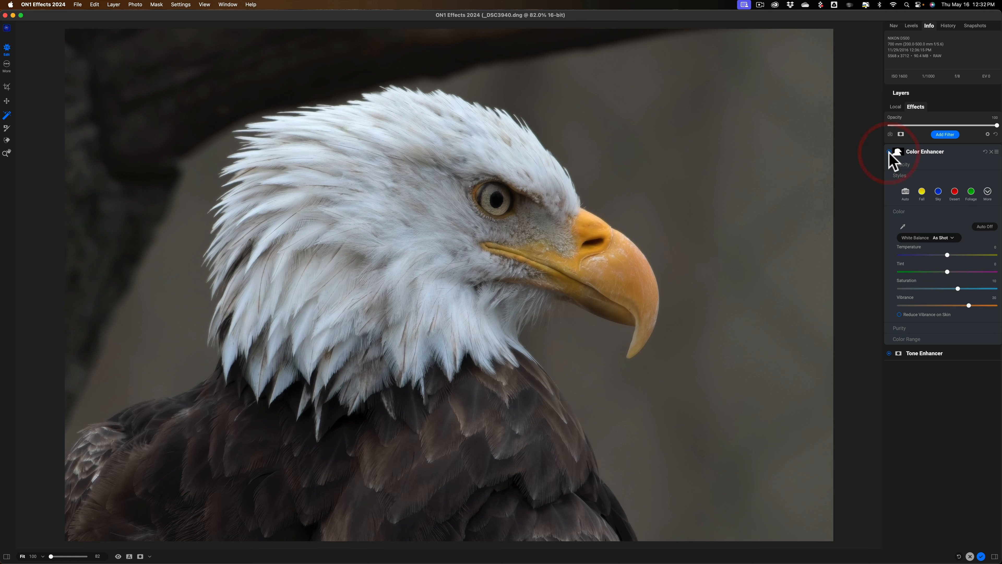
mouse_move(969, 306)
left_mouse_down()
mouse_move(994, 306)
mouse_move(948, 306)
mouse_move(975, 306)
left_mouse_up()
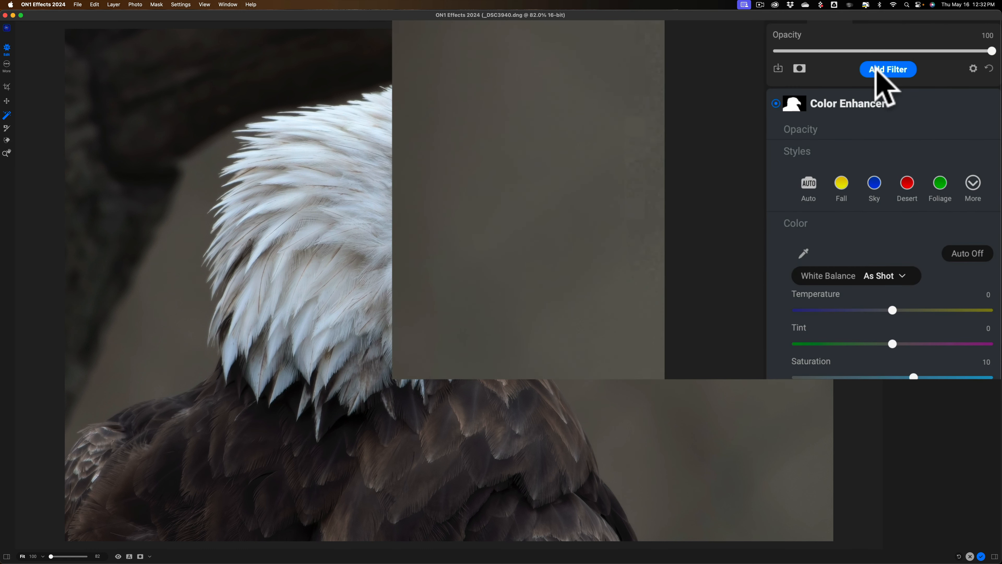
- Add a Dynamic Contrast filter masked to the animal and apply its Natural style
left_click(875, 69)
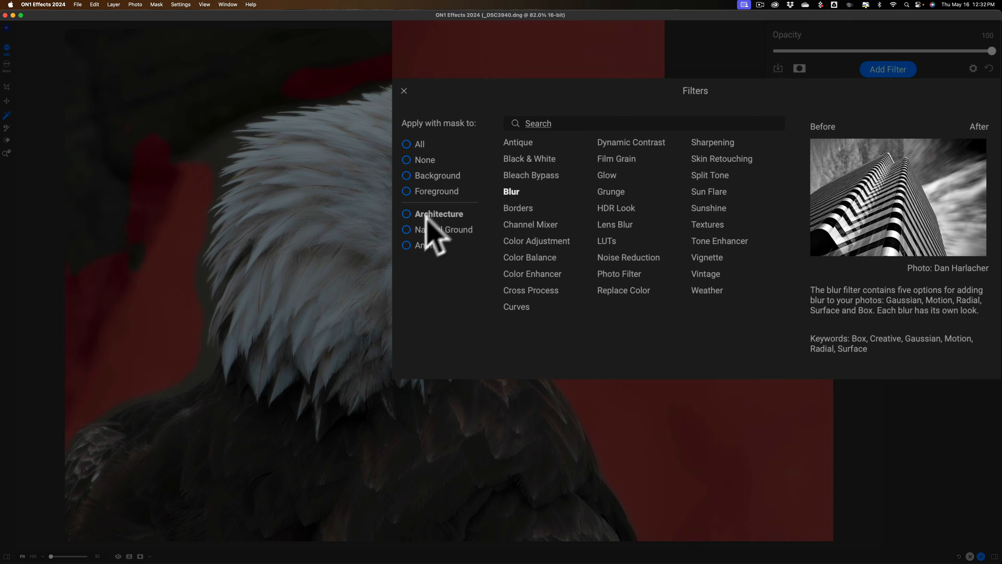
left_click(413, 245)
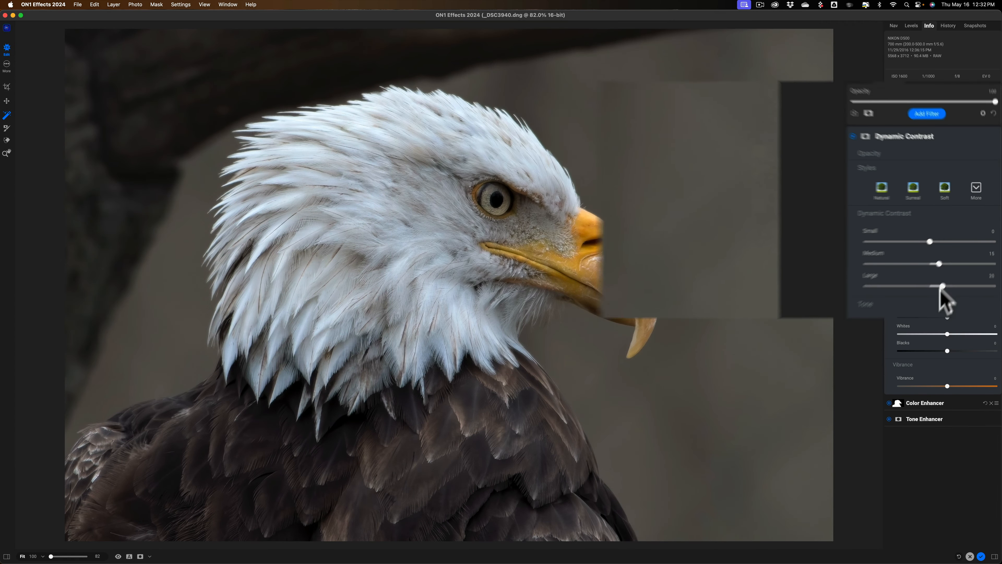
left_click(882, 190)
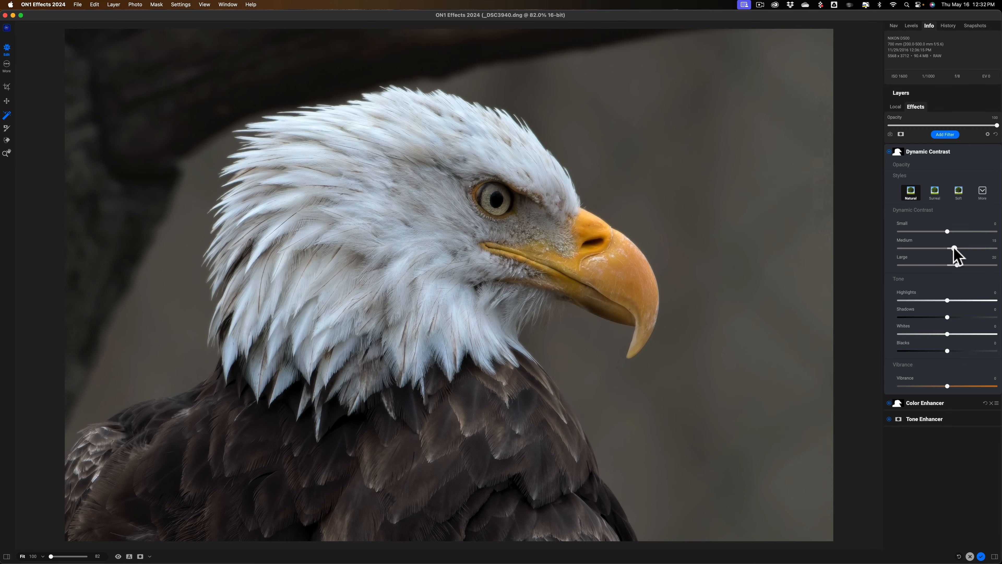
left_click_drag(954, 248, 957, 265)
left_click_drag(948, 231, 956, 265)
left_click(955, 264)
left_click(956, 152)
- Add a Tone Enhancer filter masked to the background and display its mask as an overlay
left_click(944, 134)
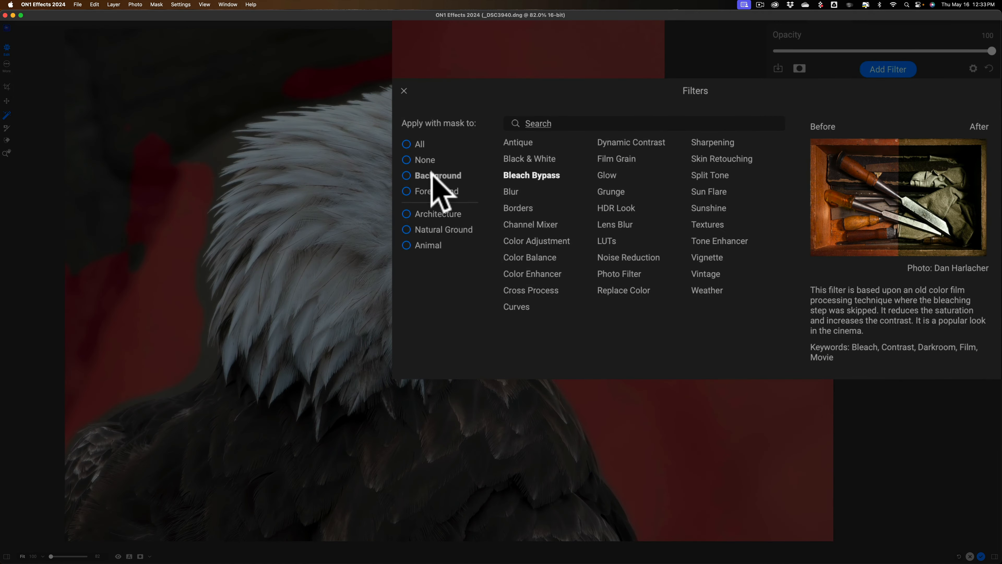
left_click(433, 176)
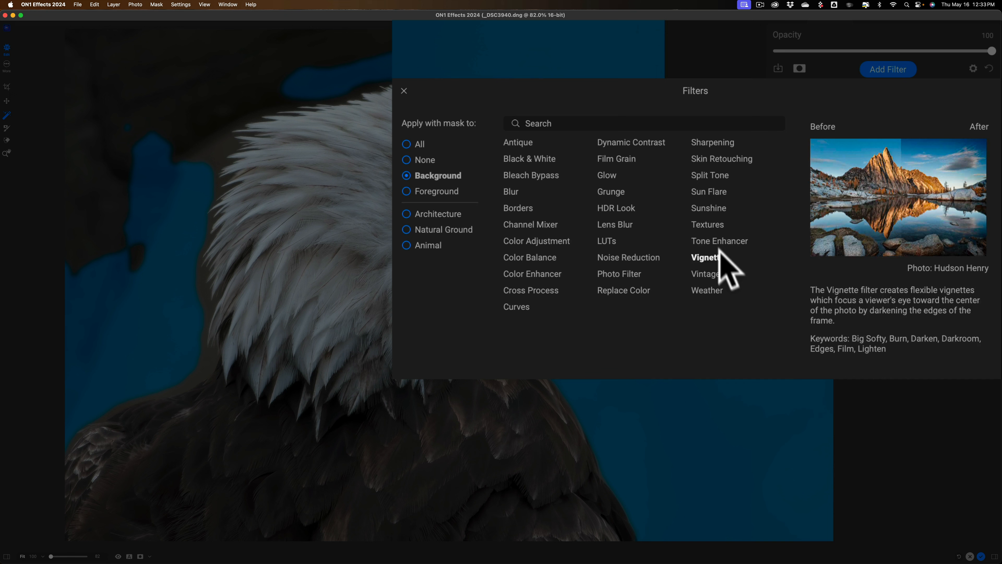
left_click(717, 239)
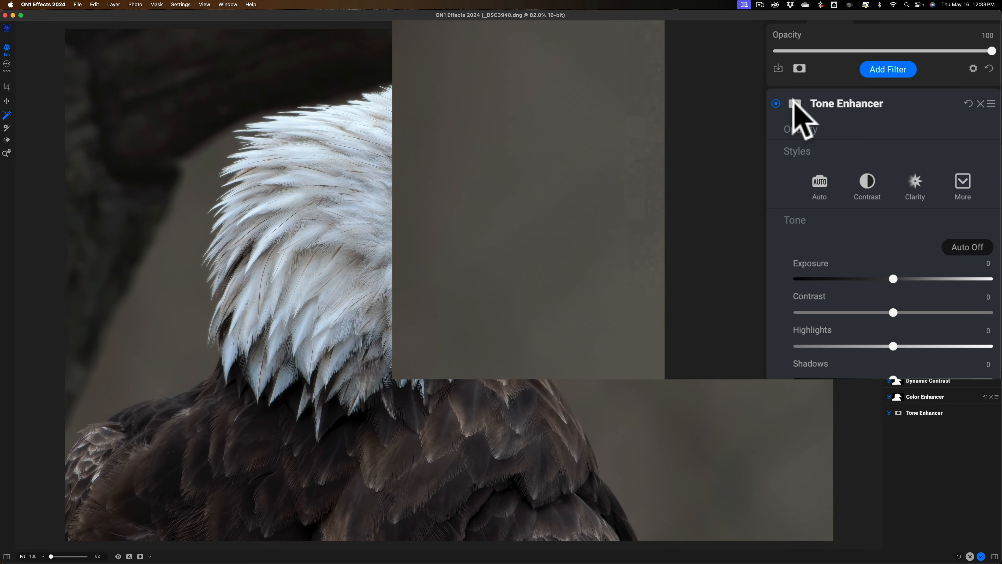
left_click(793, 103)
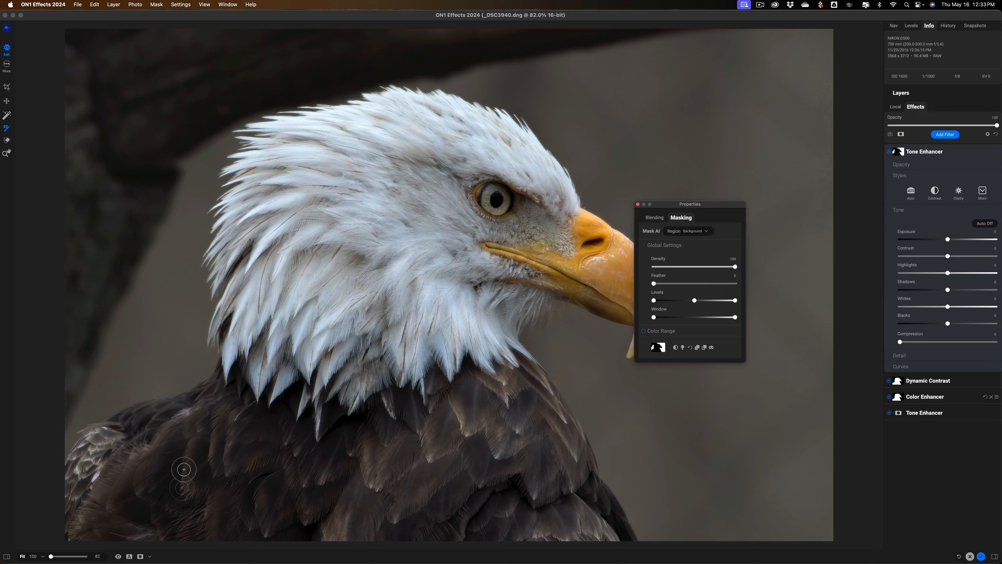
left_click(141, 555)
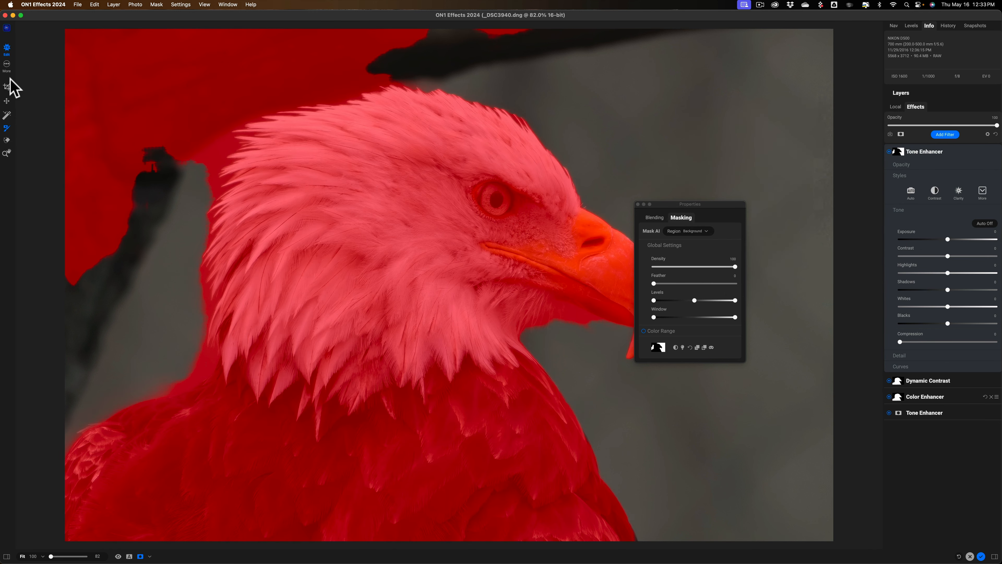
- Paint the dark branches above and behind the eagle into the background mask with a size 400 brush, and close the mask properties
mouse_move(195, 31)
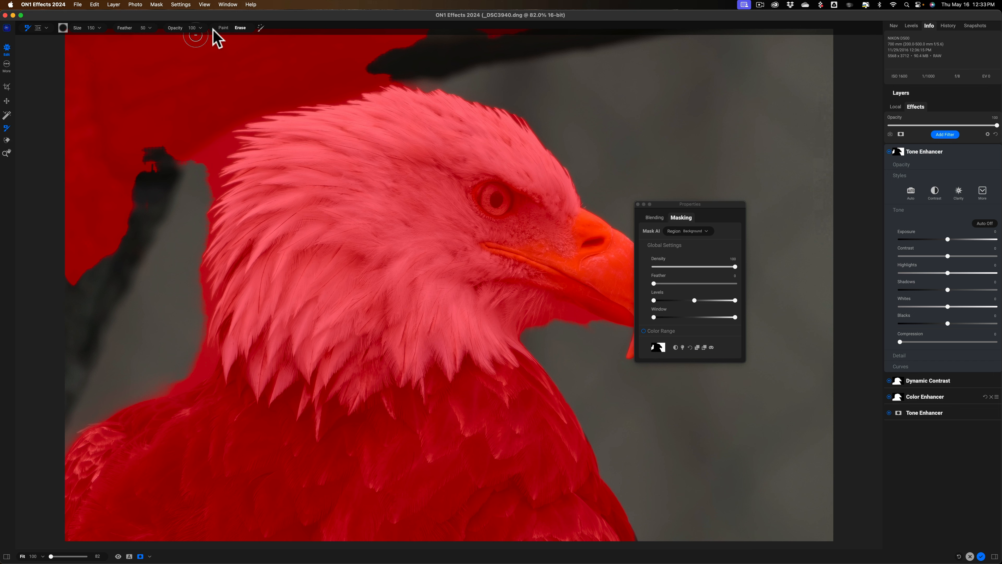
left_click(223, 28)
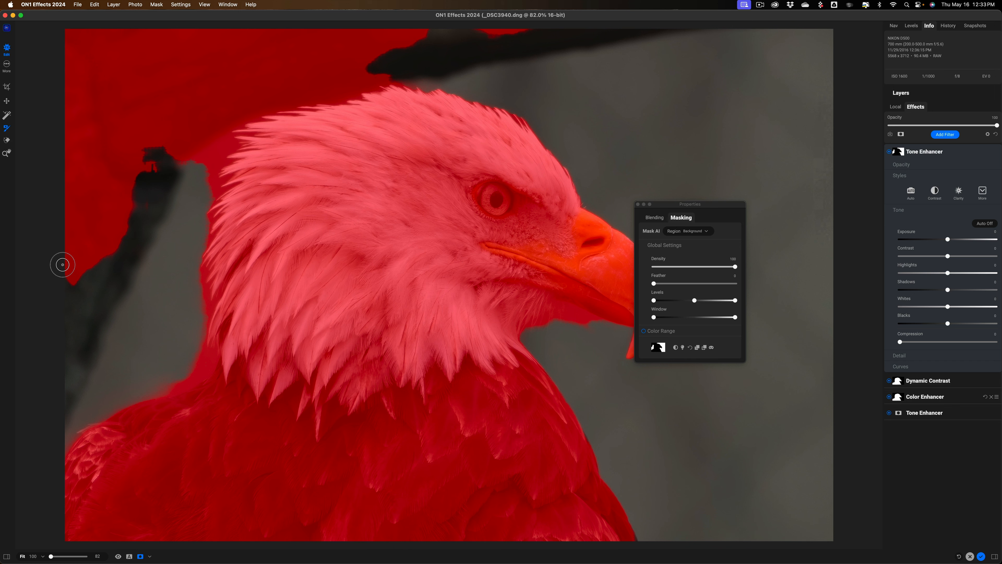
key("bracketright")
key("bracketright")
key("bracketright")
key("bracketright")
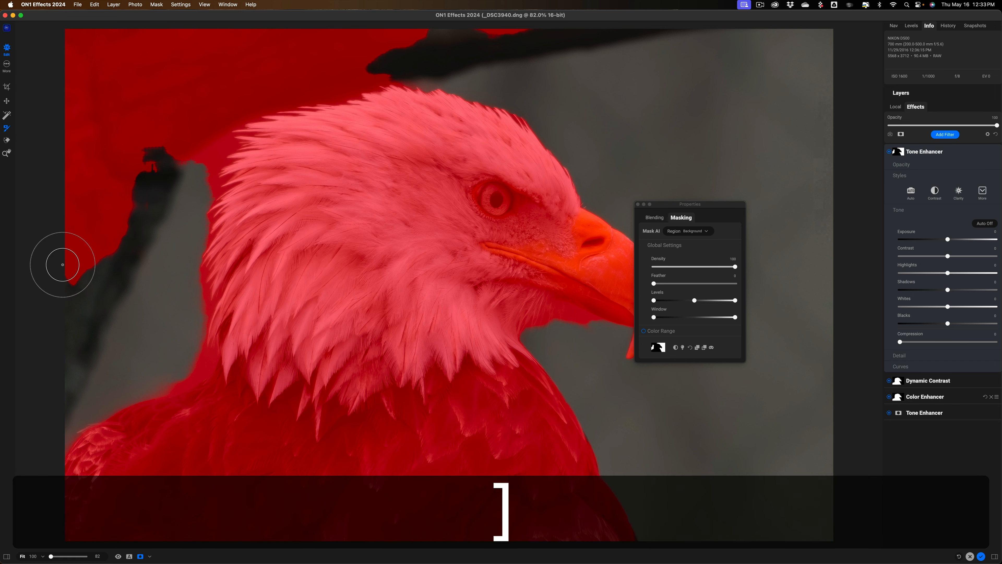
mouse_move(79, 288)
left_mouse_down()
mouse_move(84, 39)
mouse_move(532, 18)
mouse_move(394, 46)
mouse_move(343, 69)
mouse_move(149, 99)
mouse_move(114, 137)
mouse_move(121, 195)
mouse_move(131, 70)
mouse_move(123, 260)
mouse_move(179, 205)
mouse_move(214, 117)
left_mouse_up()
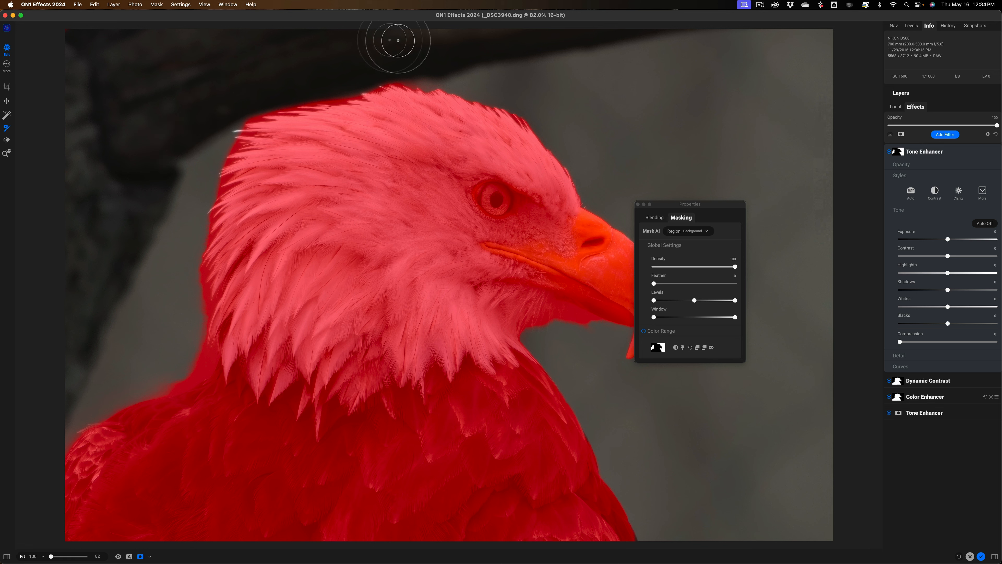
left_click(140, 36)
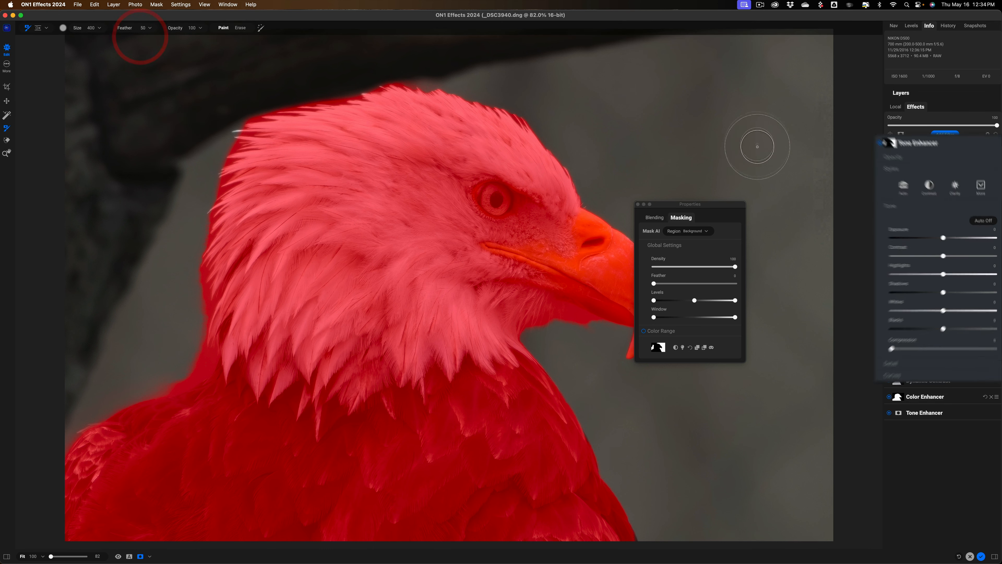
left_click(638, 205)
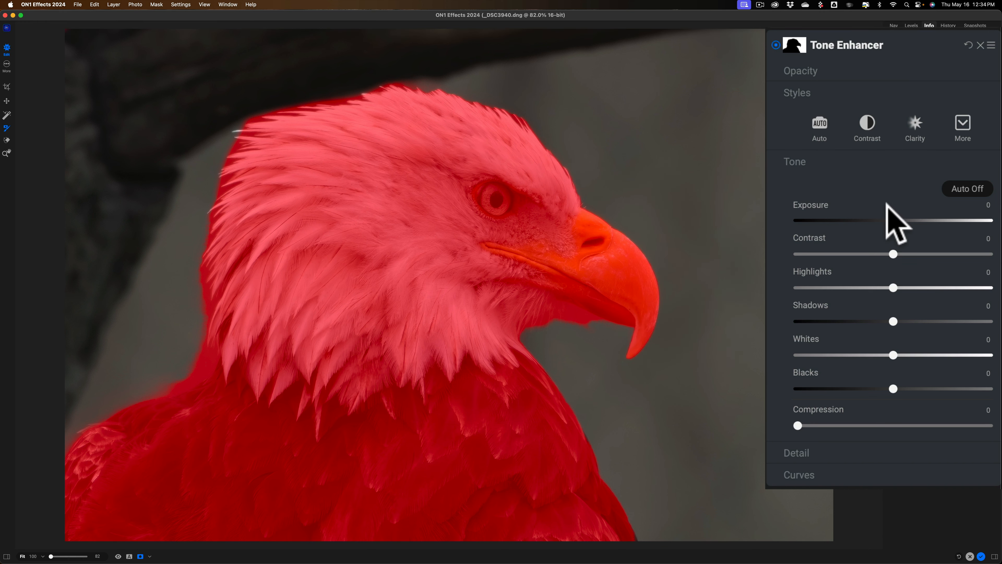
- Lower the background Tone Enhancer's Exposure to -0.55 and hide the mask overlay
left_click_drag(892, 219, 877, 217)
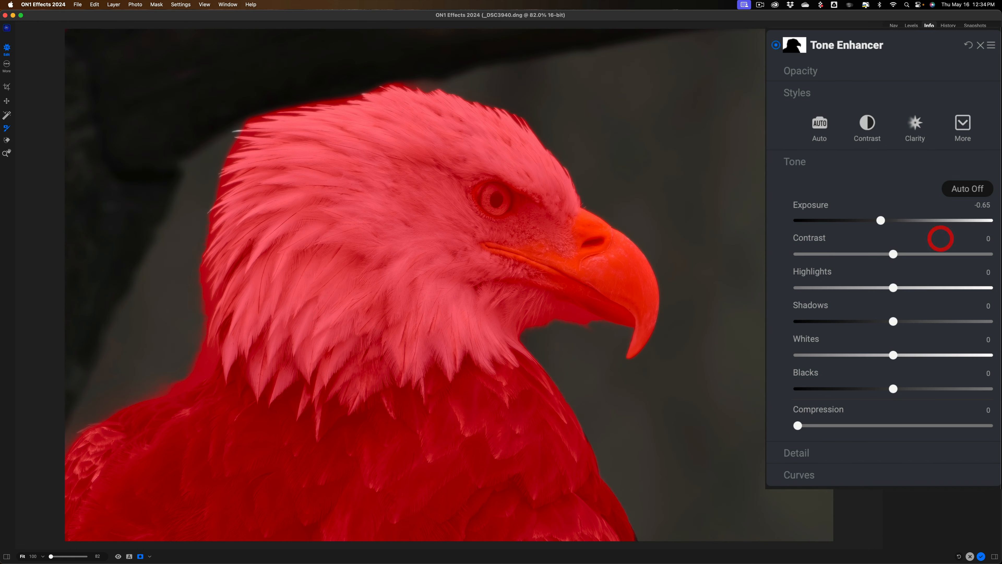
left_click(140, 556)
left_click_drag(881, 218, 880, 224)
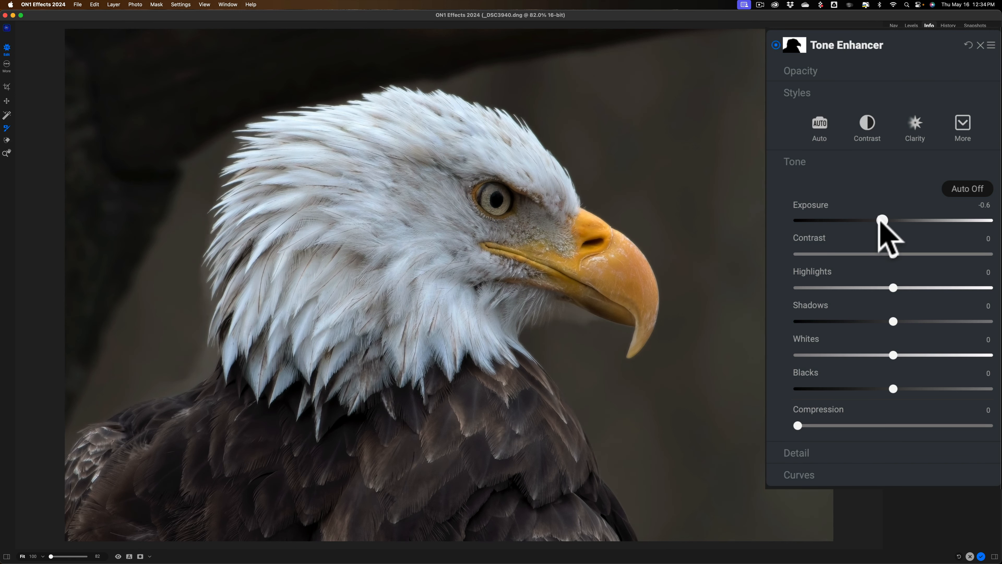
left_click(880, 221)
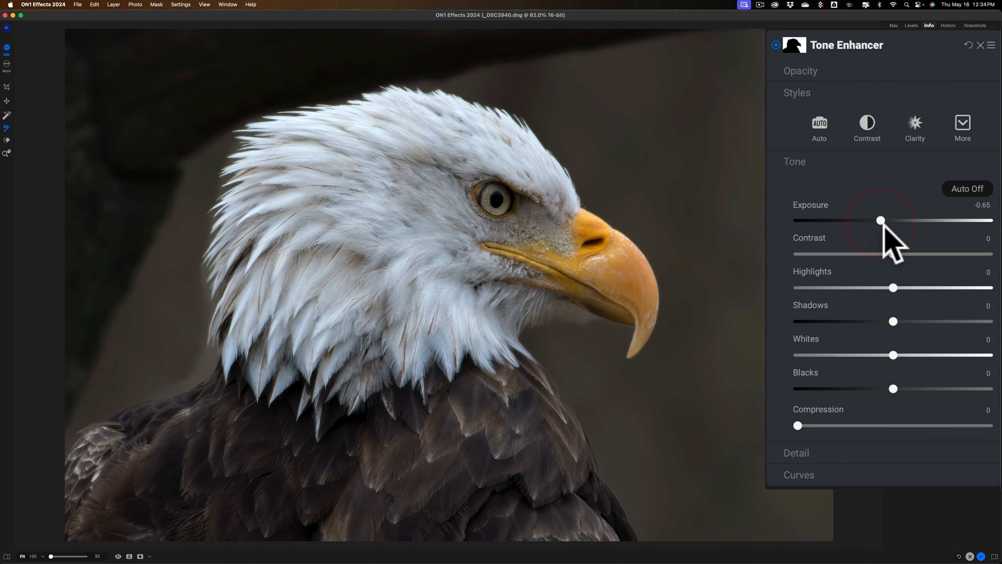
left_click_drag(881, 222, 883, 216)
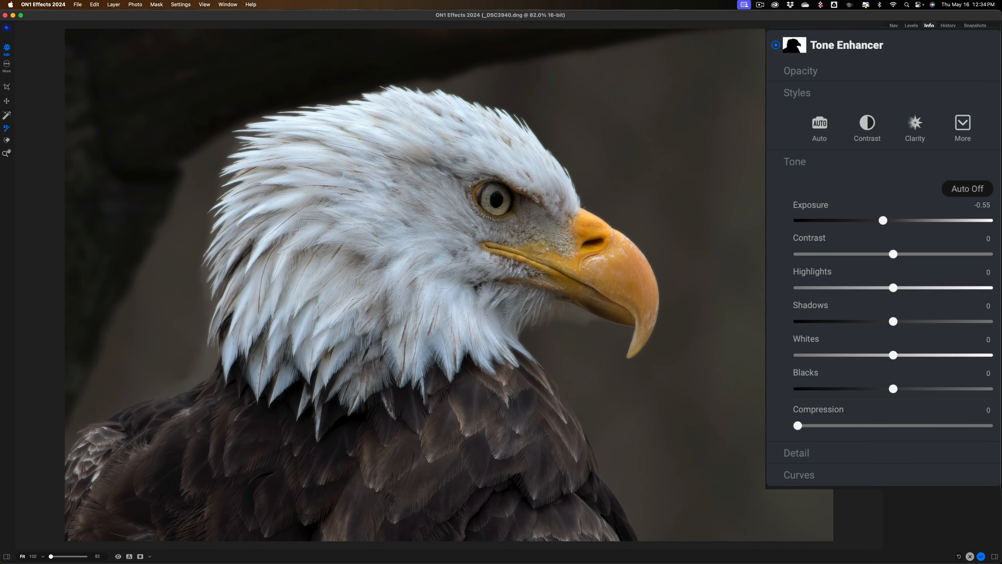
- Add a Vignette filter with the Strong style and lighten its Brightness slightly, then collapse its settings
left_click(945, 135)
left_click(859, 227)
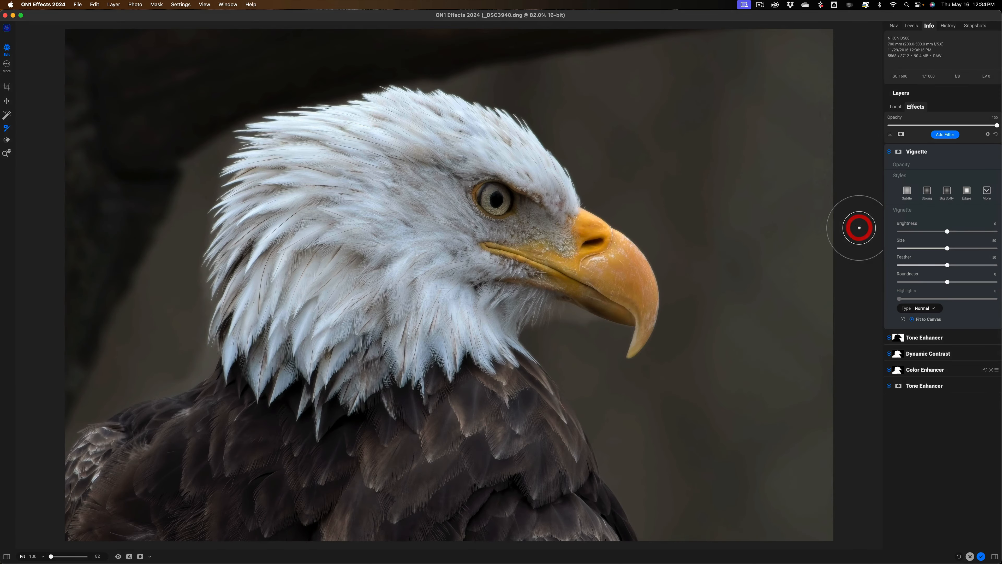
left_click(947, 190)
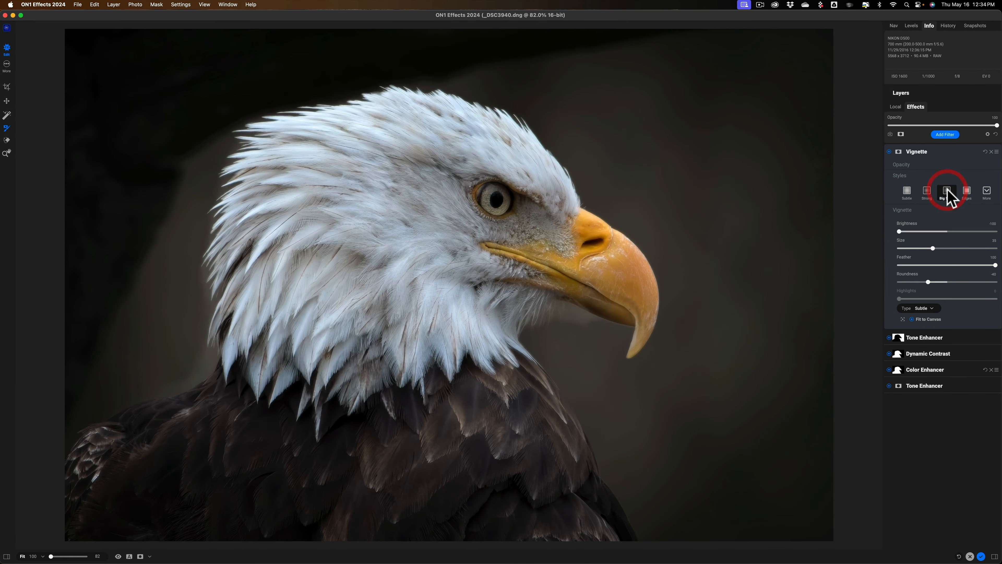
left_click(928, 193)
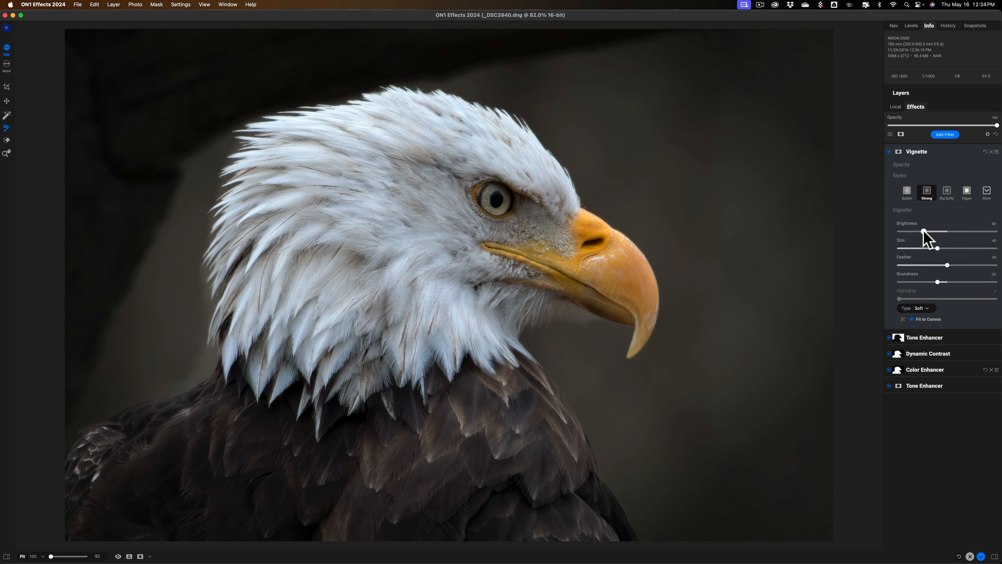
left_click_drag(924, 231, 925, 231)
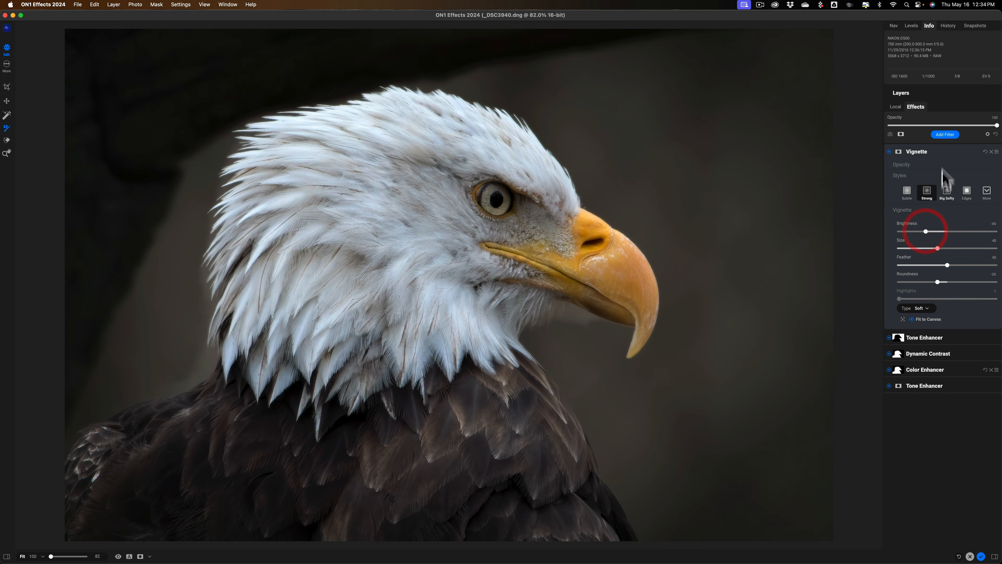
left_click(942, 155)
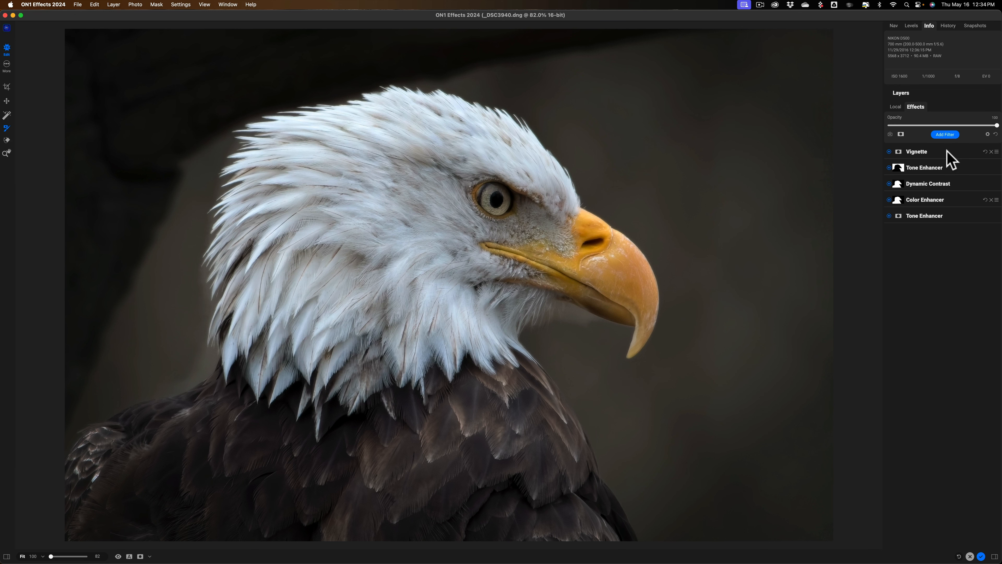
- Compare the eagle photo with and without all the applied effects
key("backslash")
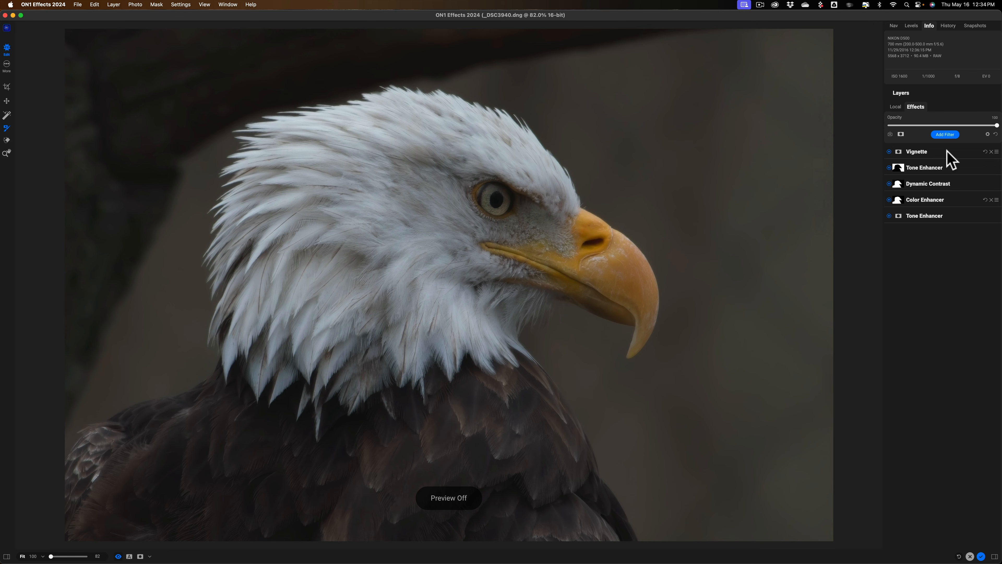
key("backslash")
key("backslash")
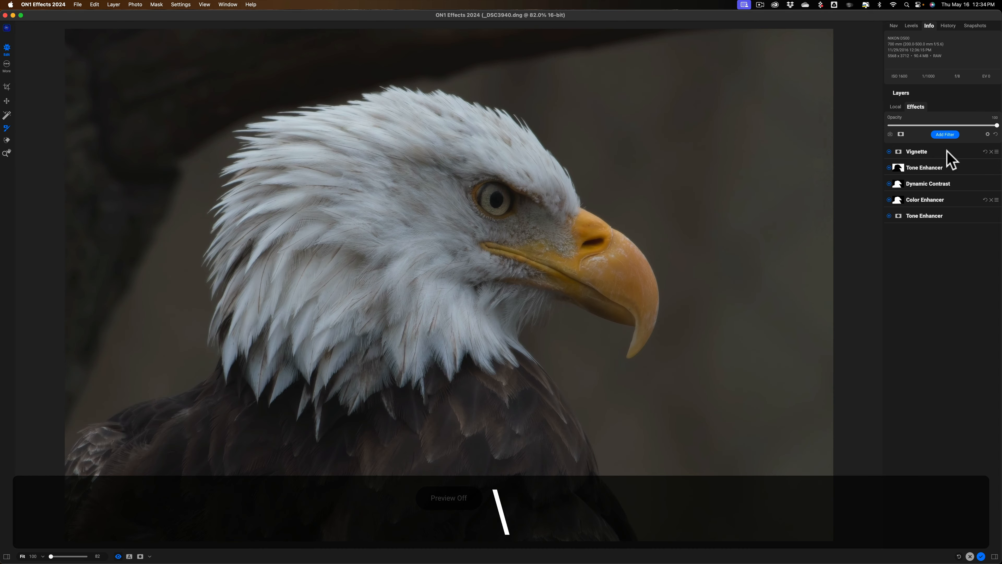
key("backslash")
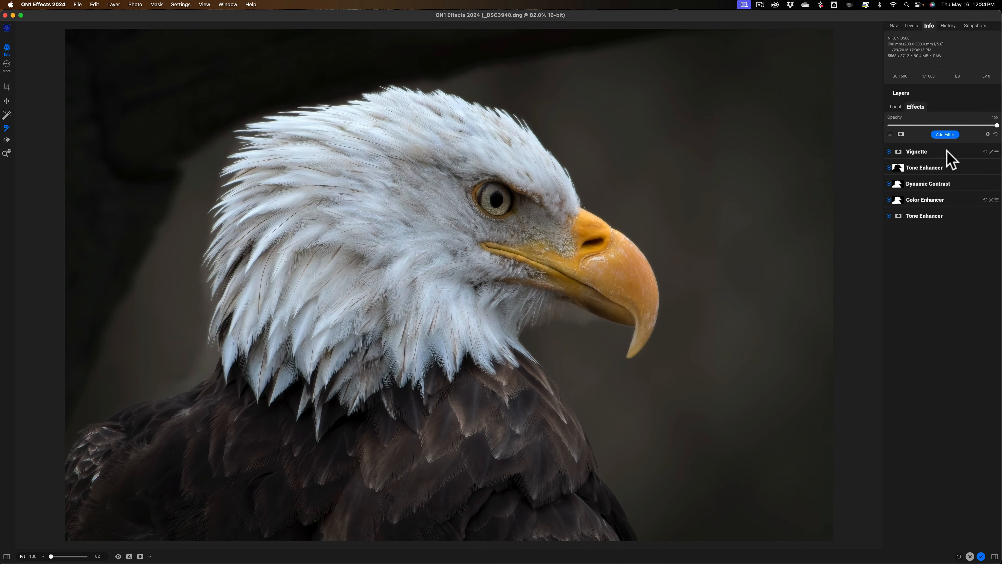
- Add a second Color Enhancer filter, invert its mask to black, and display the mask as an overlay
left_click(944, 134)
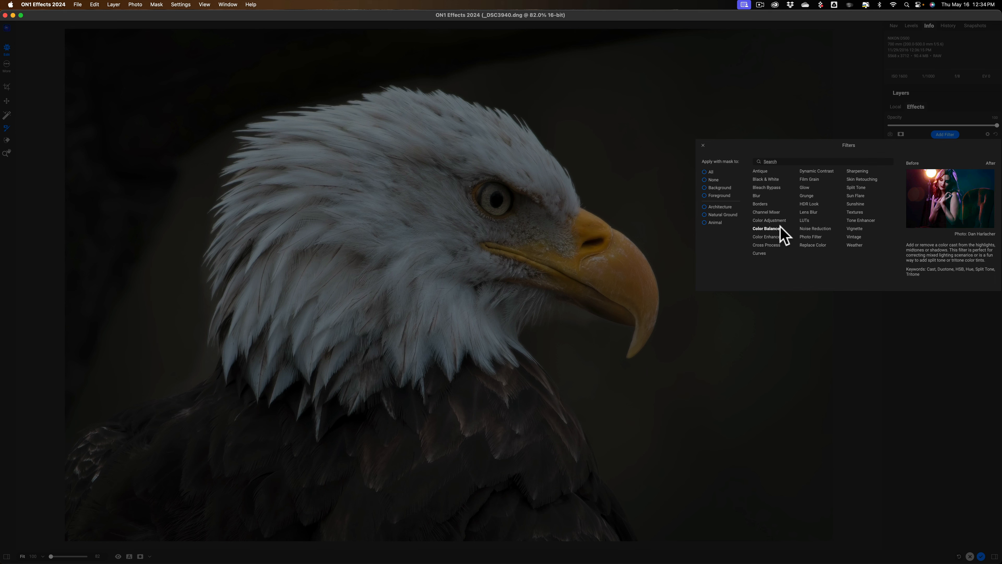
left_click(773, 236)
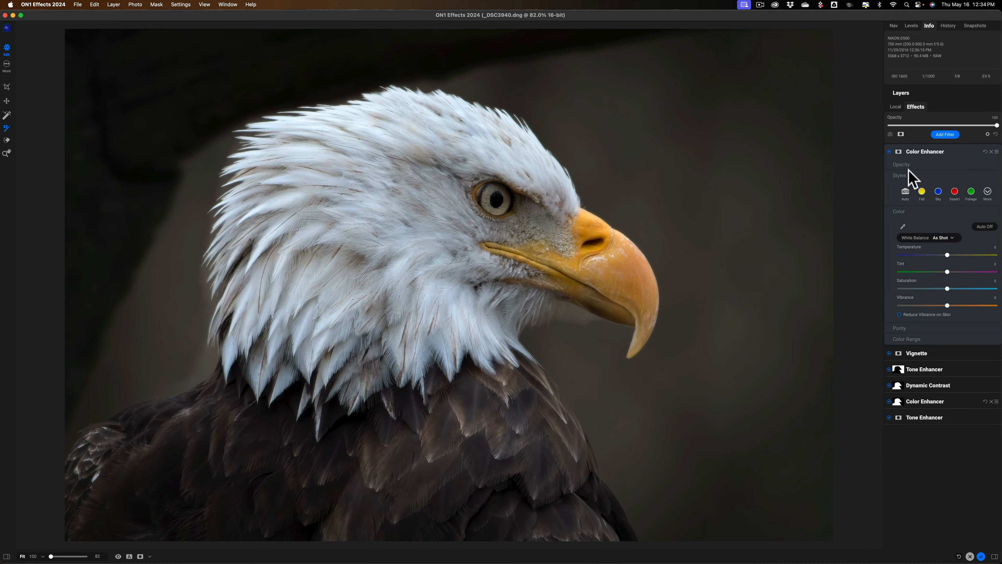
left_click(899, 151)
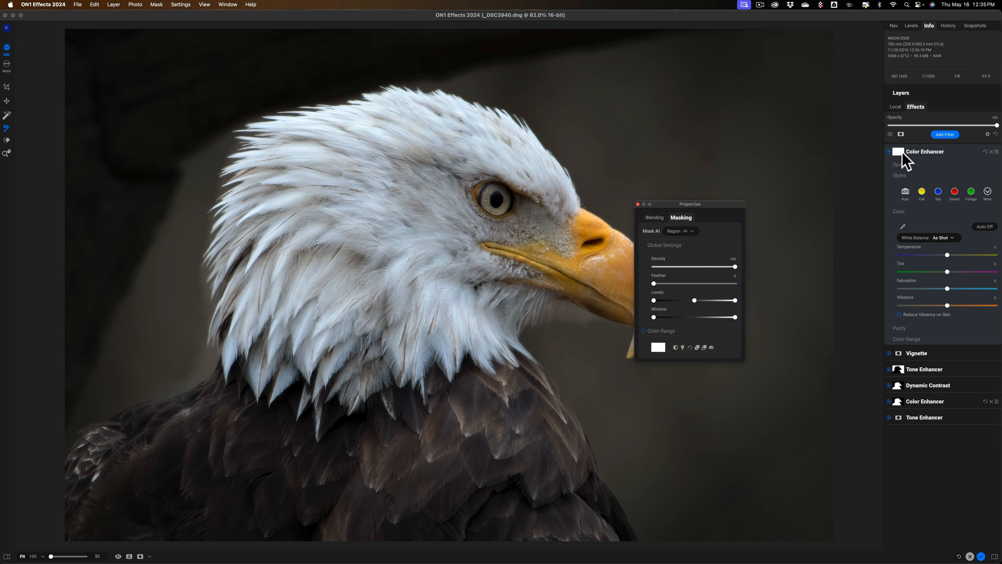
left_click(485, 197)
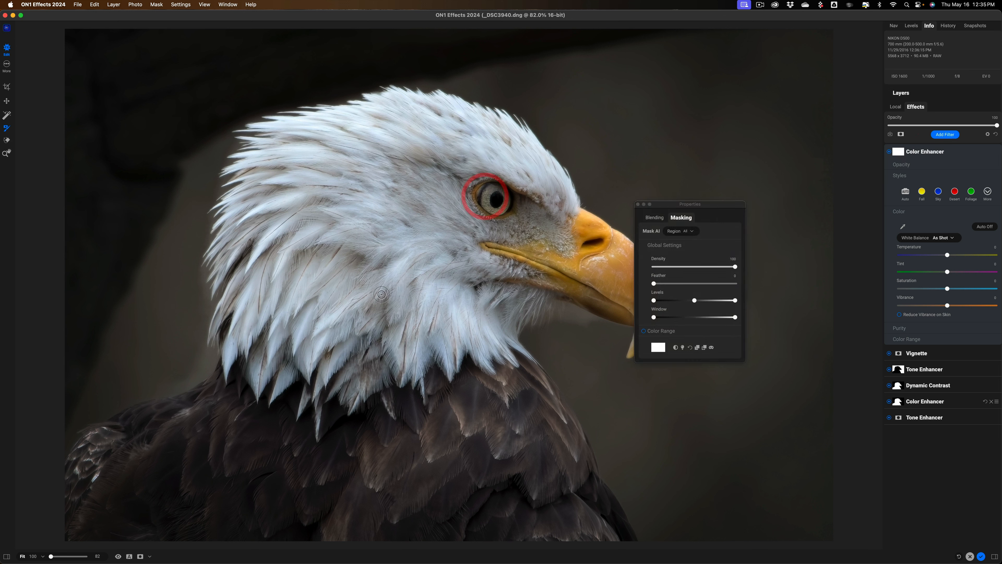
left_click(140, 556)
left_click(675, 347)
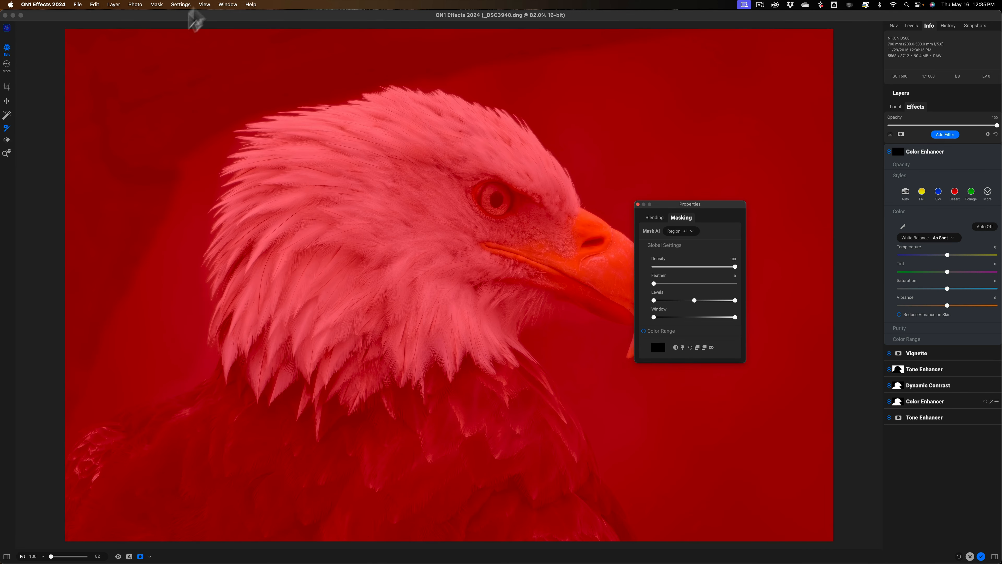
- Paint the eagle's eye into the Color Enhancer mask with a size 100 brush, and close the mask properties and overlay
mouse_move(175, 30)
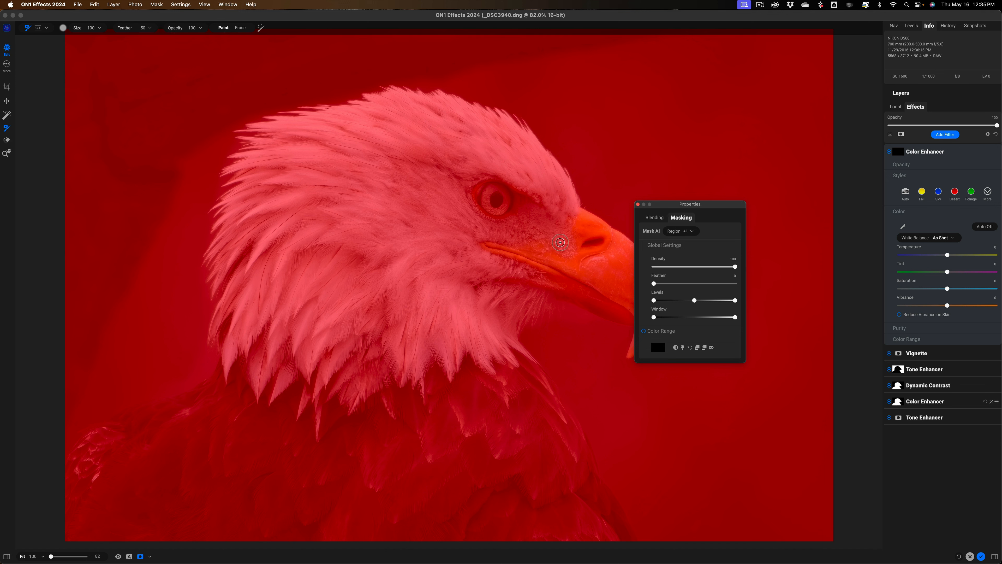
mouse_move(497, 190)
left_mouse_down()
mouse_move(485, 194)
mouse_move(495, 208)
mouse_move(501, 191)
left_mouse_up()
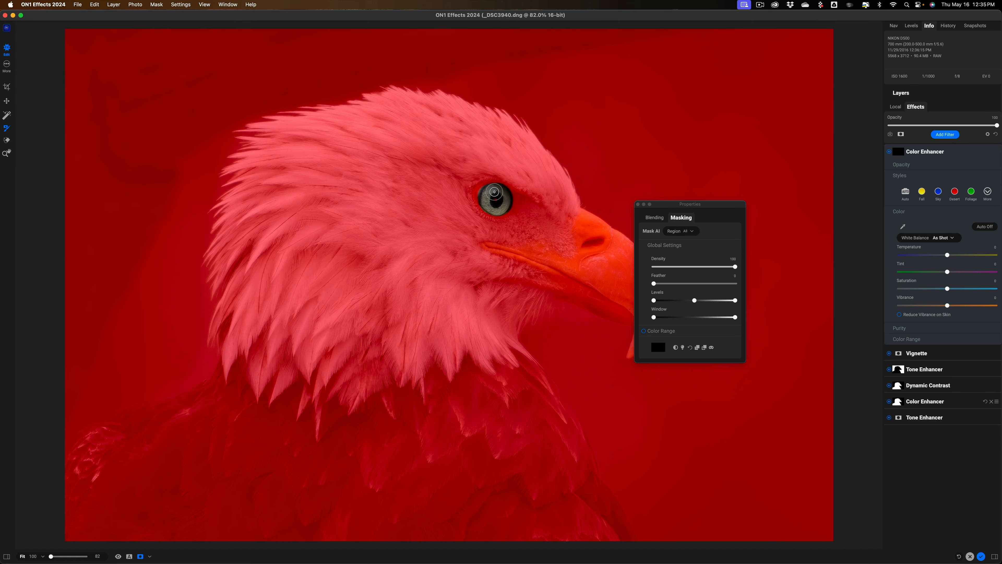
left_click(638, 204)
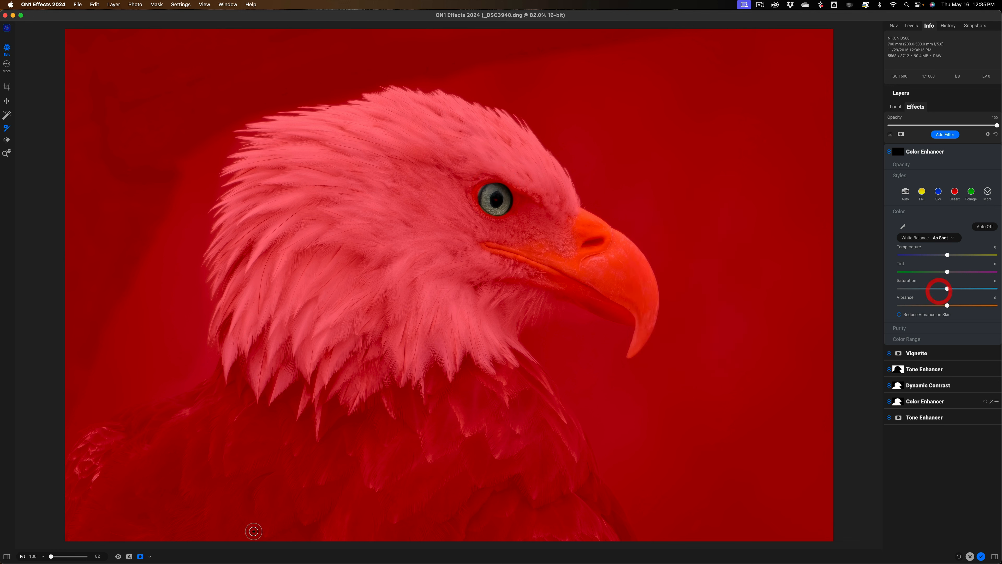
left_click(140, 556)
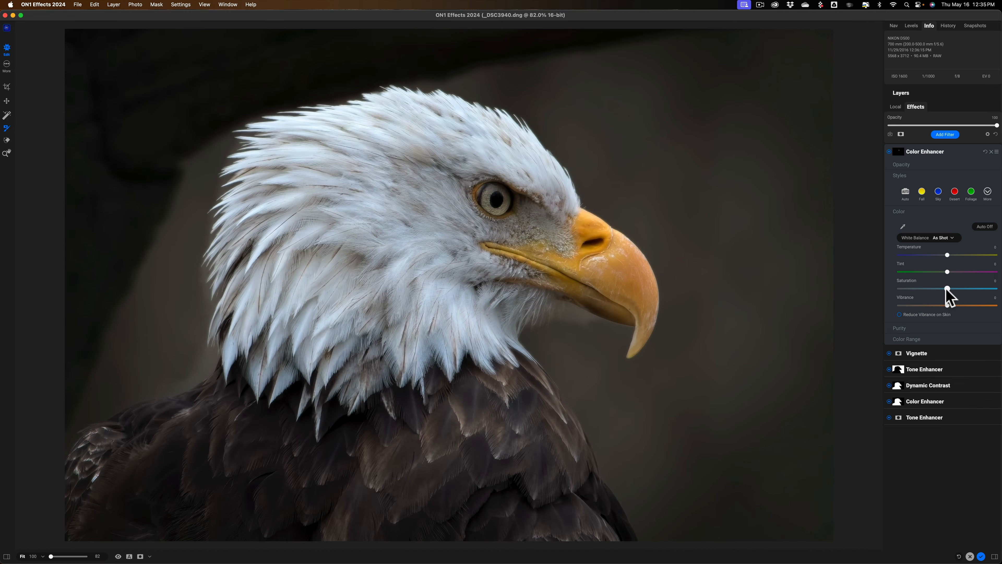
- Raise the Saturation of the eye's Color Enhancer moderately and collapse the filter's settings
mouse_move(957, 289)
left_mouse_down()
mouse_move(978, 292)
mouse_move(897, 291)
mouse_move(998, 294)
mouse_move(897, 286)
mouse_move(998, 292)
mouse_move(967, 289)
left_mouse_up()
left_click(960, 290)
left_click(954, 154)
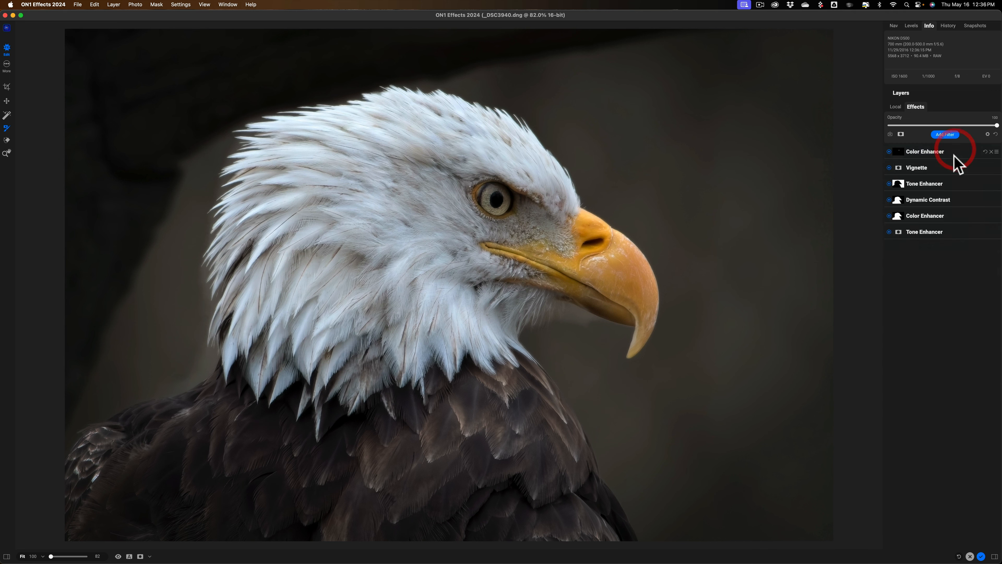
- Move the eye's Color Enhancer below the Vignette in the filter stack and collapse its settings
left_click_drag(952, 152, 946, 166)
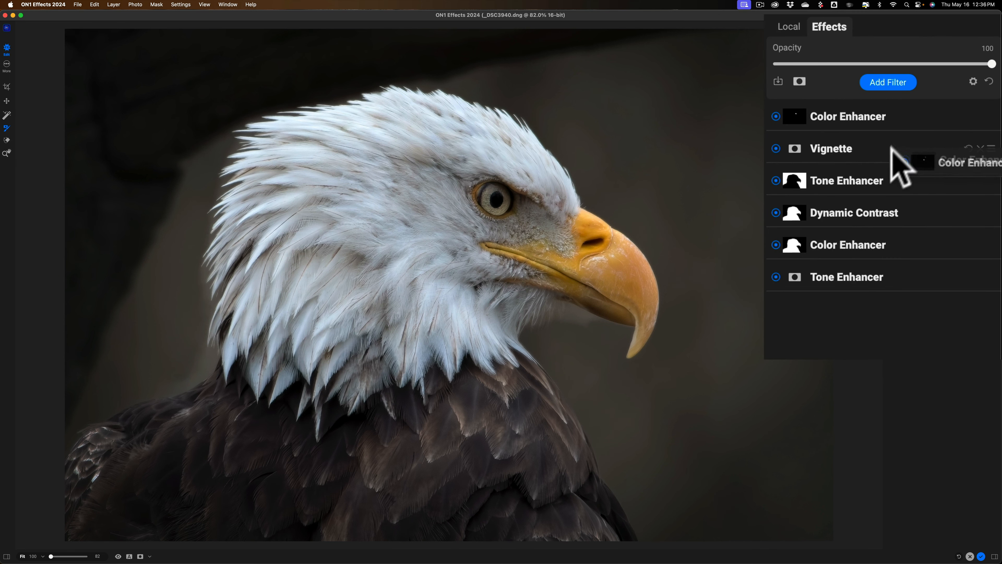
left_click_drag(891, 146, 884, 157)
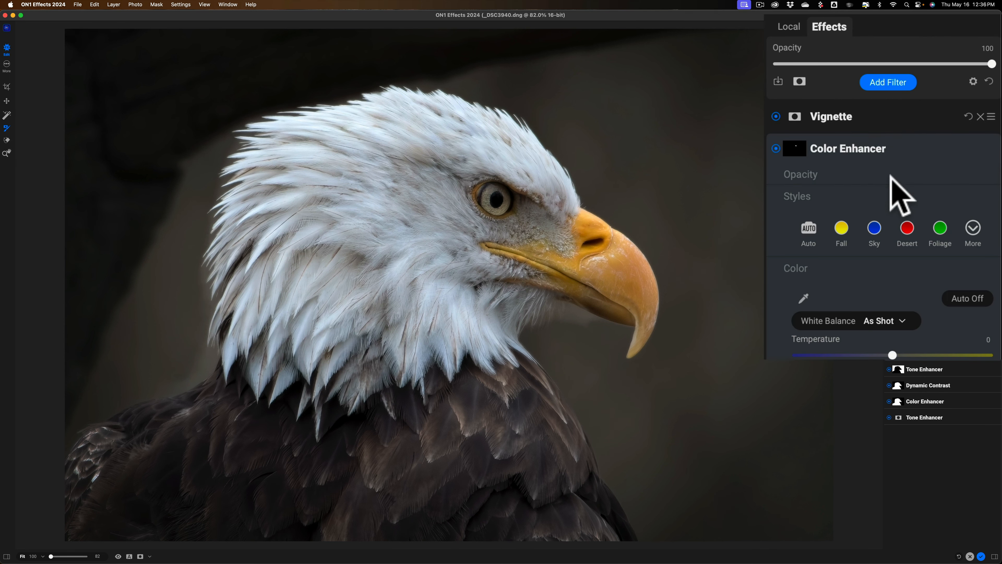
left_click(838, 149)
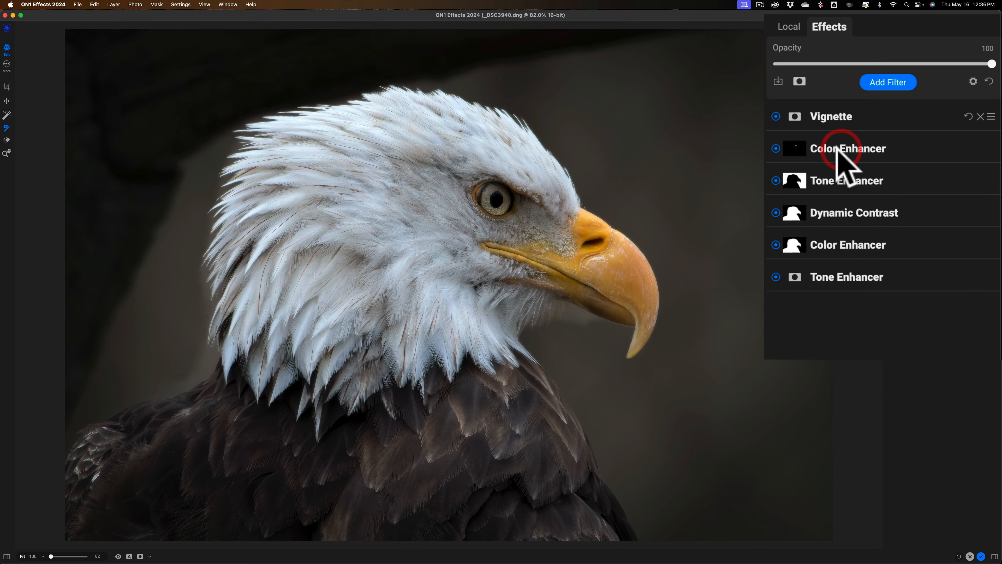
- Rename the eye's Color Enhancer filter as Eye
double_click(836, 151)
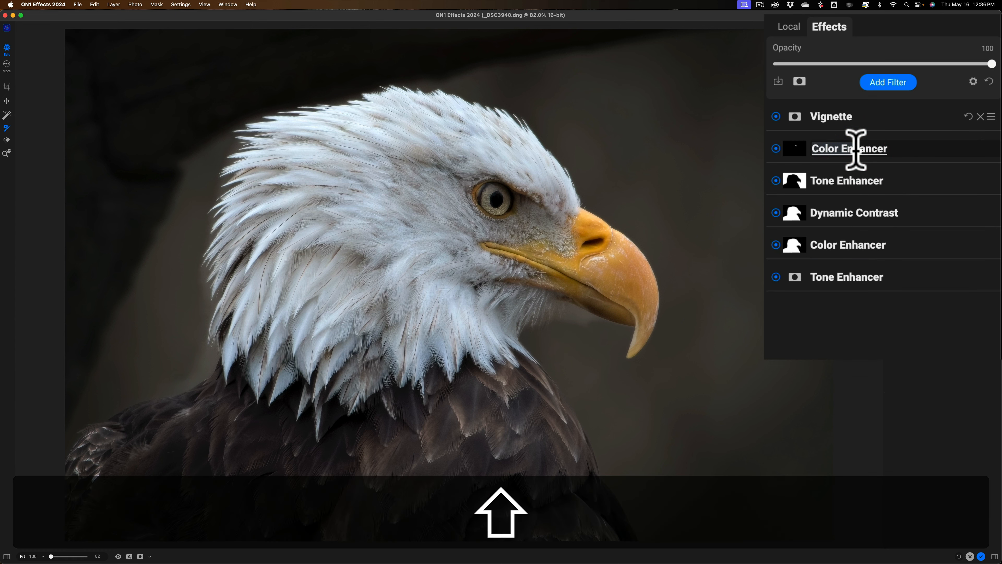
type("Eye")
key("Right")
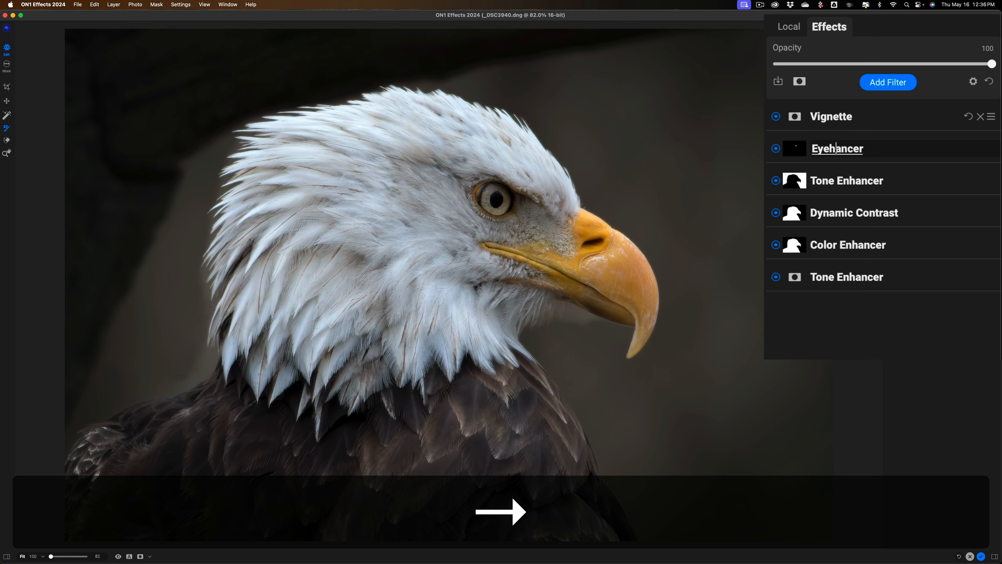
key("BackSpace")
key("BackSpace")
key("BackSpace")
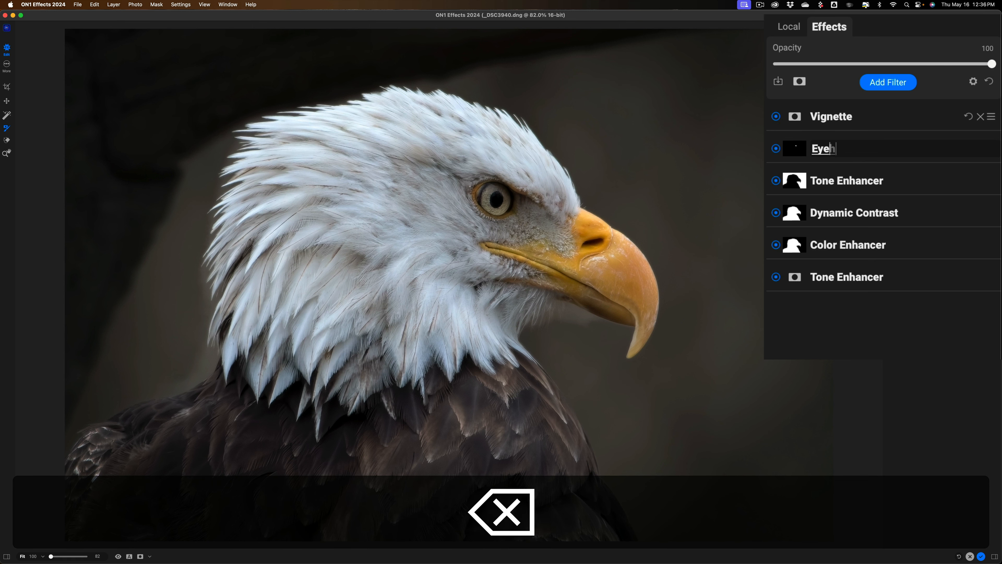
key("Return")
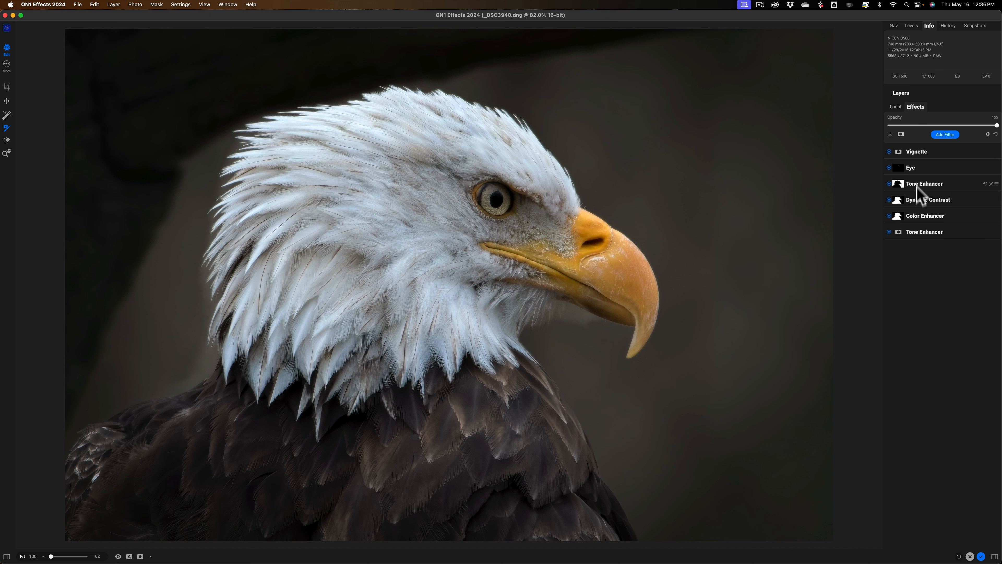
- Save the edited photo to the Desktop as Eagle.dng in DNG format
left_click(981, 556)
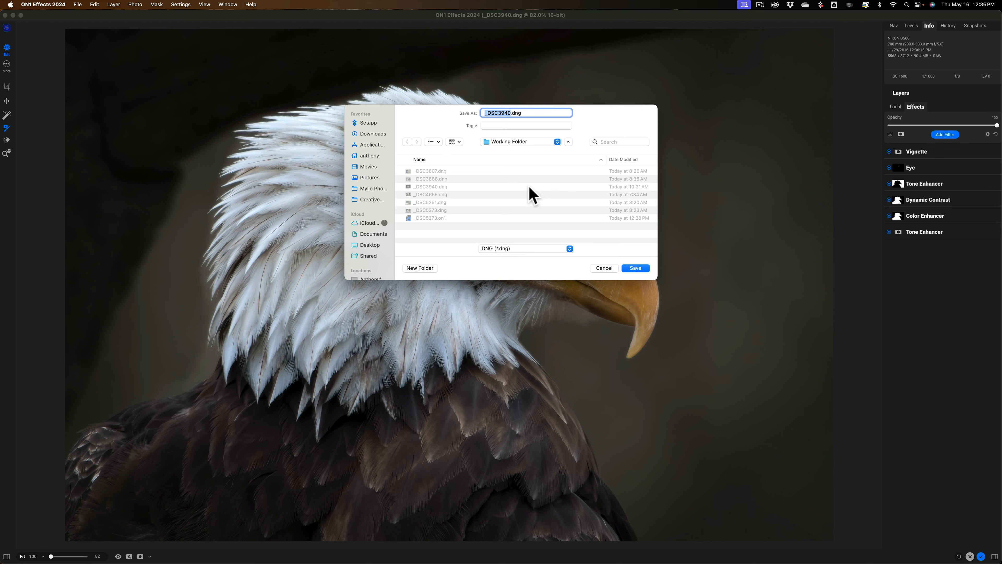
type("Eagle")
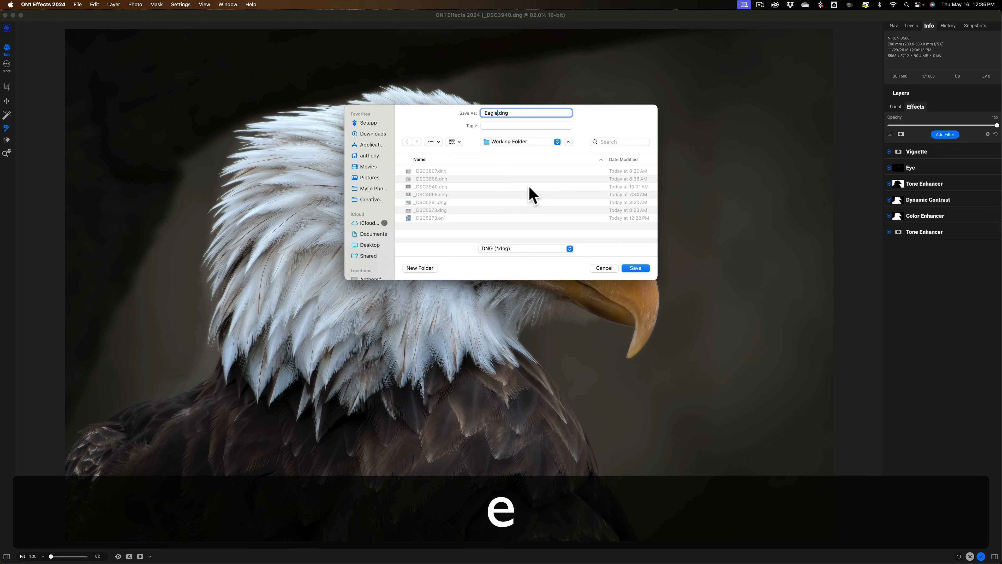
left_click(365, 245)
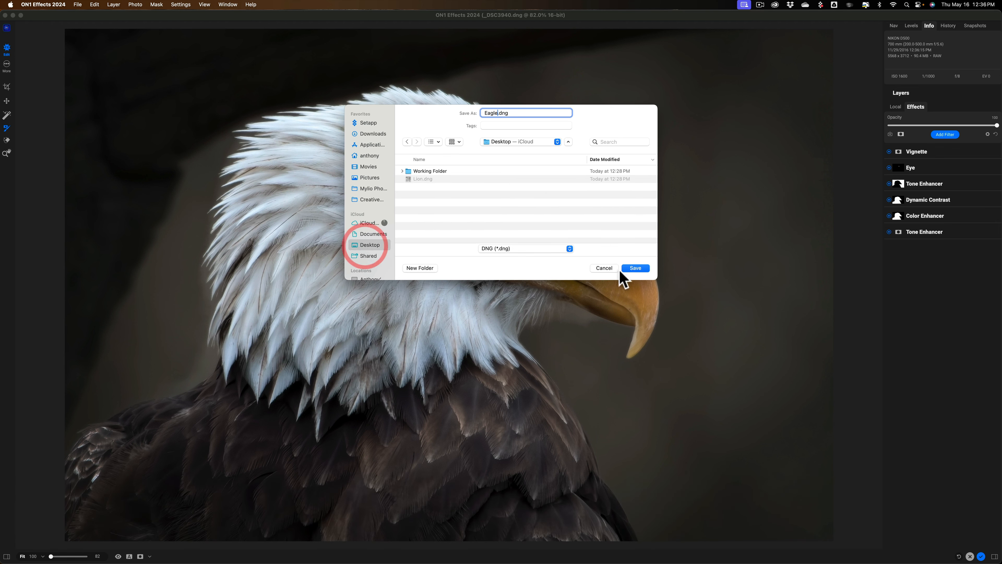
left_click(634, 269)
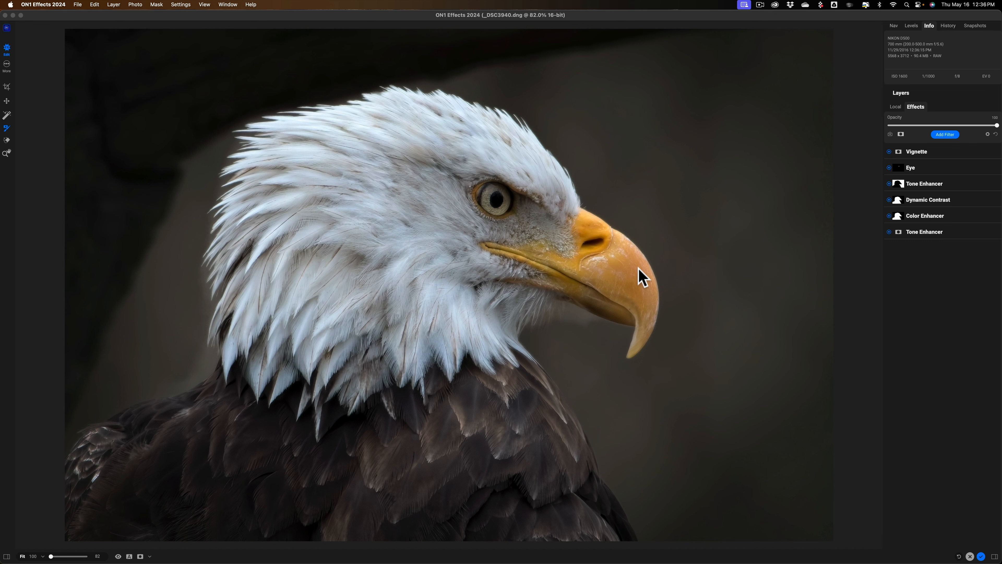